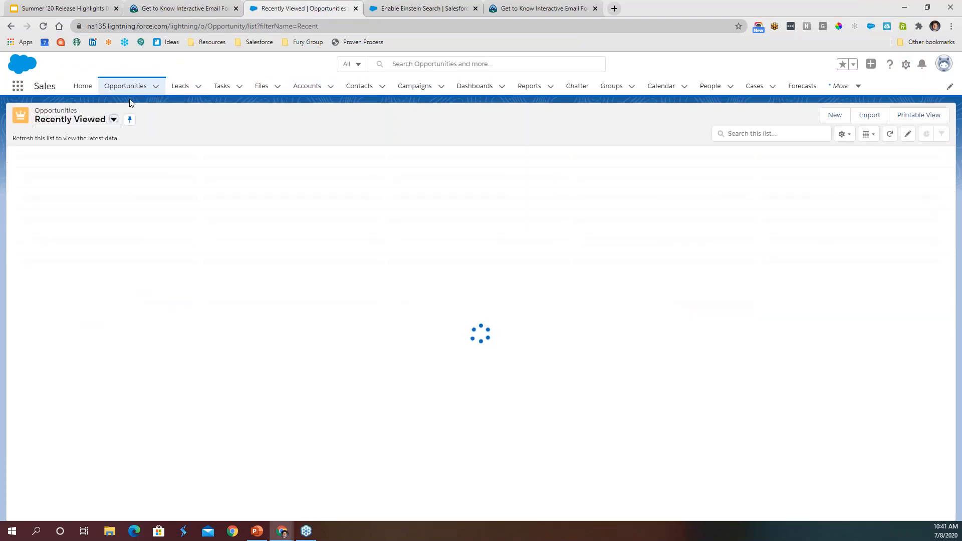
- Switch the opportunities list to the All Opportunities view and reset its column widths
left_click(114, 120)
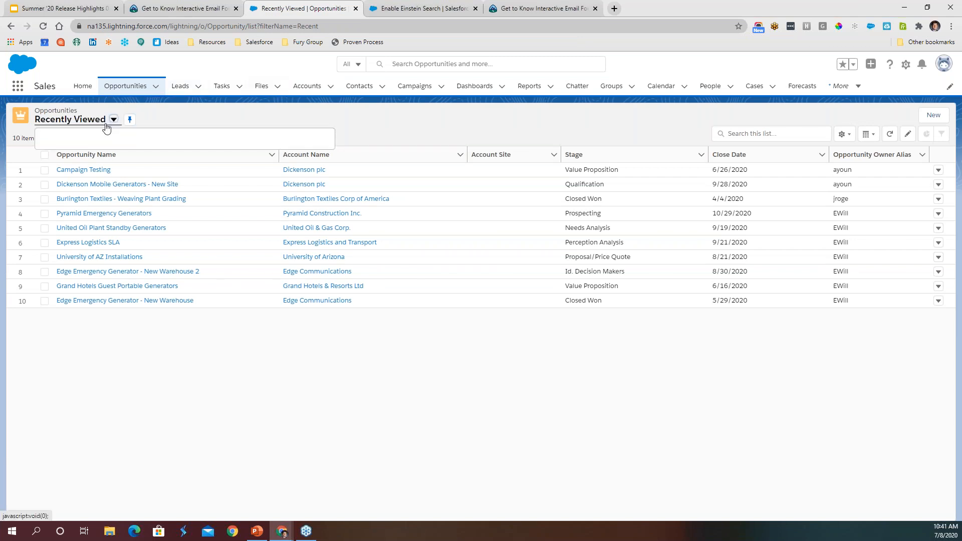
left_click(81, 177)
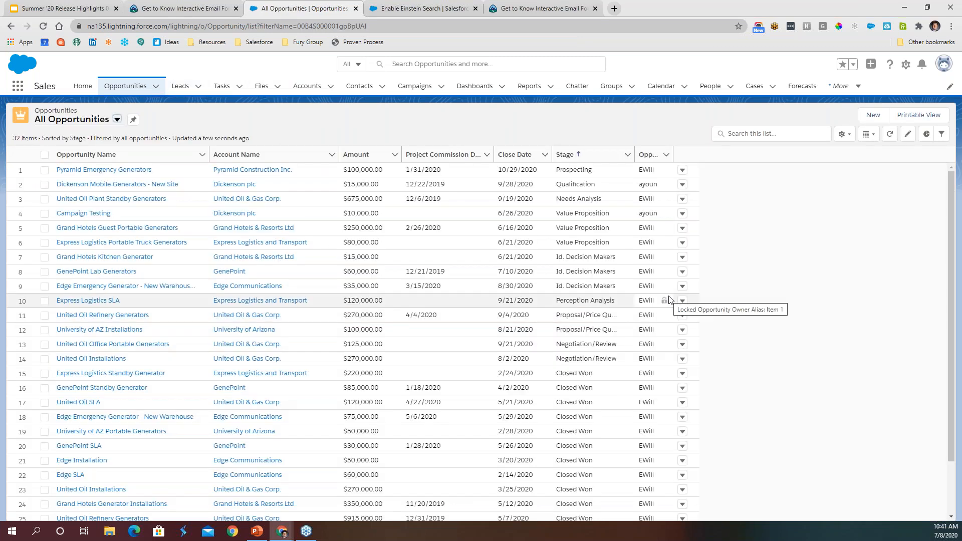
left_click(844, 133)
left_click(806, 293)
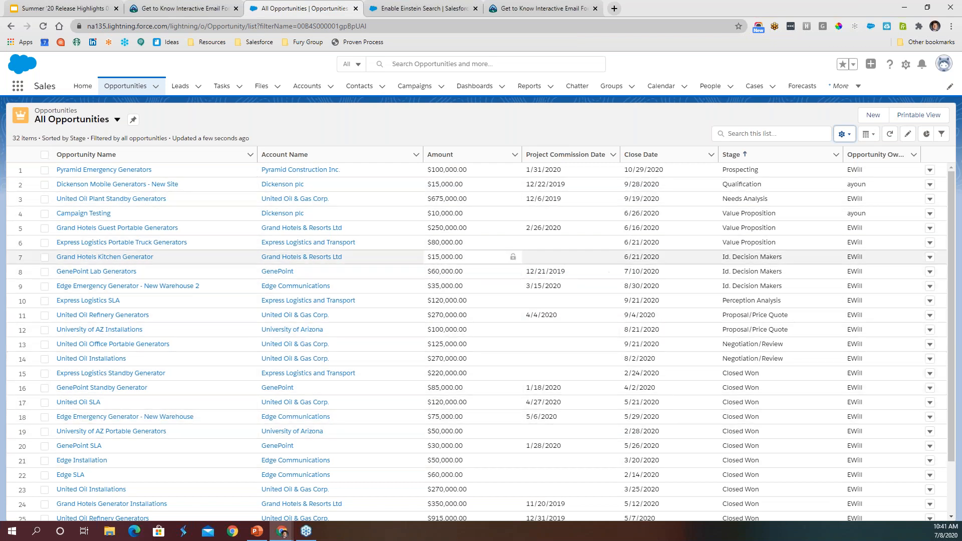
- Display the opportunities as a Kanban board and move the Grand Hotels Guest Portable Generators card from Value Proposition to Id. Decision Makers
left_click(869, 135)
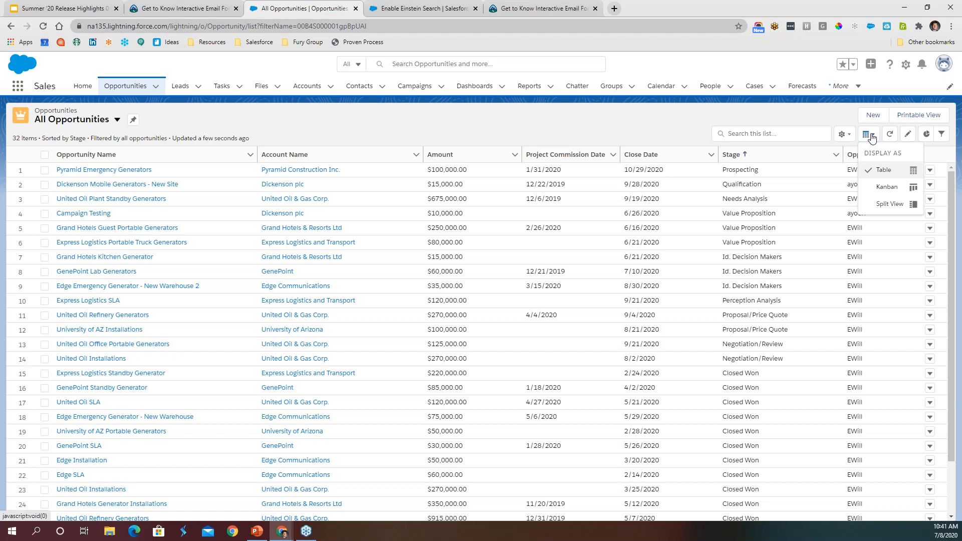
left_click(888, 188)
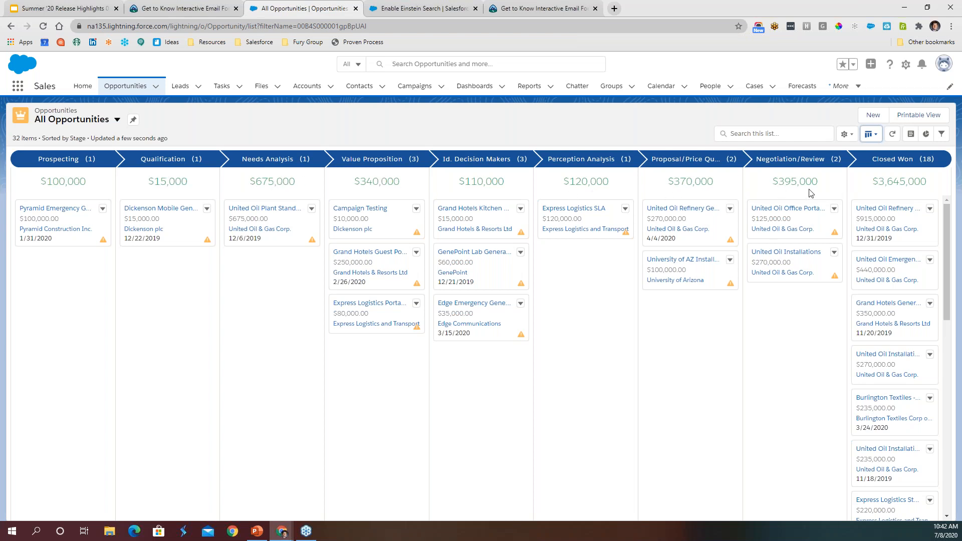
mouse_move(313, 241)
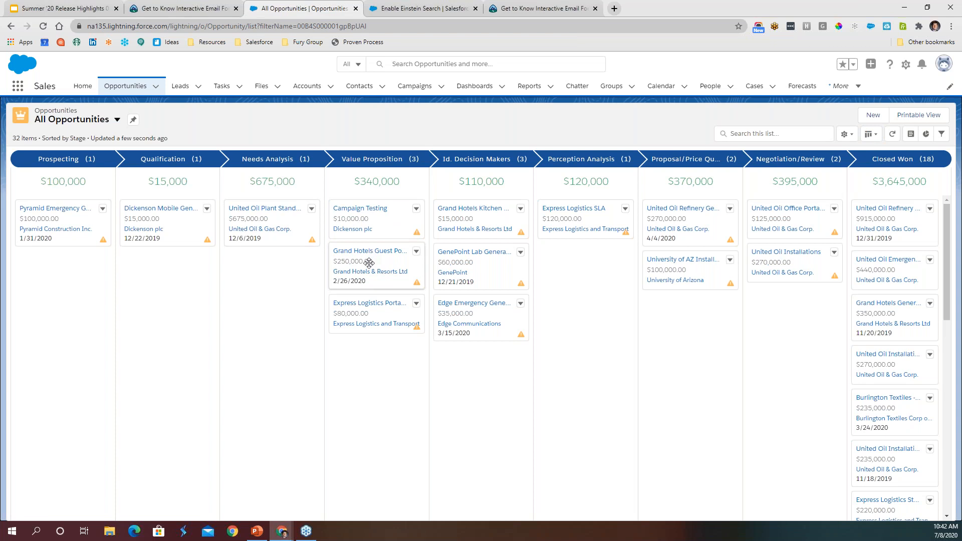
left_click_drag(368, 262, 444, 257)
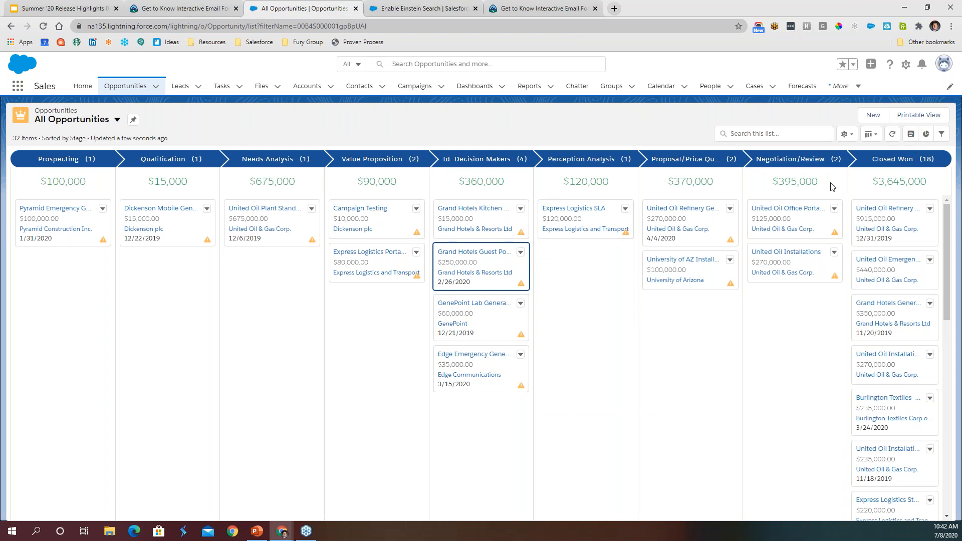
- Open the Grand Hotels Guest Portable Generators opportunity in a new browser tab and expand the key fields of its path
left_click(477, 254, "ctrl")
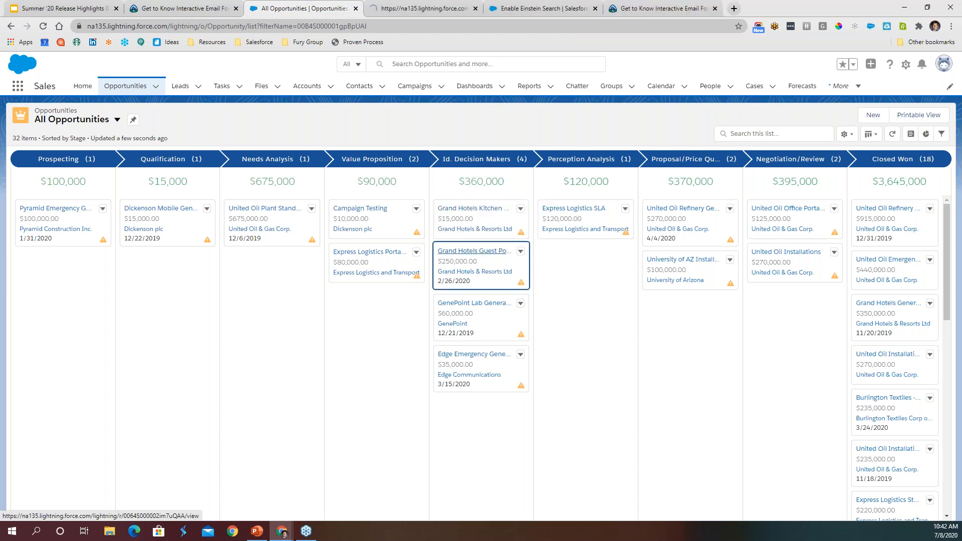
left_click(414, 7)
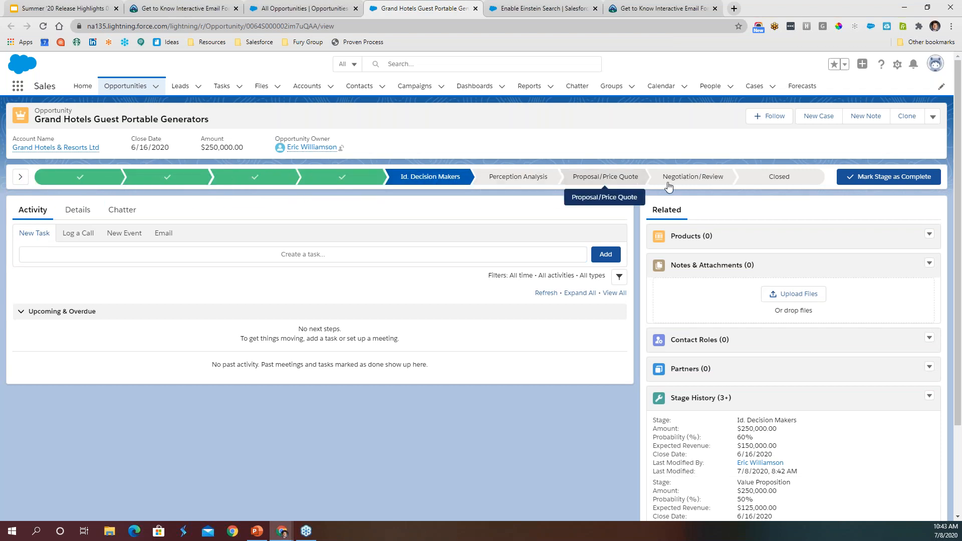
left_click(21, 179)
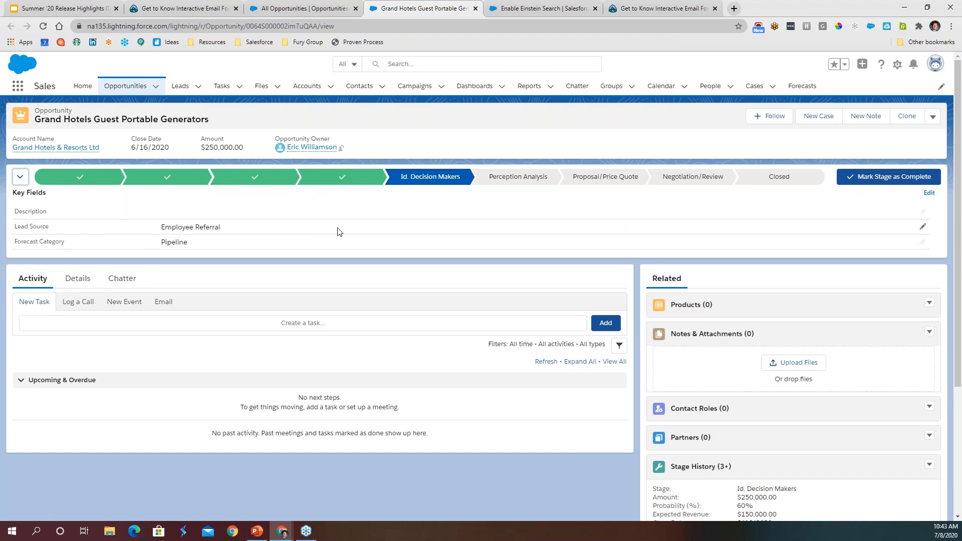
double_click(142, 235)
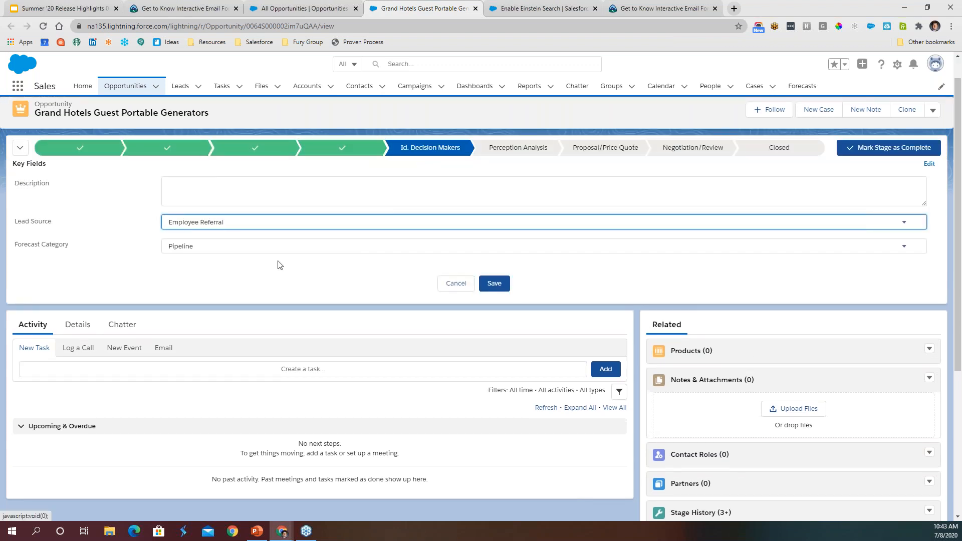
left_click(238, 226)
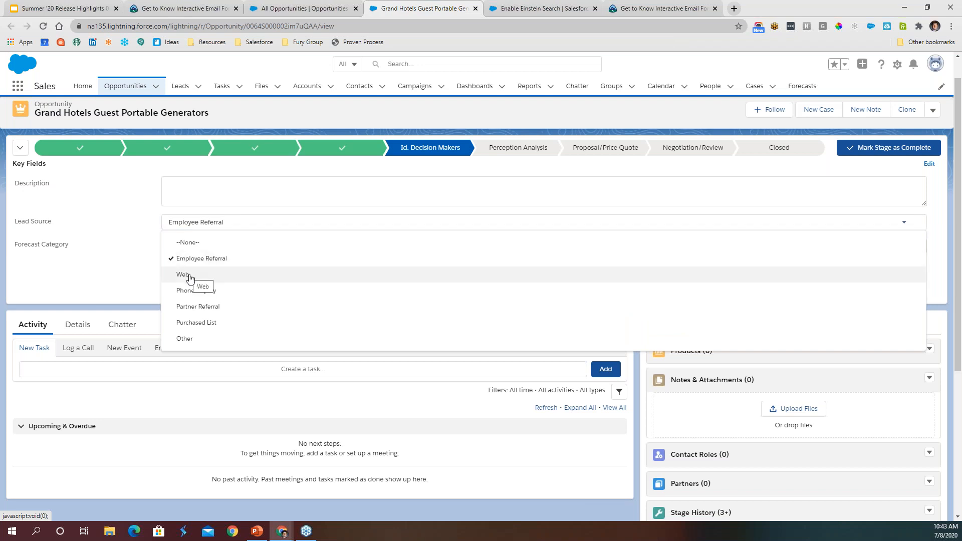
left_click(122, 276)
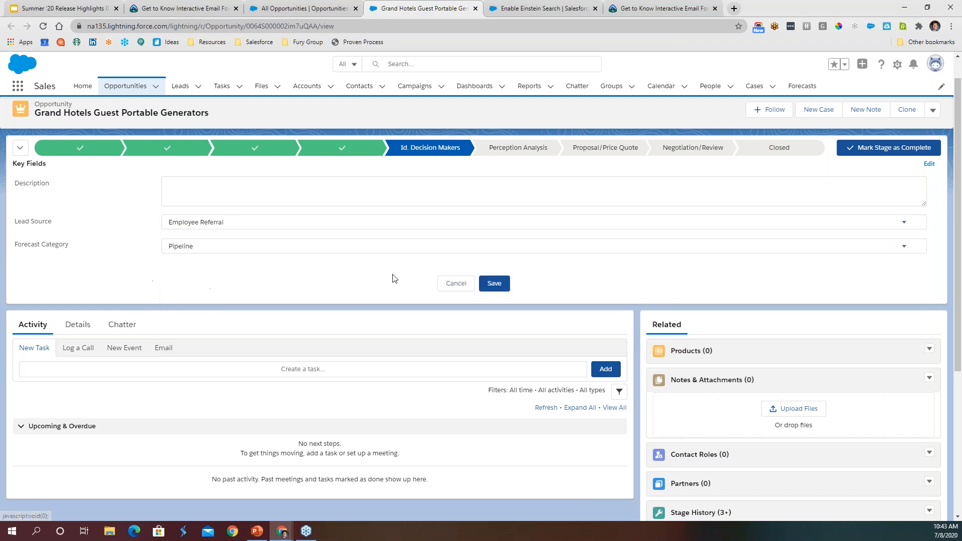
left_click(399, 225)
left_click(232, 258)
left_click(78, 326)
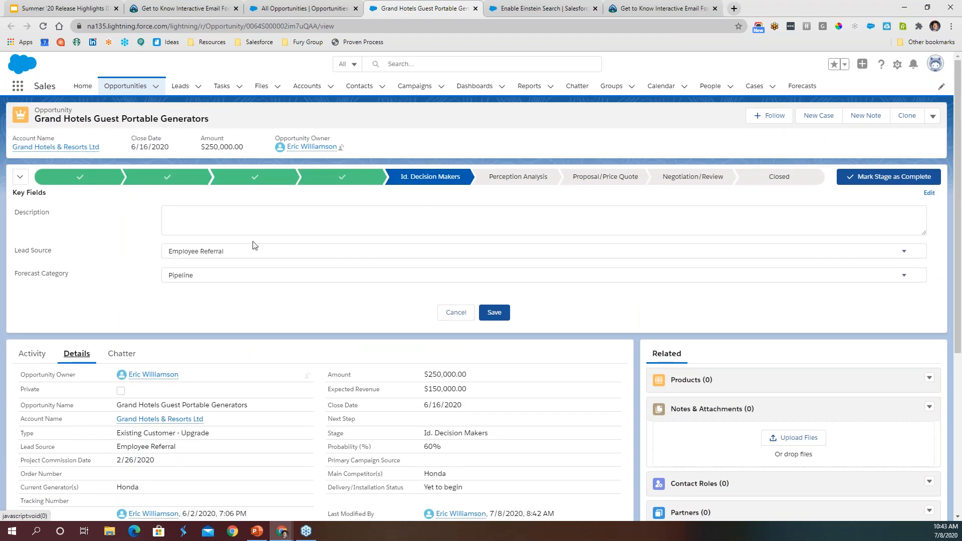
left_click(455, 313)
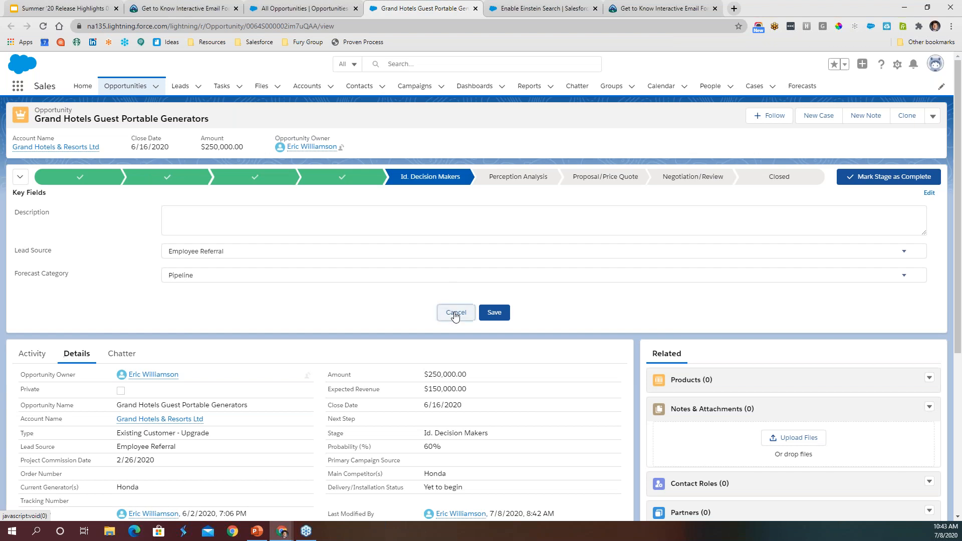
- Review the path's key fields for the Value Proposition and Needs Analysis stages
left_click(352, 182)
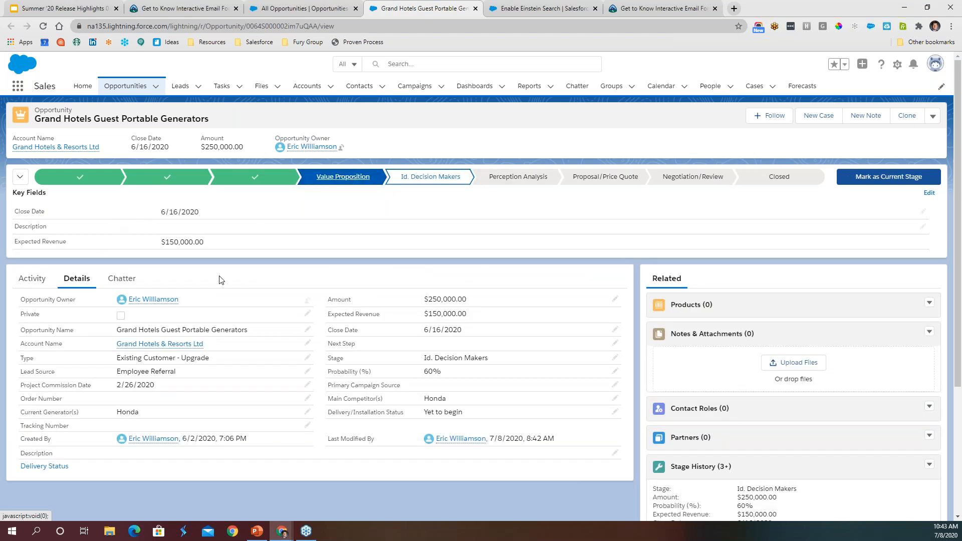
left_click(273, 180)
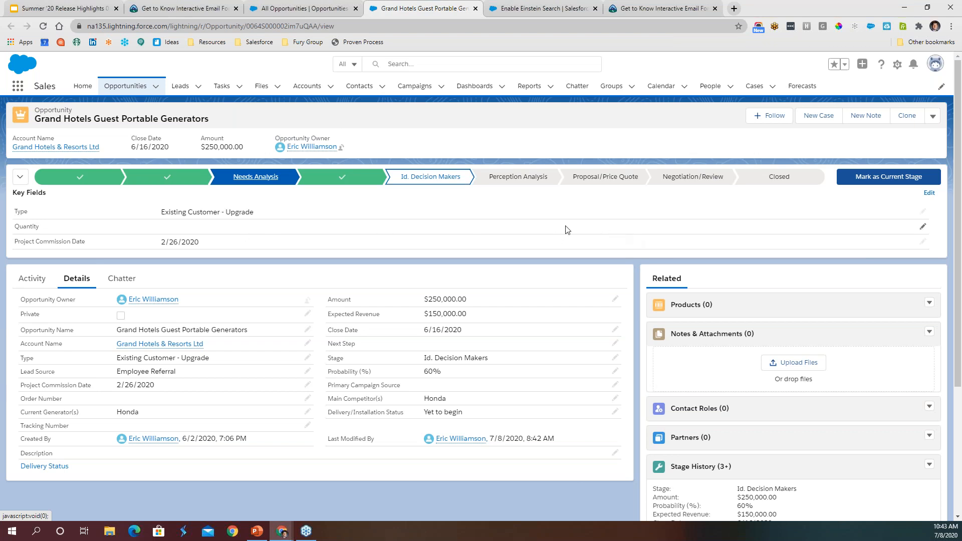
- Return to the All Opportunities Kanban board and show the details panel with key fields for the Grand Hotels Guest Portable Generators card
left_click(305, 15)
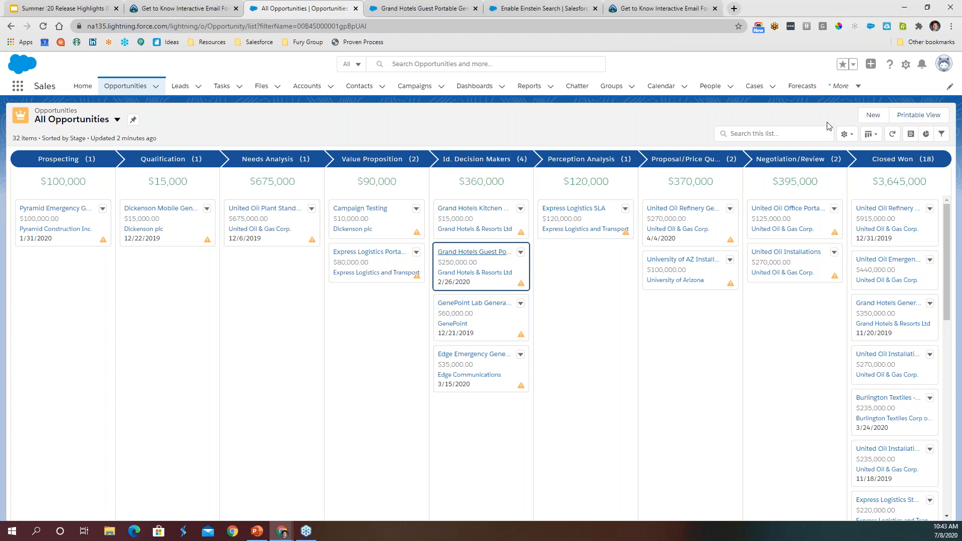
left_click(911, 134)
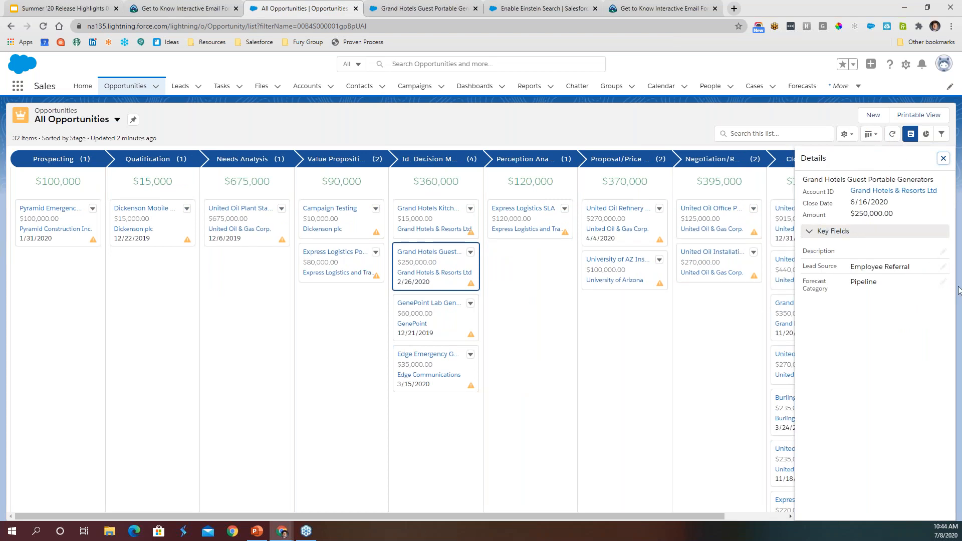
left_click(943, 282)
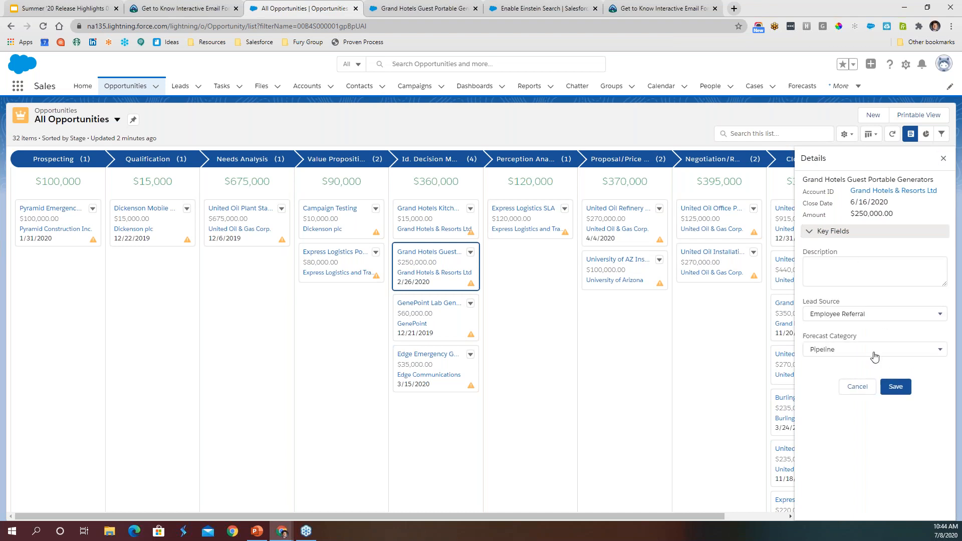
left_click(857, 387)
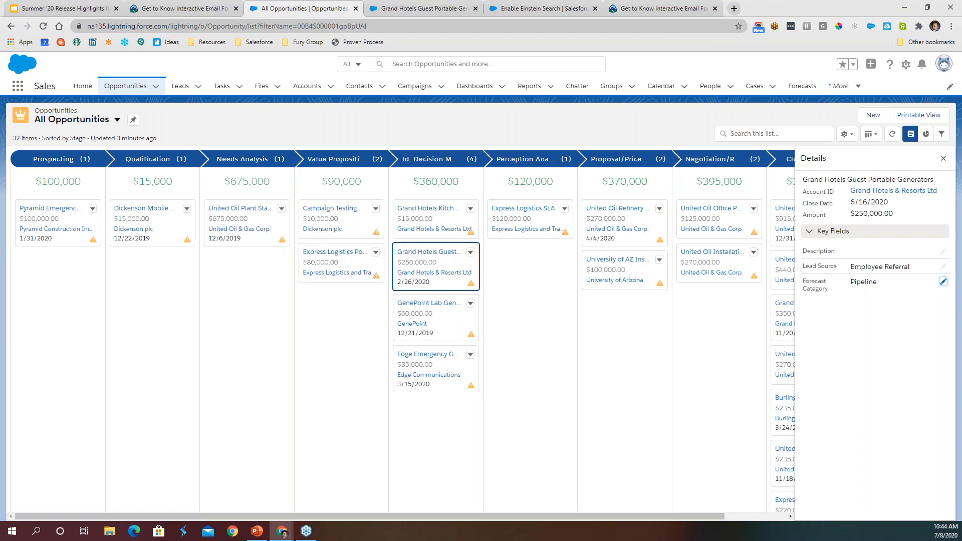
- Set the close date of the Express Logistics Portable Truck Generators opportunity to 7/31/2020 from the Kanban details panel and save it
left_click(350, 263)
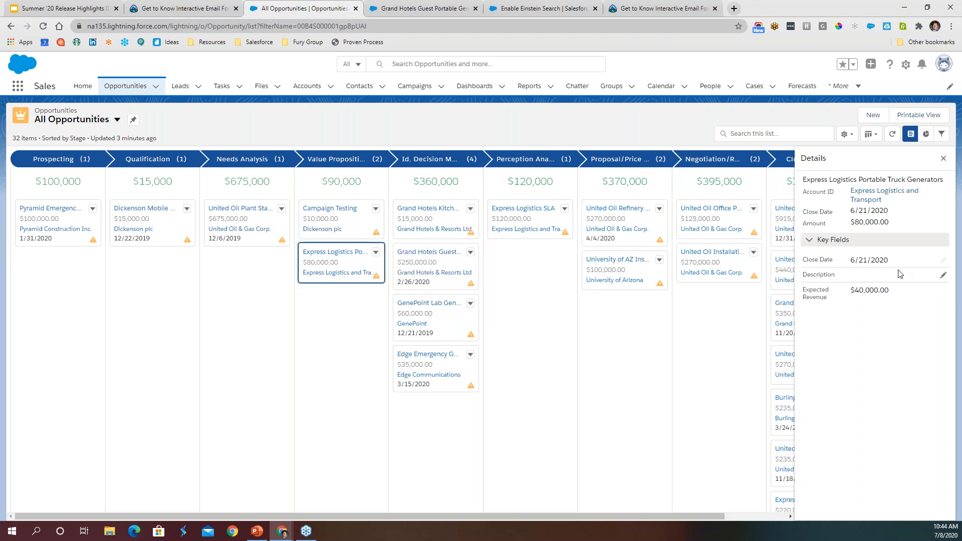
left_click(944, 262)
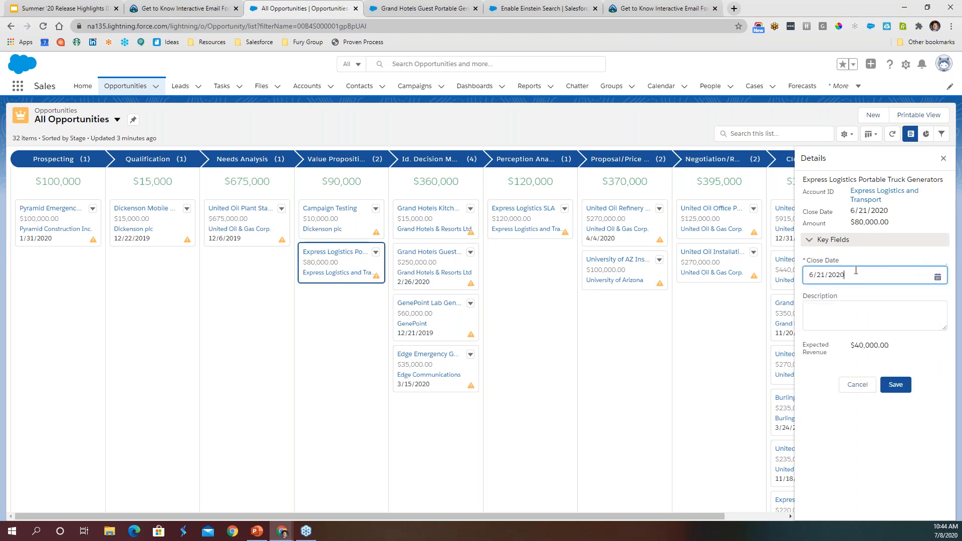
left_click(859, 282)
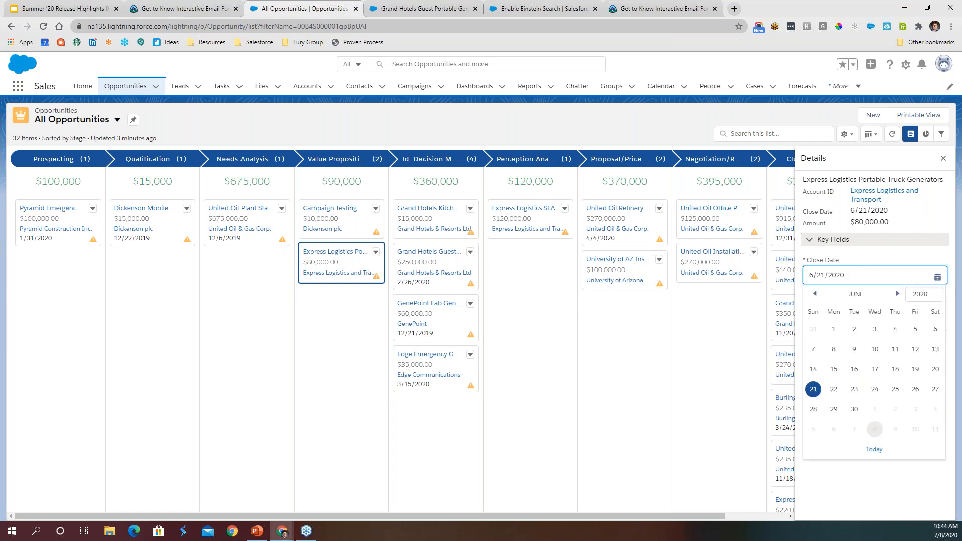
left_click(898, 296)
left_click(915, 409)
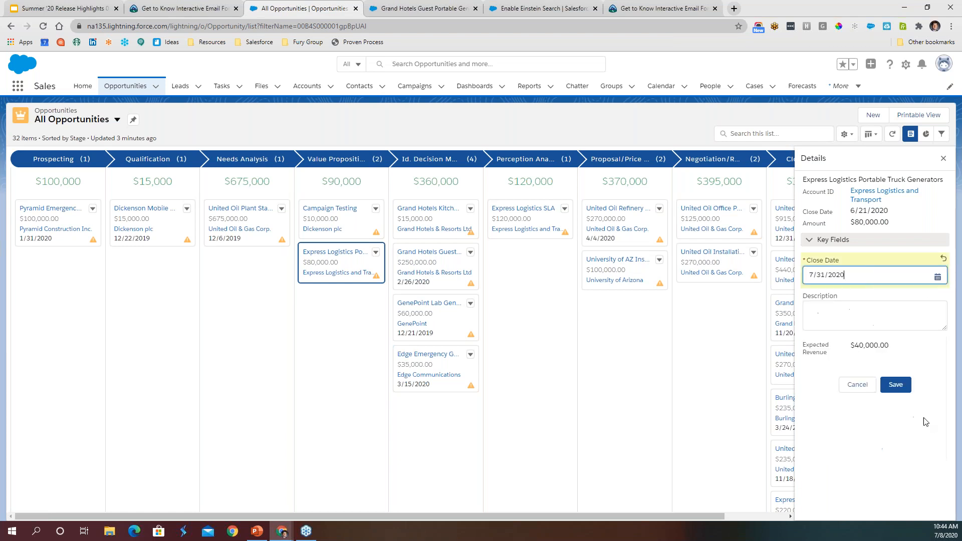
left_click(896, 385)
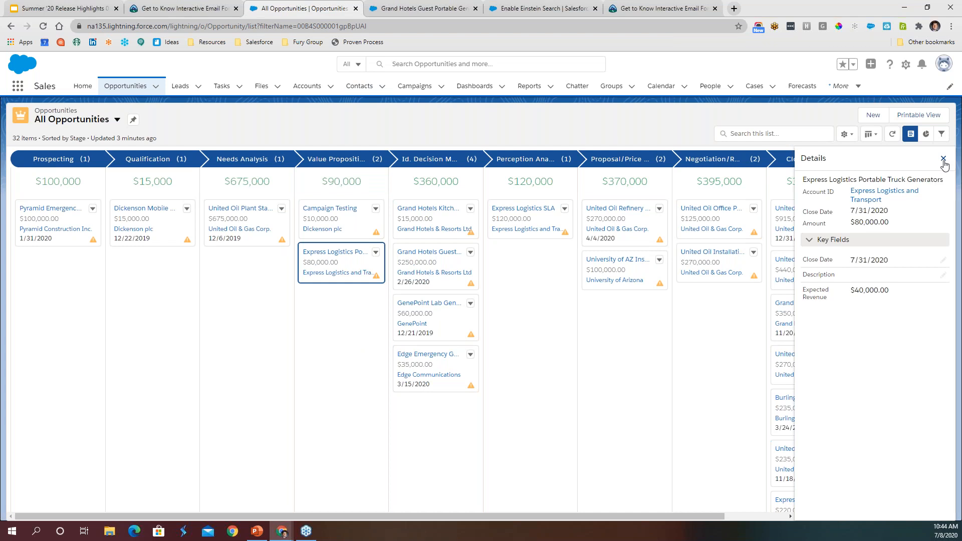
- Find Path Settings in Setup by searching for "path" and start creating a new path
left_click(532, 10)
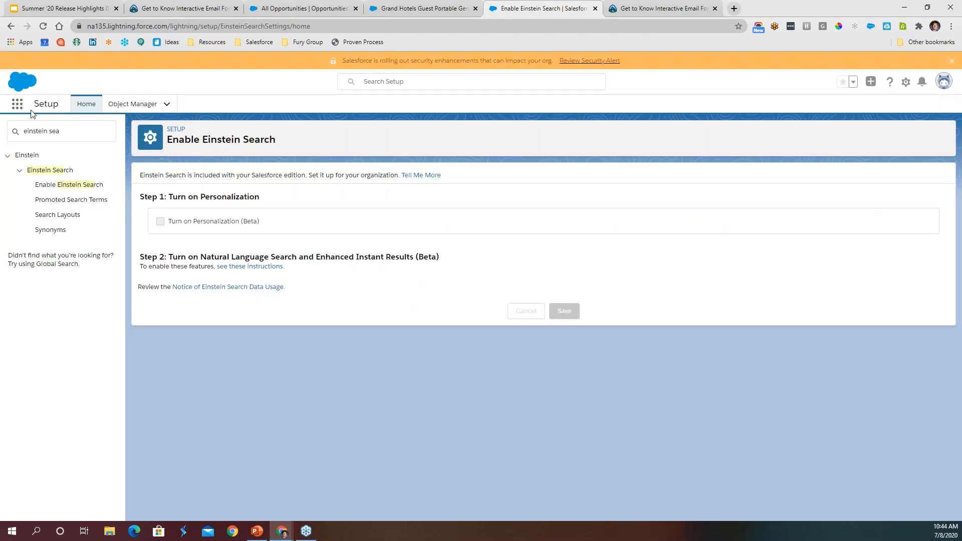
left_click_drag(66, 135, 22, 132)
key("BackSpace")
type("path")
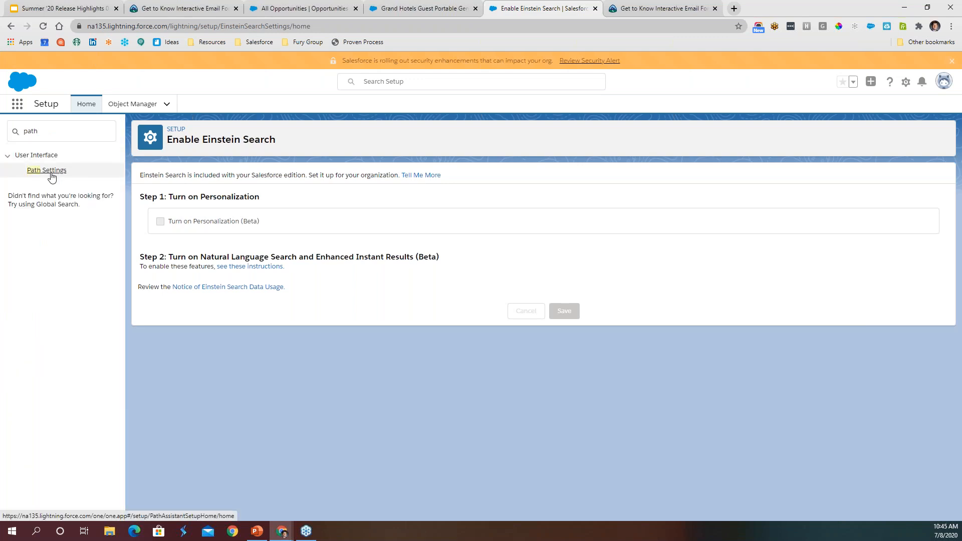
left_click(50, 172)
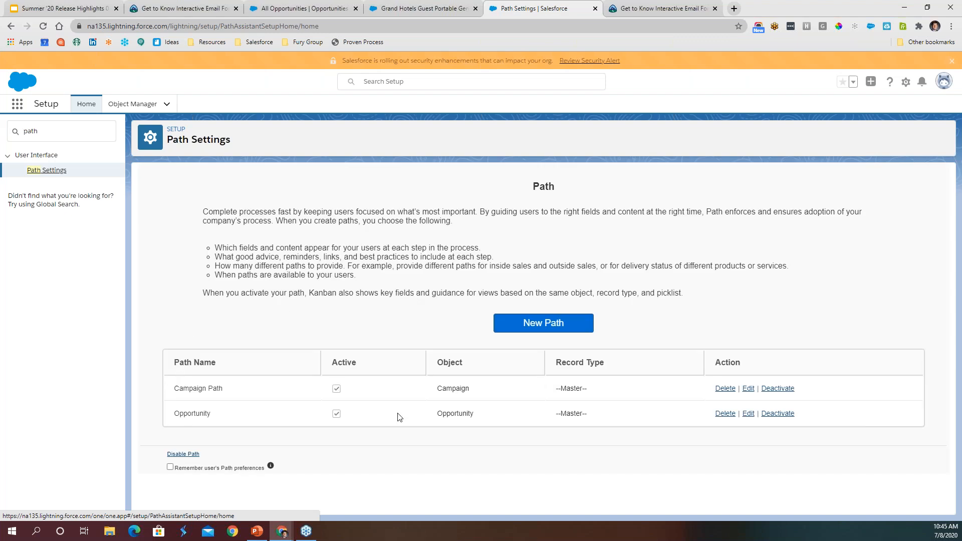
left_click(551, 326)
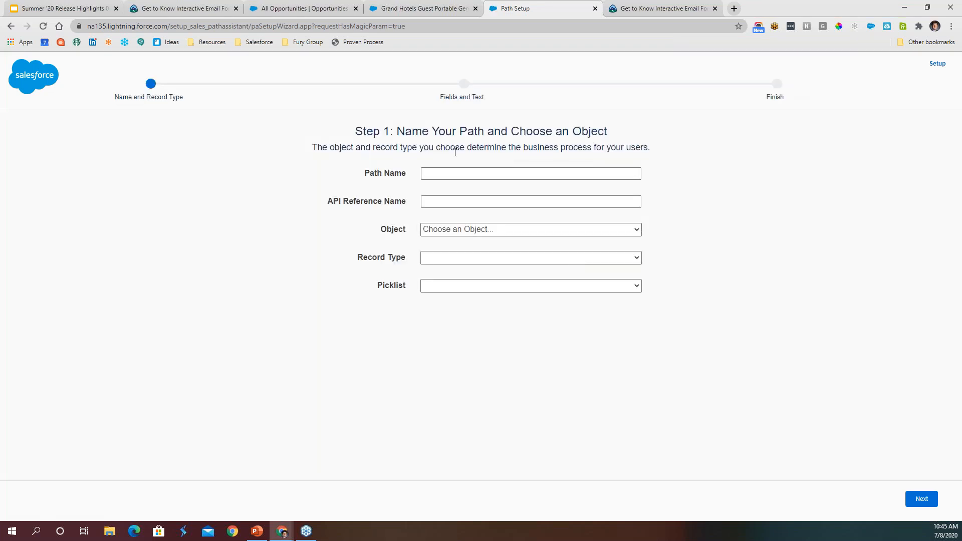
- Choose Order as the new path's object and Master as its record type
left_click(468, 229)
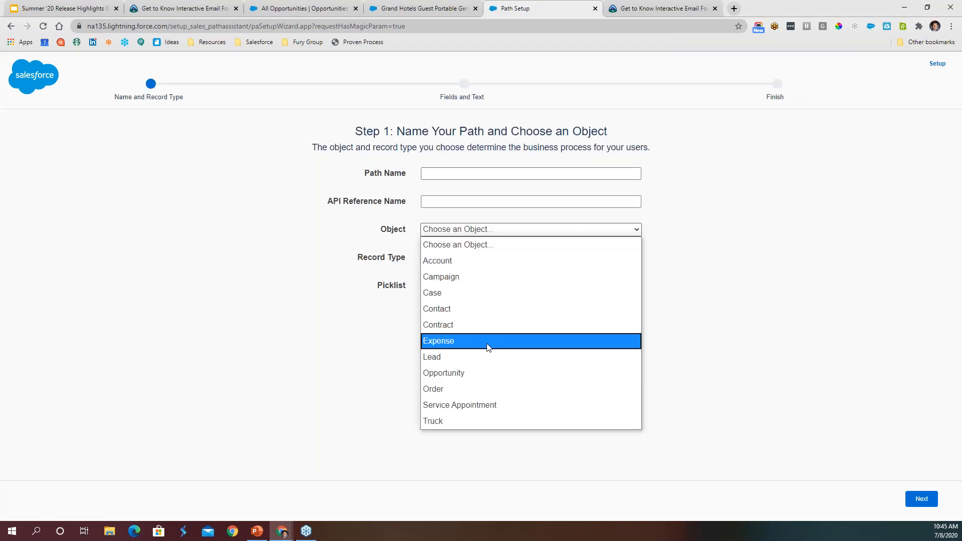
left_click(480, 393)
left_click(453, 258)
left_click(455, 273)
left_click(449, 261)
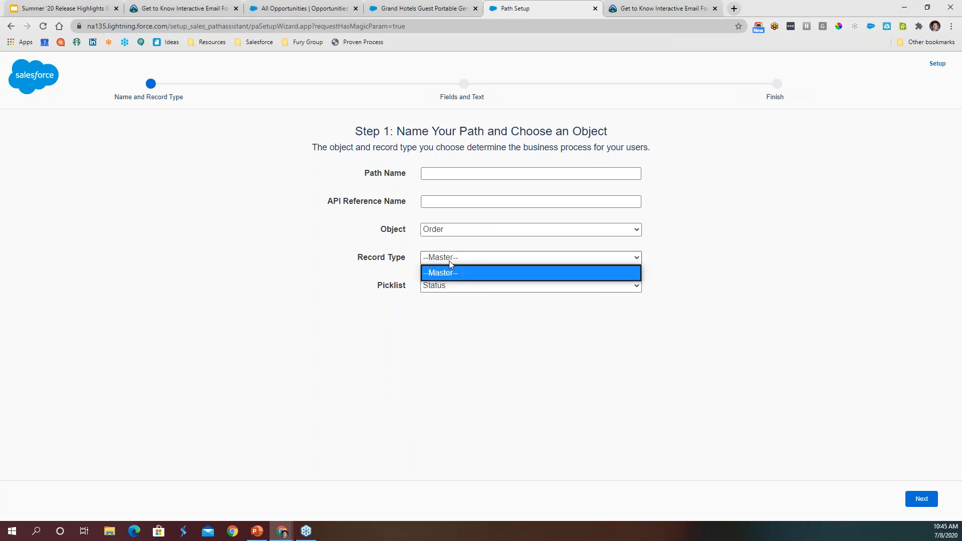
- Change the new path's object to Opportunity and check its available record types
left_click(458, 234)
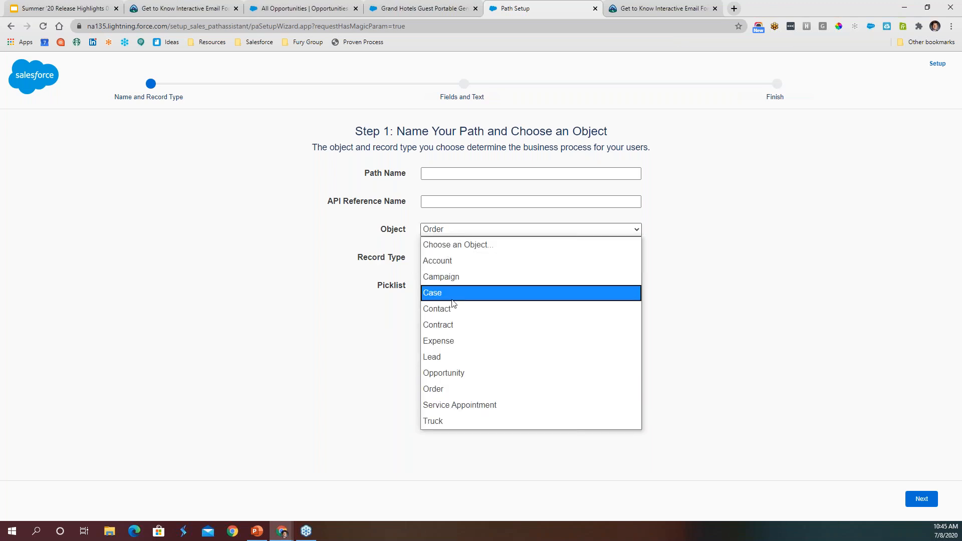
left_click(465, 379)
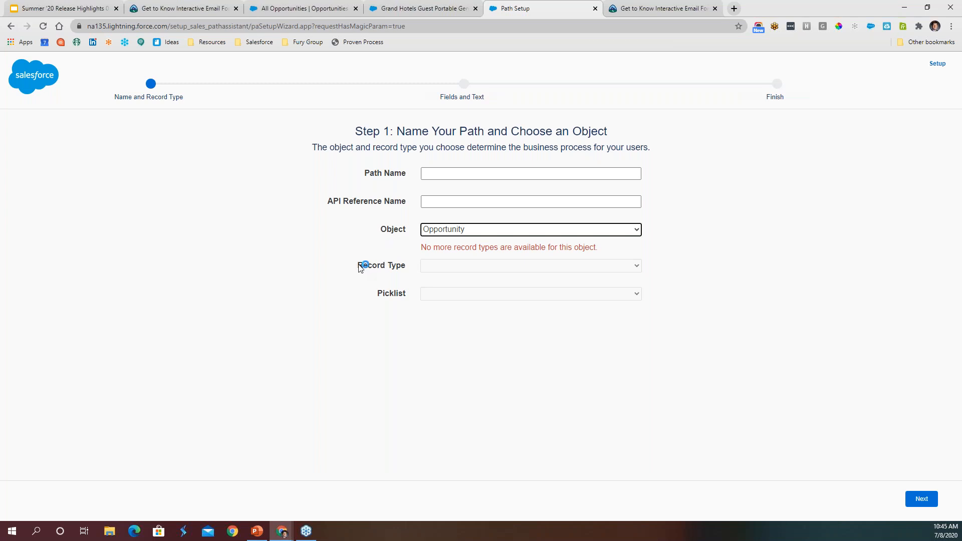
left_click(483, 269)
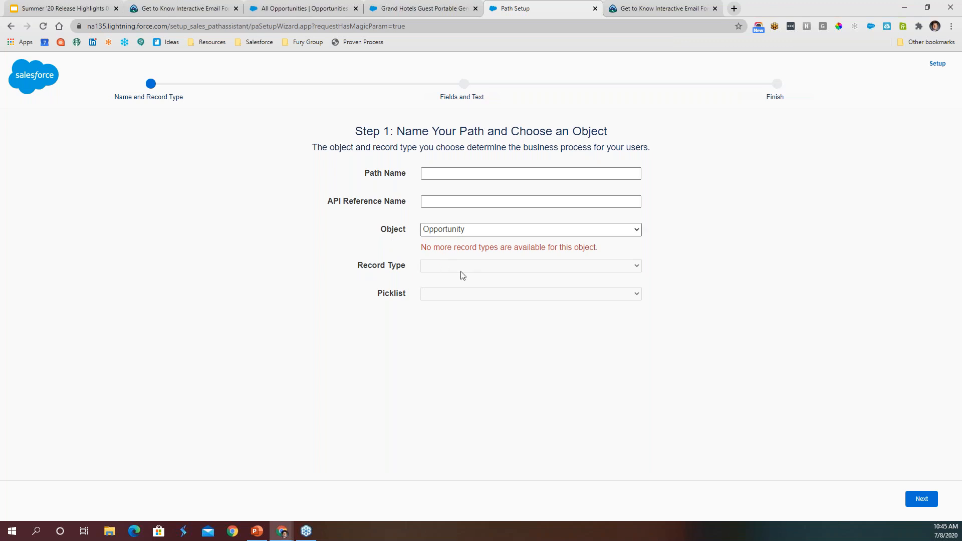
- Set the new path's object to Order with the Status picklist, name it "test", and continue to the fields and guidance stage
left_click(589, 234)
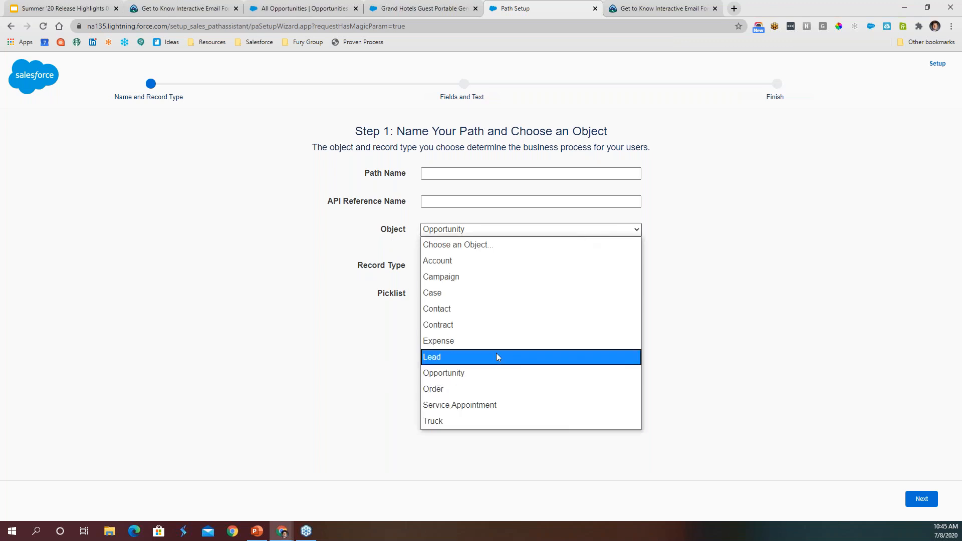
left_click(489, 387)
left_click(455, 288)
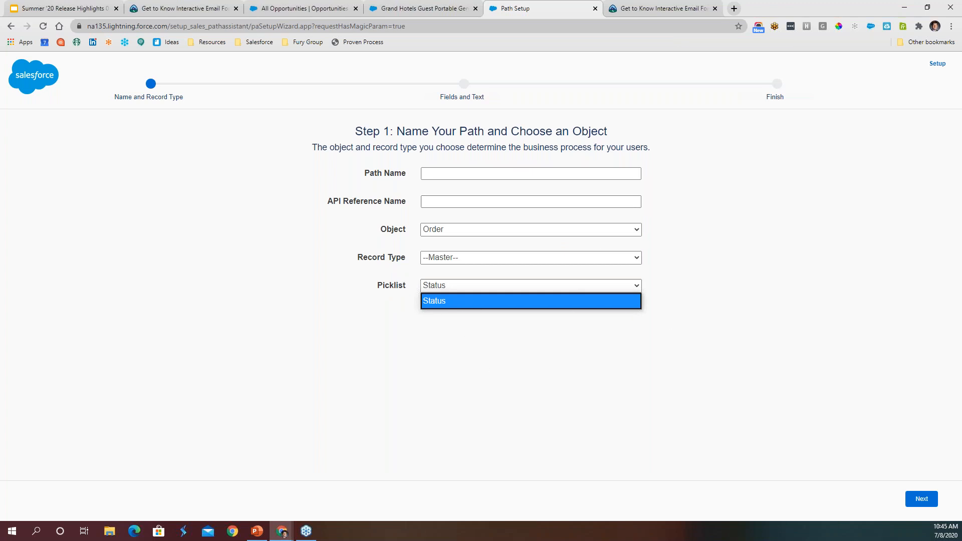
left_click(517, 174)
key("Tab")
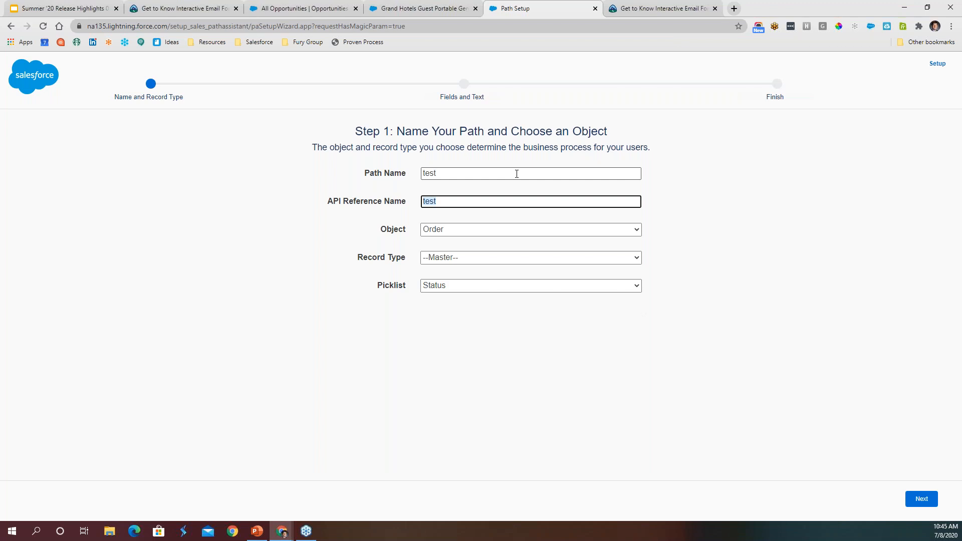
left_click(911, 502)
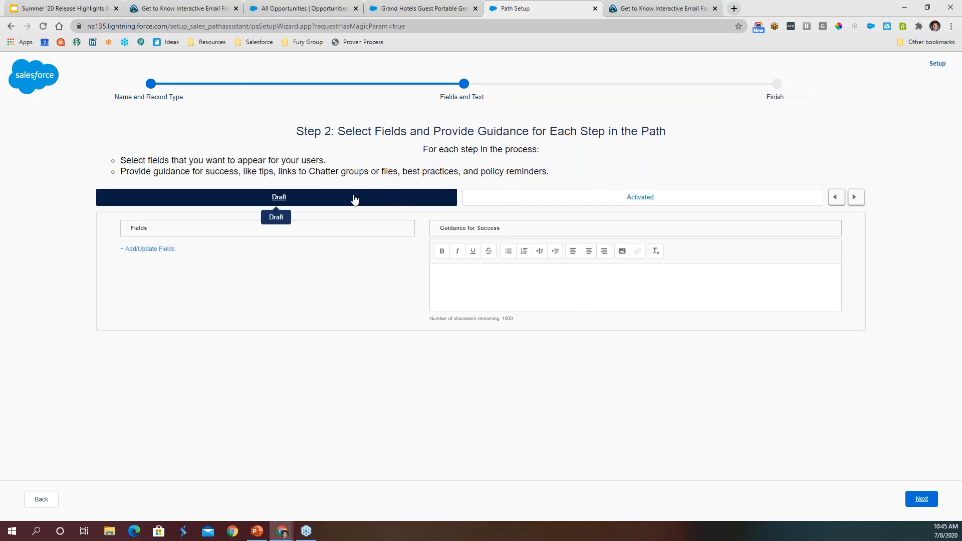
- Look at the Activated stage of the path and return to the Draft stage
left_click(515, 202)
left_click(410, 197)
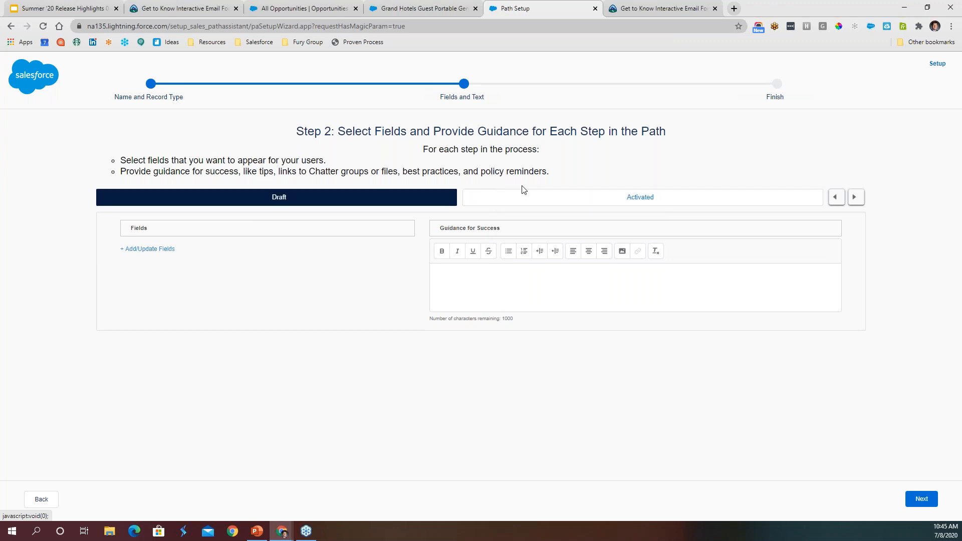
left_click(523, 198)
left_click(351, 202)
- Try out Activated By and Company Authorized By as key fields for the Draft stage without saving them
left_click(159, 249)
left_click(400, 243)
left_click_drag(400, 244, 499, 261)
left_click_drag(386, 317, 526, 310)
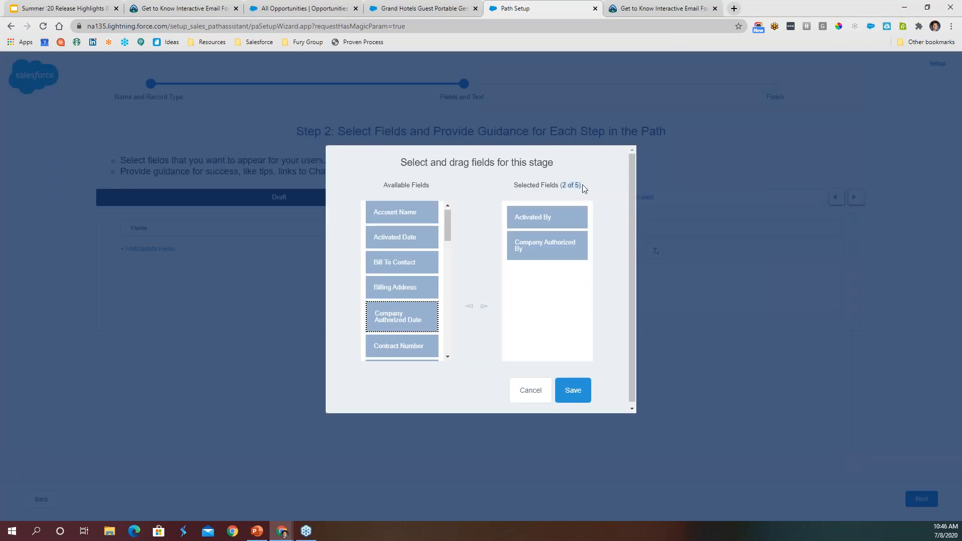
left_click(531, 395)
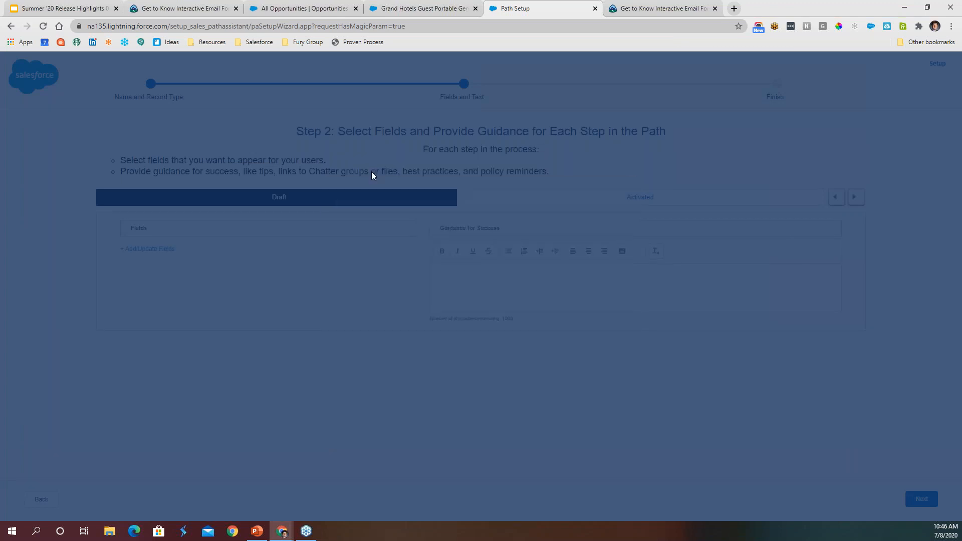
left_click(510, 271)
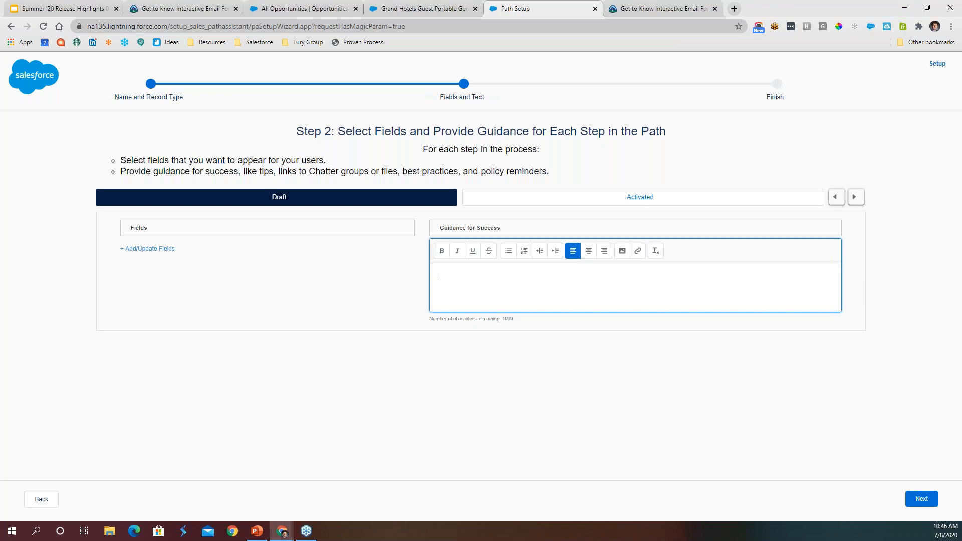
left_click(623, 253)
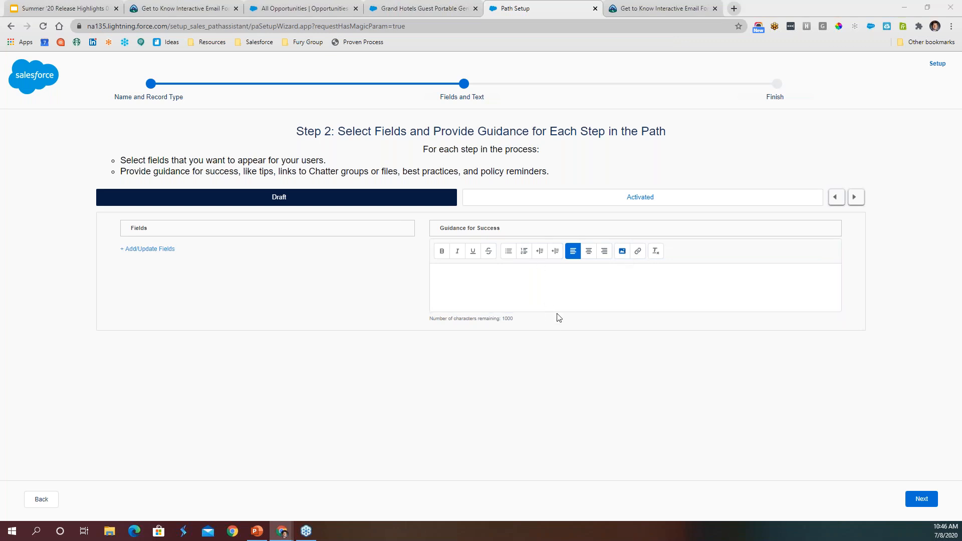
left_click(307, 224)
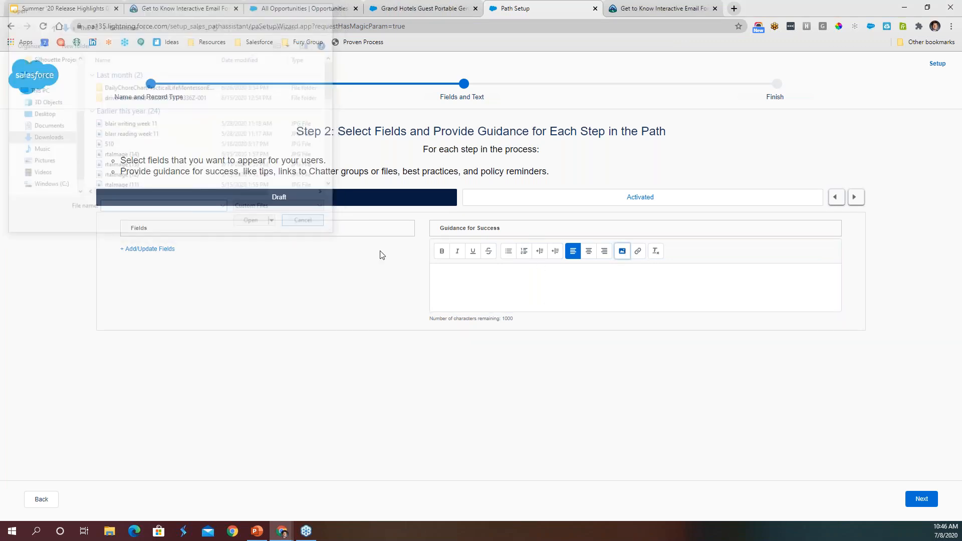
- Add the bulleted guidance "Remember to send a gift" to the Draft stage and continue to the path activation stage
left_click(518, 271)
left_click(509, 251)
type("Remembet y")
type("o")
key("BackSpace")
key("BackSpace")
key("BackSpace")
key("BackSpace")
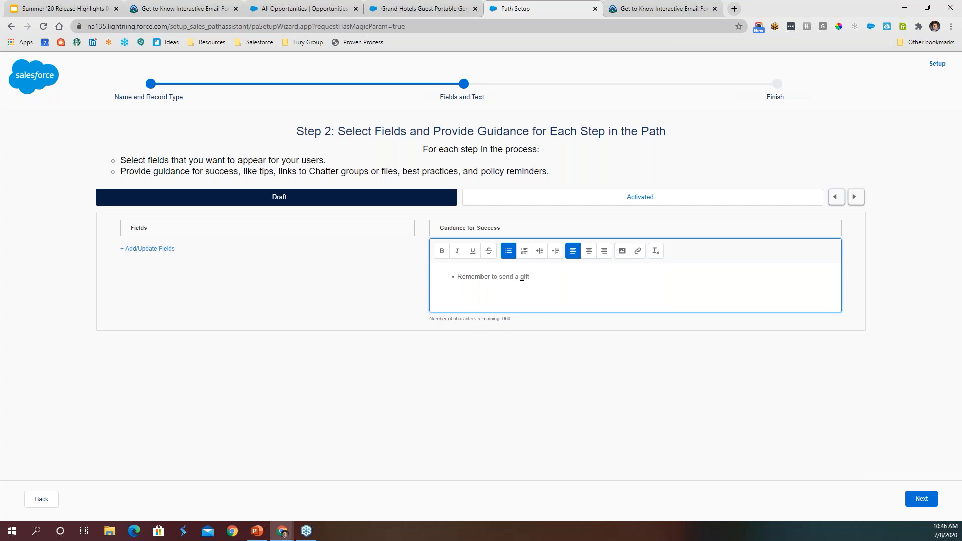
left_click(624, 355)
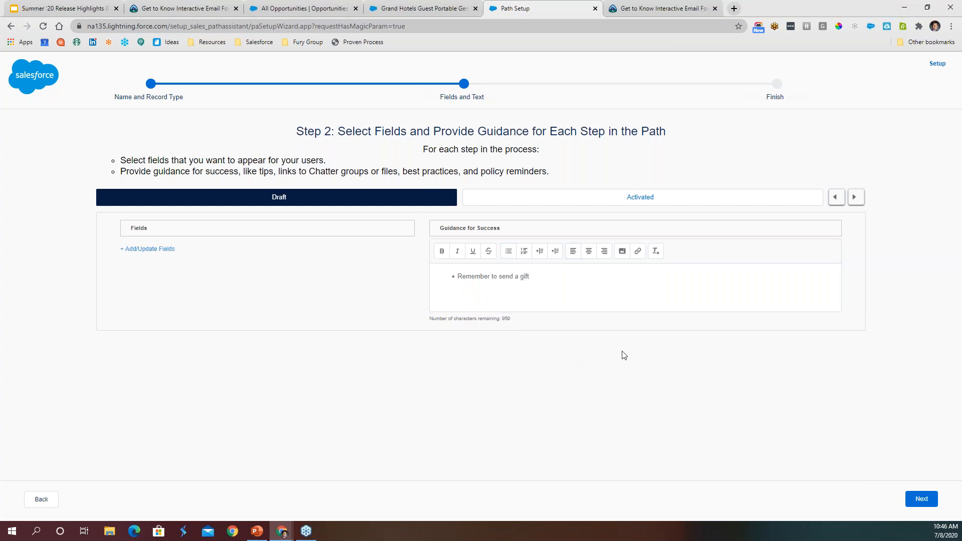
left_click(921, 499)
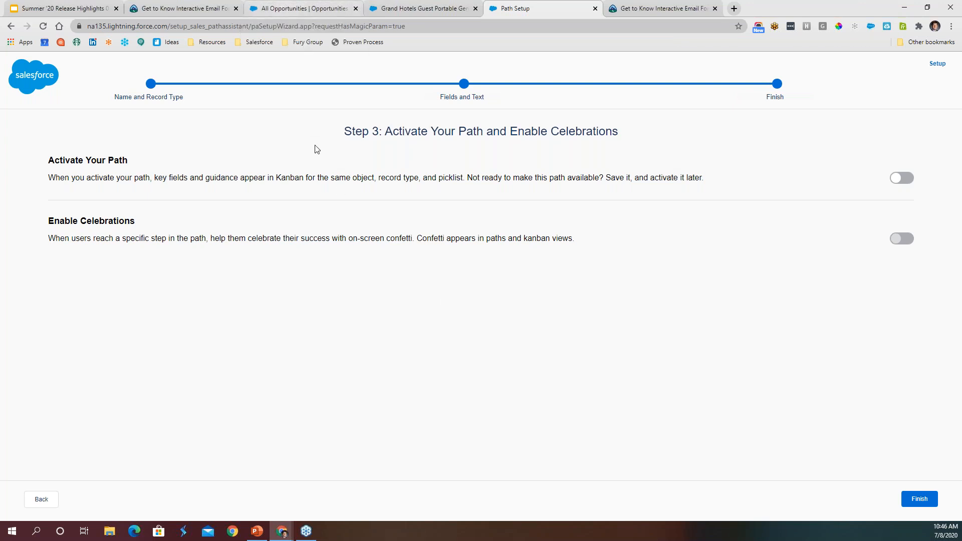
- Return to the All Opportunities Kanban board and toggle its details panel, leaving the panel closed
left_click(276, 12)
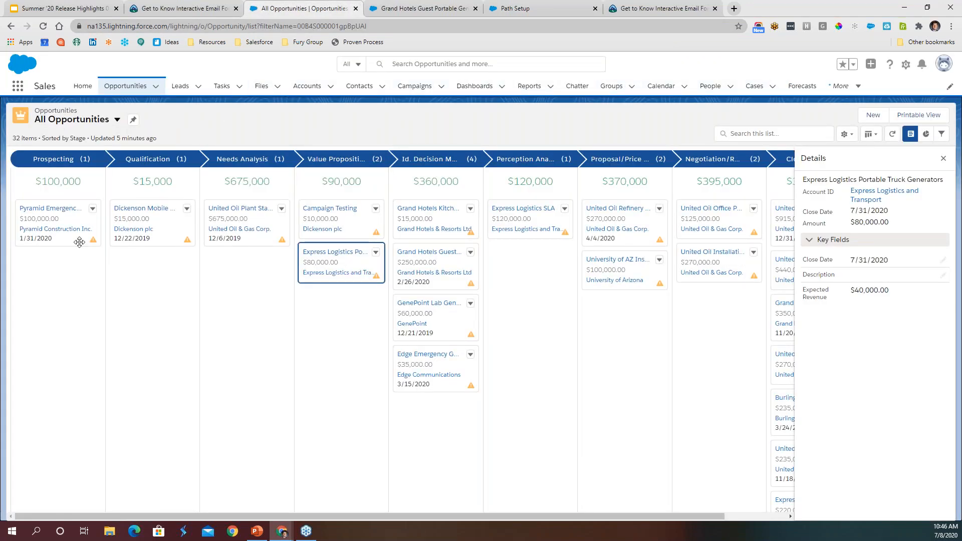
left_click(943, 158)
left_click(911, 134)
left_click(943, 159)
- Switch to the Google Slides deck and highlight "Split View" on the List View Enhancements slide
left_click(73, 8)
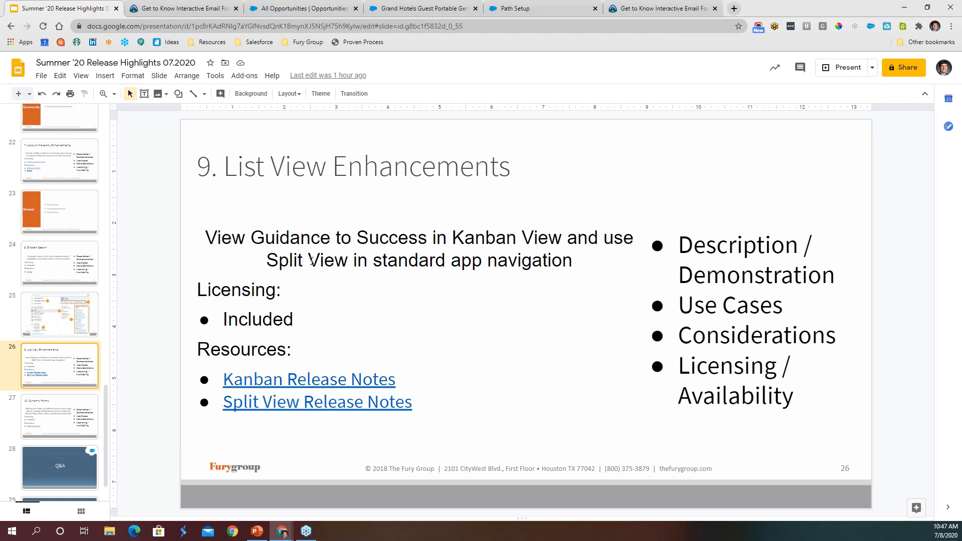
left_click_drag(267, 260, 348, 260)
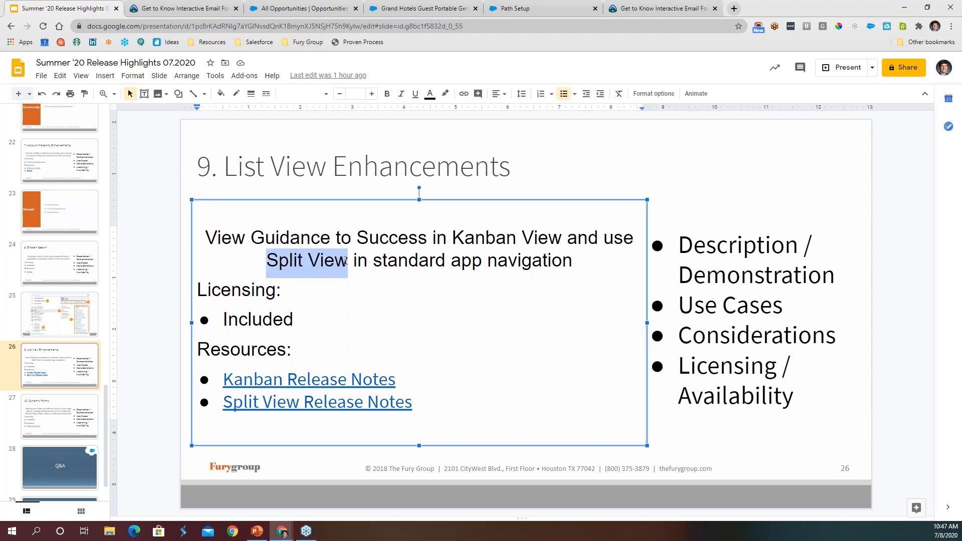
- Switch back to Salesforce and display the All Opportunities list in Split View
left_click(288, 6)
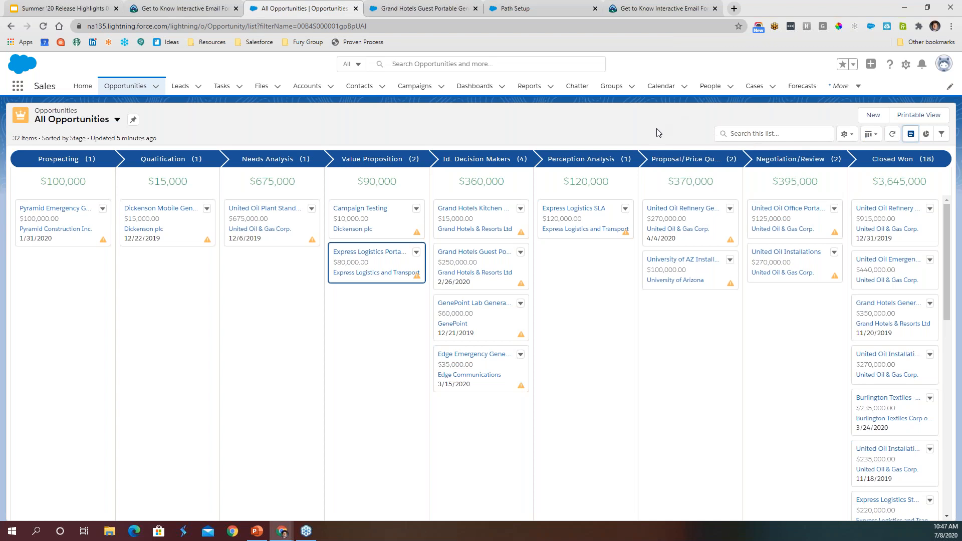
left_click(874, 139)
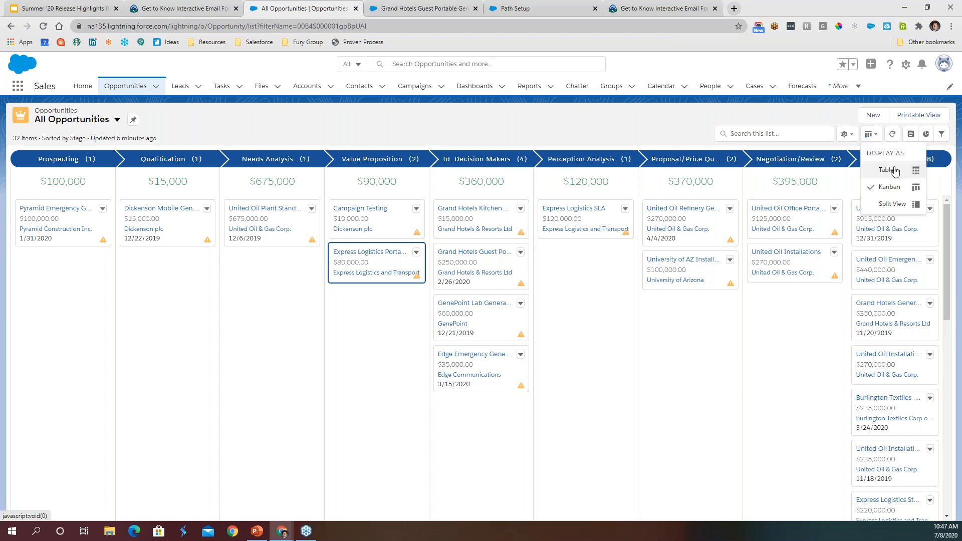
left_click(892, 208)
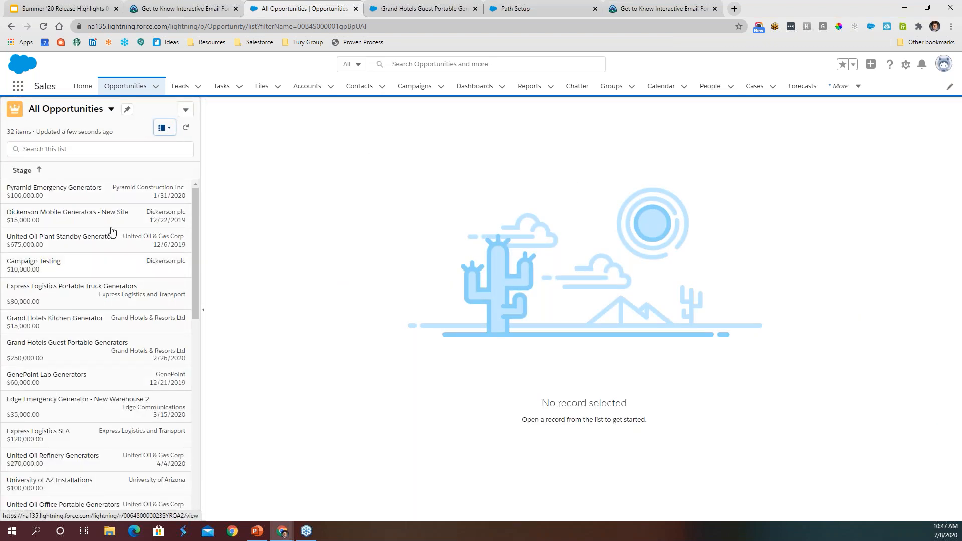
- View the Pyramid Emergency Generators and Edge SLA opportunities alongside the split view list
left_click(79, 193)
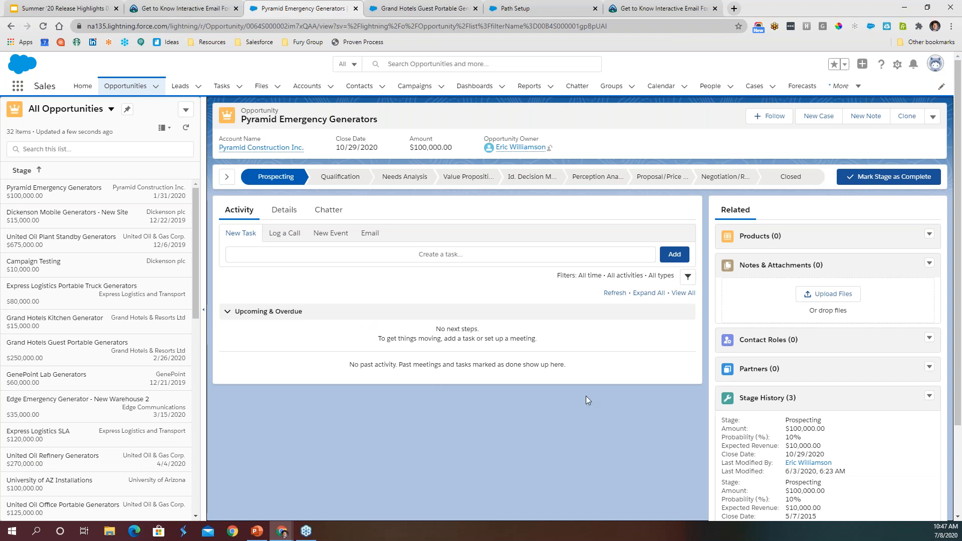
scroll(90, 346, "down", 8)
left_click(54, 343)
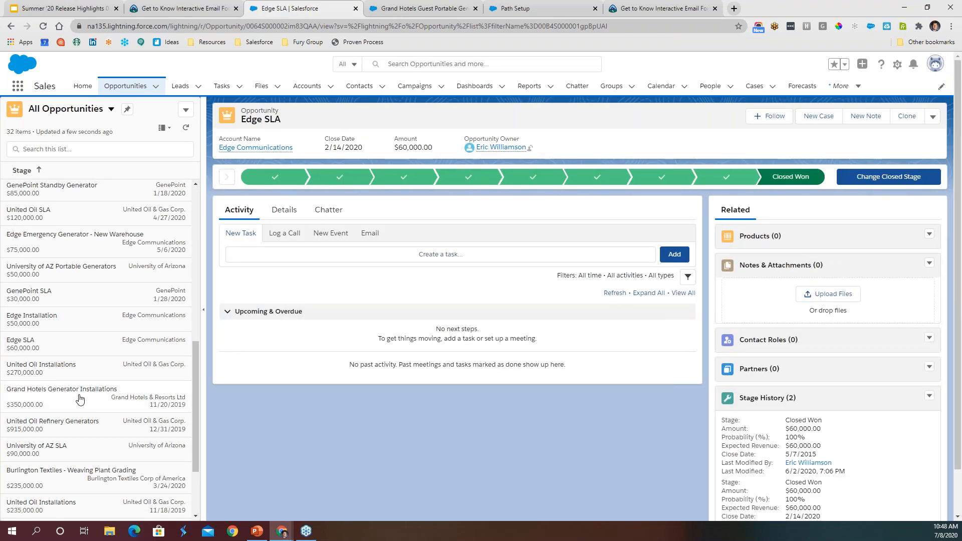
scroll(81, 393, "up", 10)
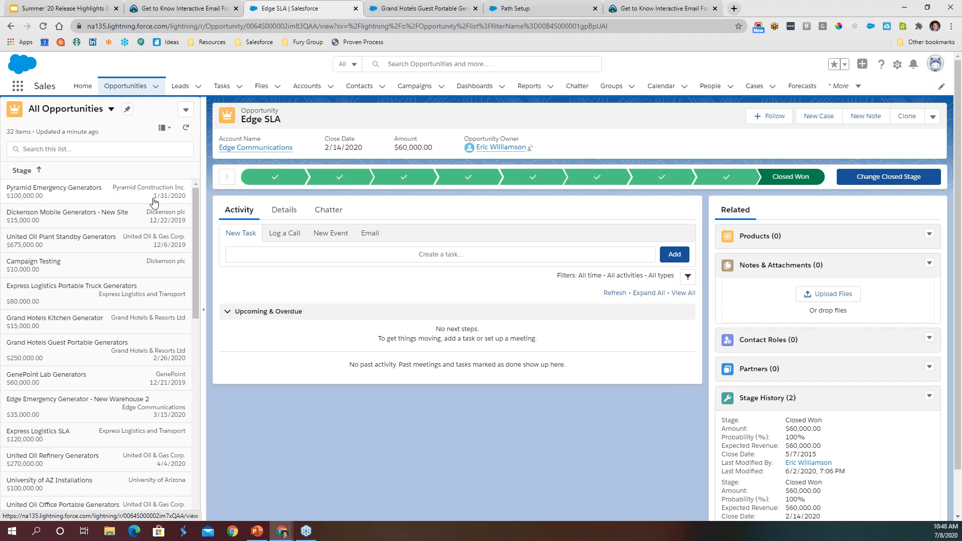
- Change the All Opportunities list back to the Table display
left_click(167, 132)
left_click(159, 167)
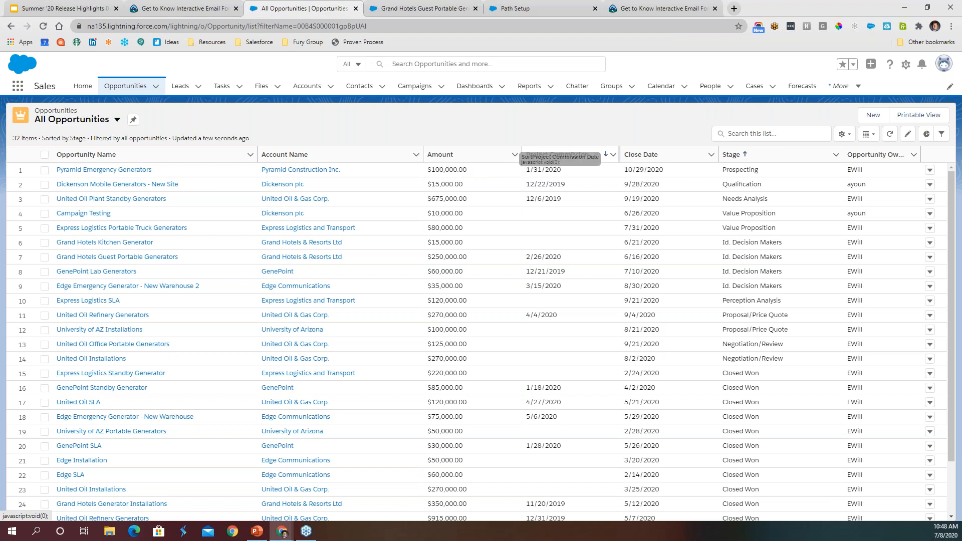
left_click(871, 138)
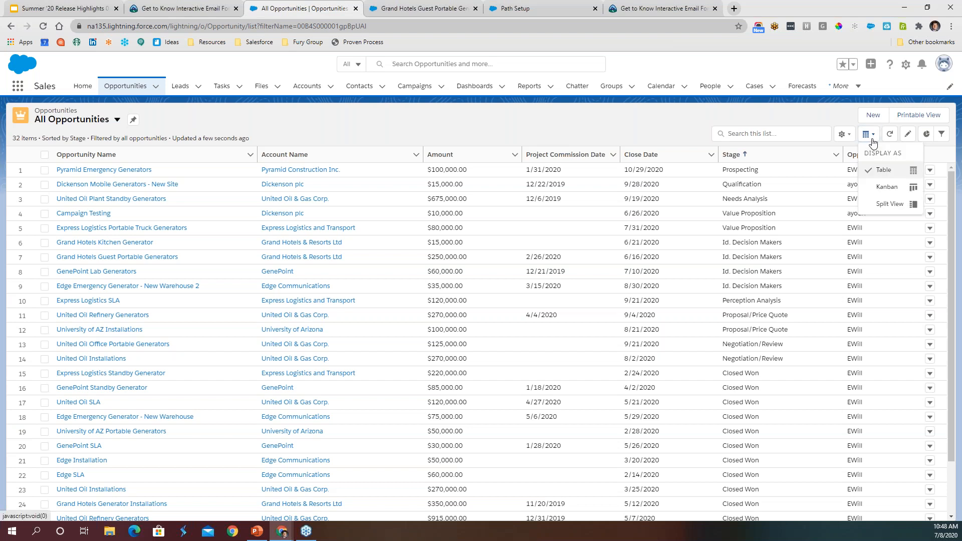
- Move Stage directly after Amount in the list view's visible fields and save the field order
left_click(844, 135)
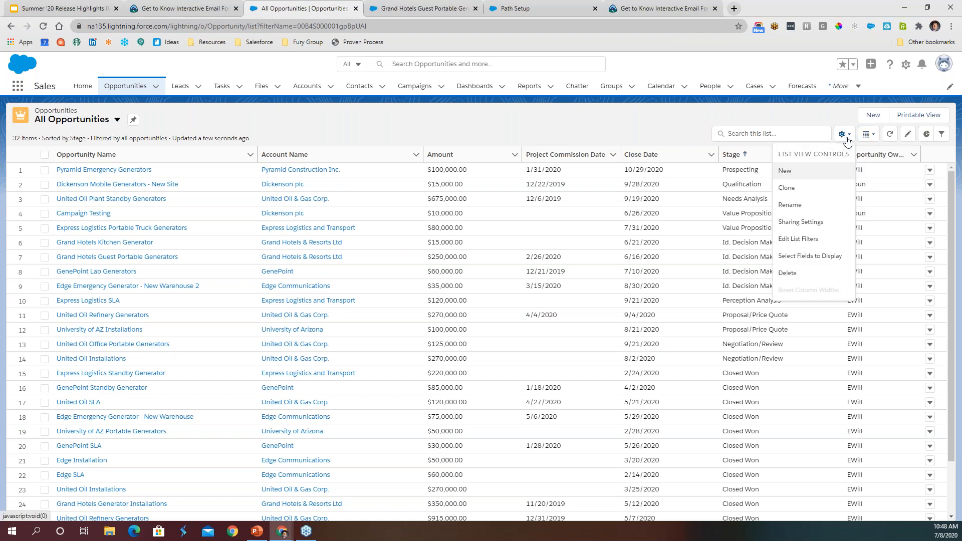
left_click(804, 257)
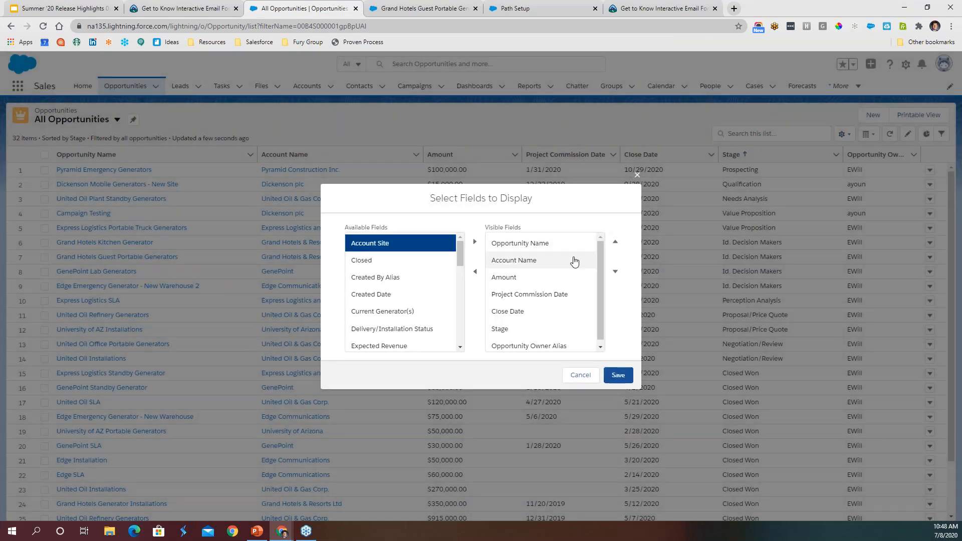
left_click(516, 329)
left_click(615, 242)
left_click(616, 242)
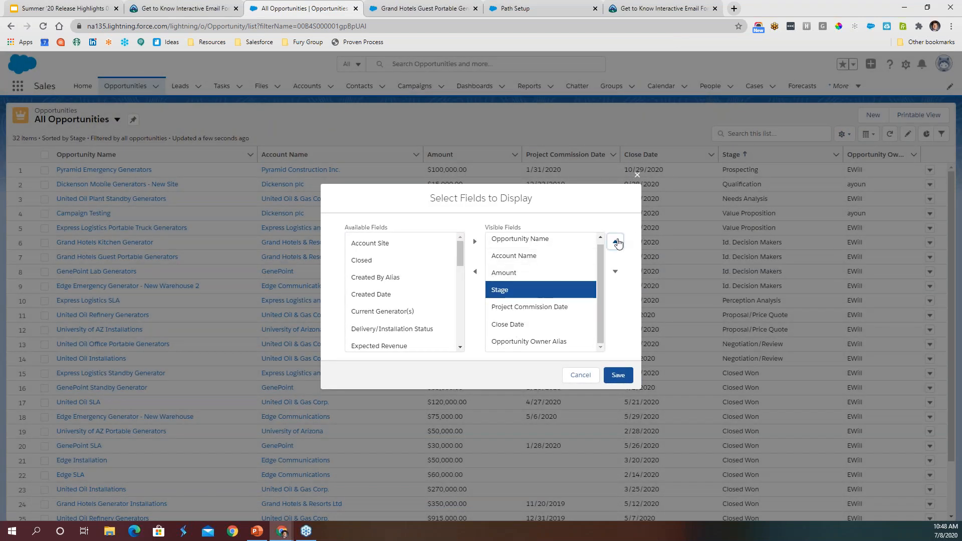
left_click(618, 375)
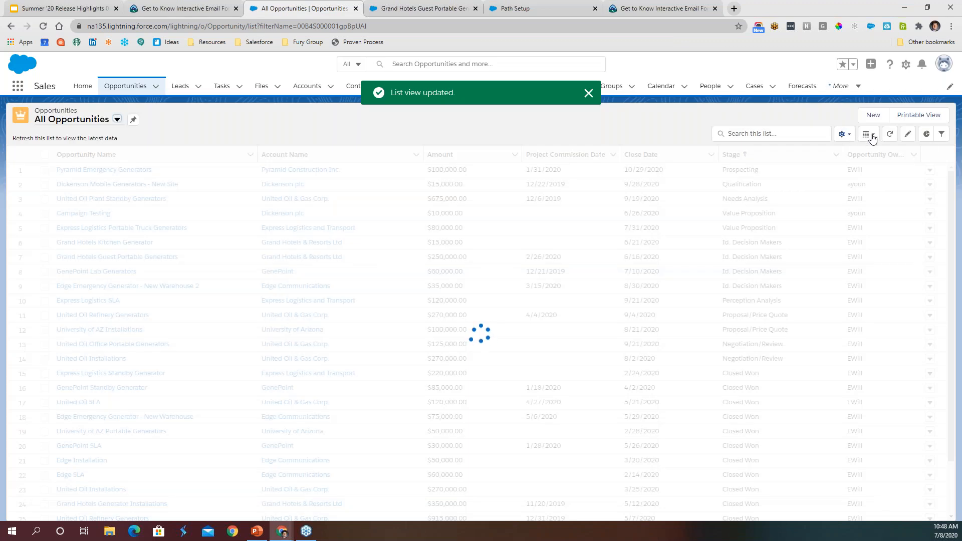
- Display the reordered All Opportunities list in Split View again
left_click(872, 138)
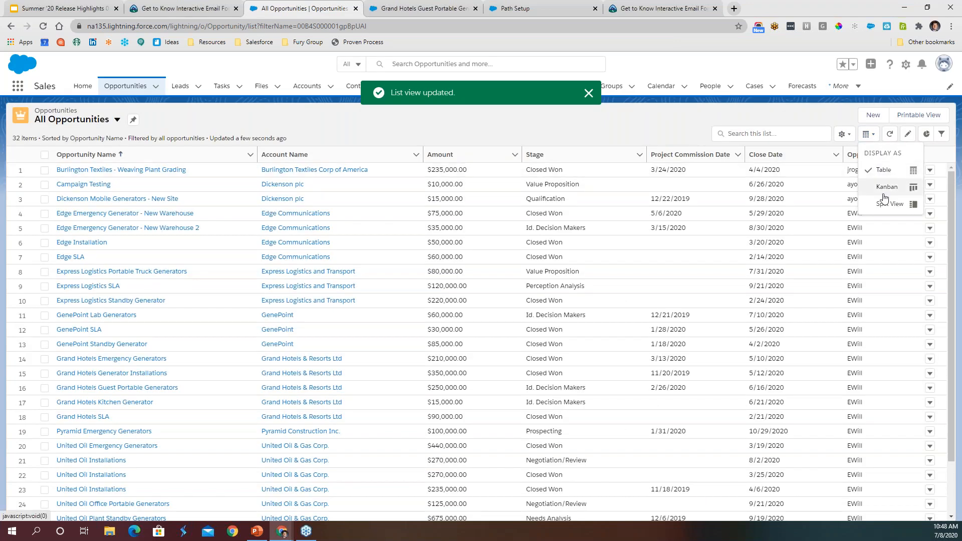
left_click(884, 203)
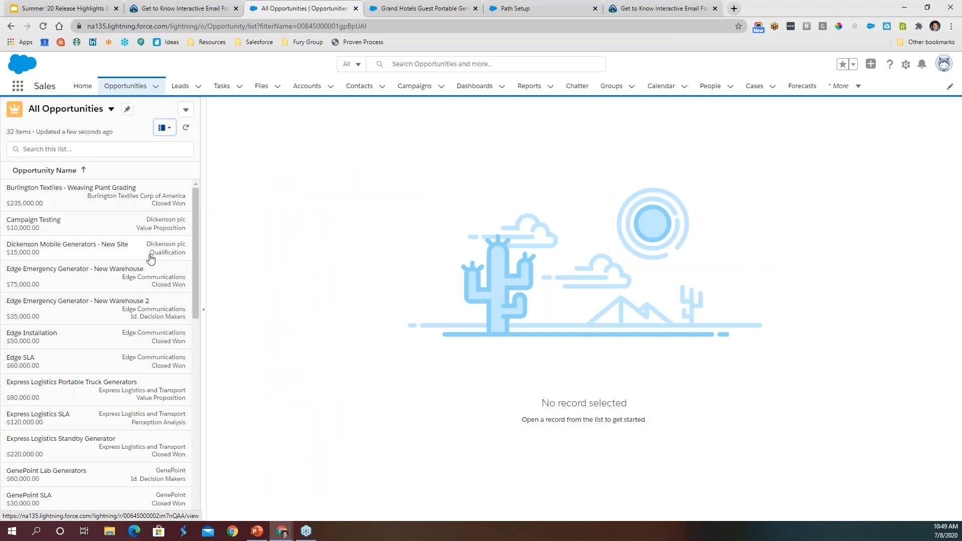
- Switch to the Google Slides deck and open the Dynamic Forms slide
left_click(49, 7)
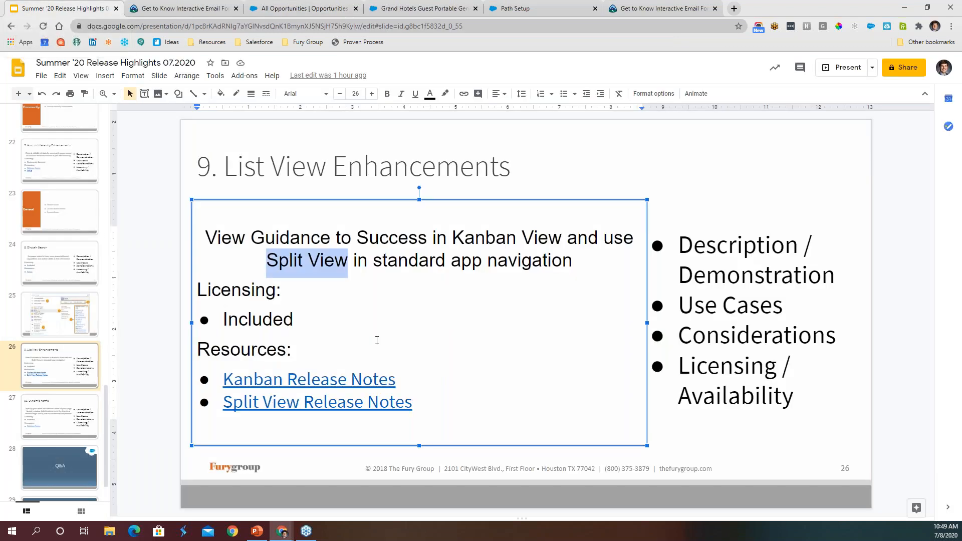
left_click(883, 256)
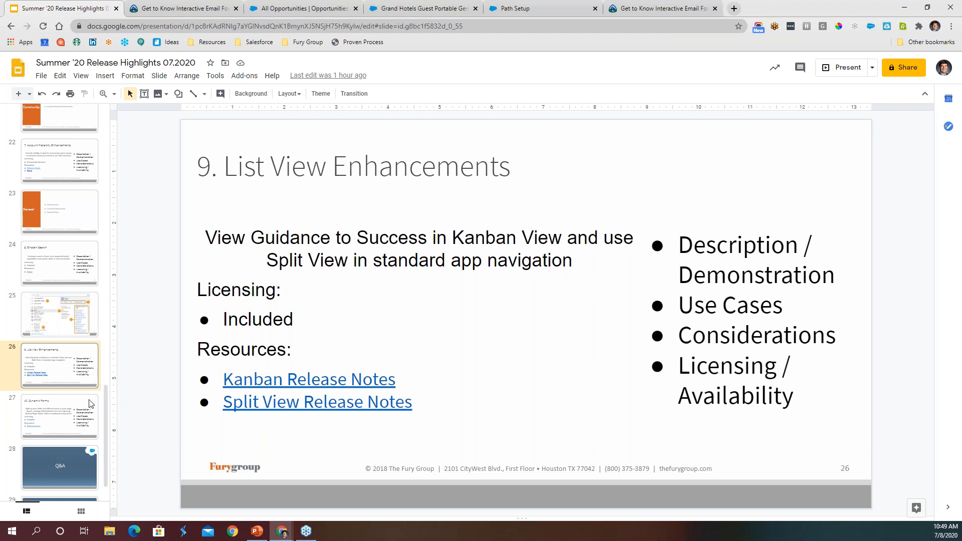
left_click(64, 418)
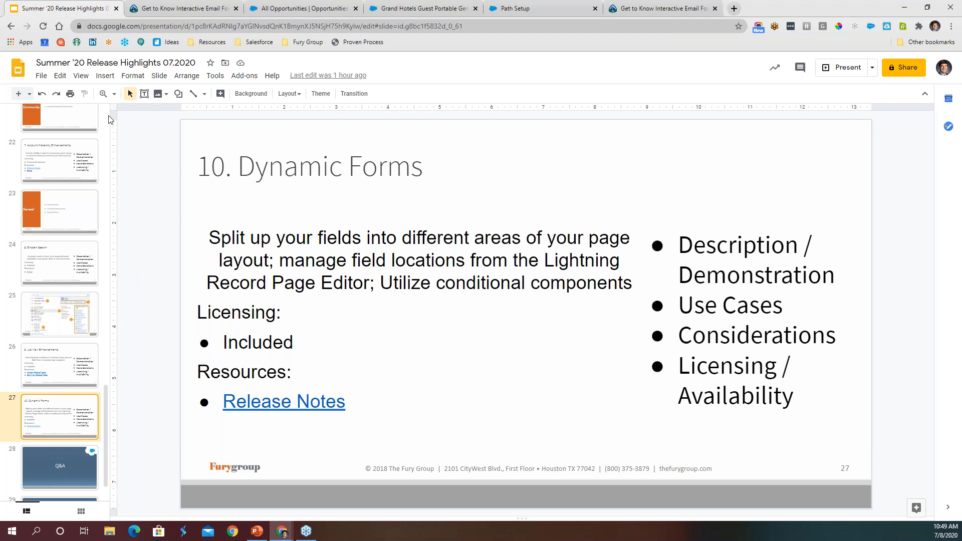
- Switch back to Salesforce and bring up the Grand Hotels Guest Portable Generators opportunity record
left_click(331, 8)
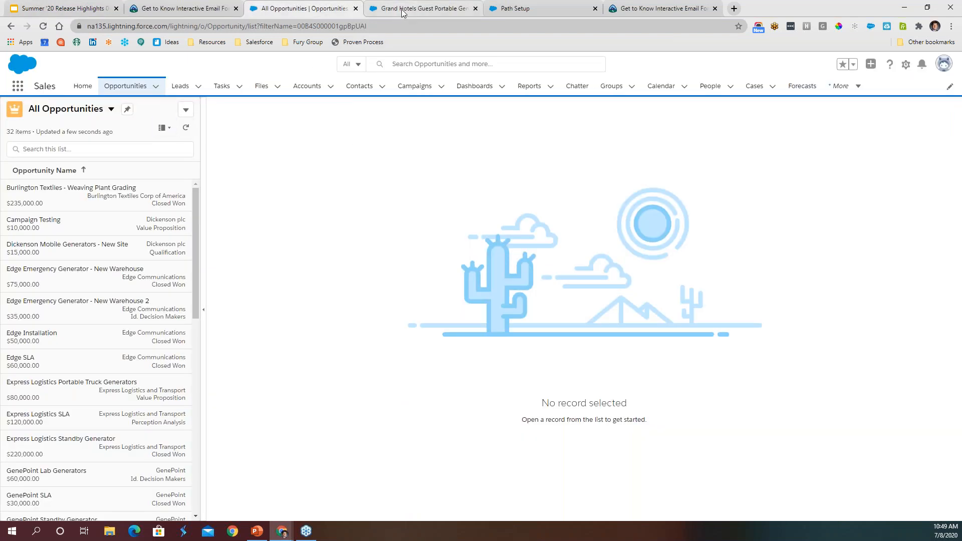
left_click(401, 10)
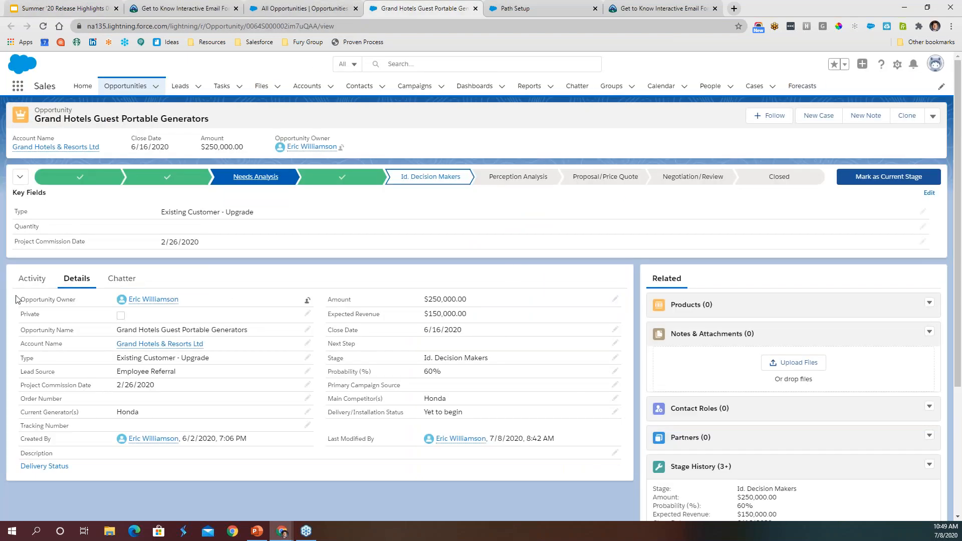
left_click_drag(22, 301, 595, 439)
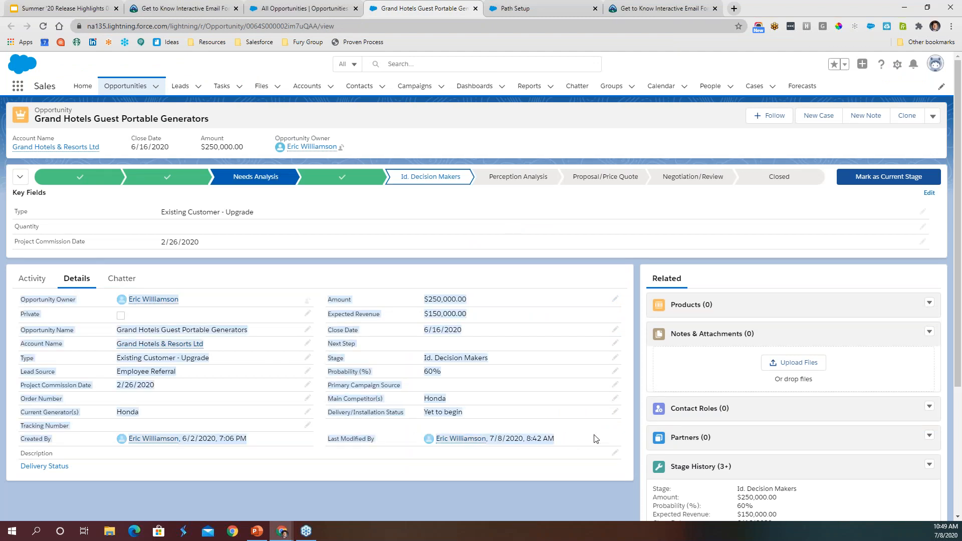
left_click(596, 448)
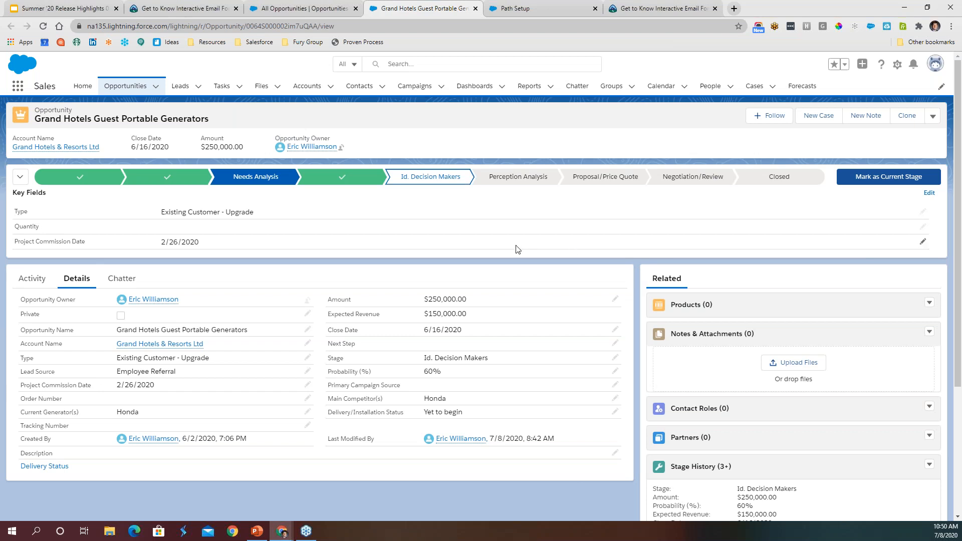
- Find the Trucks object by searching for "truck" among the apps and items, and open the Kenworth record
left_click(18, 87)
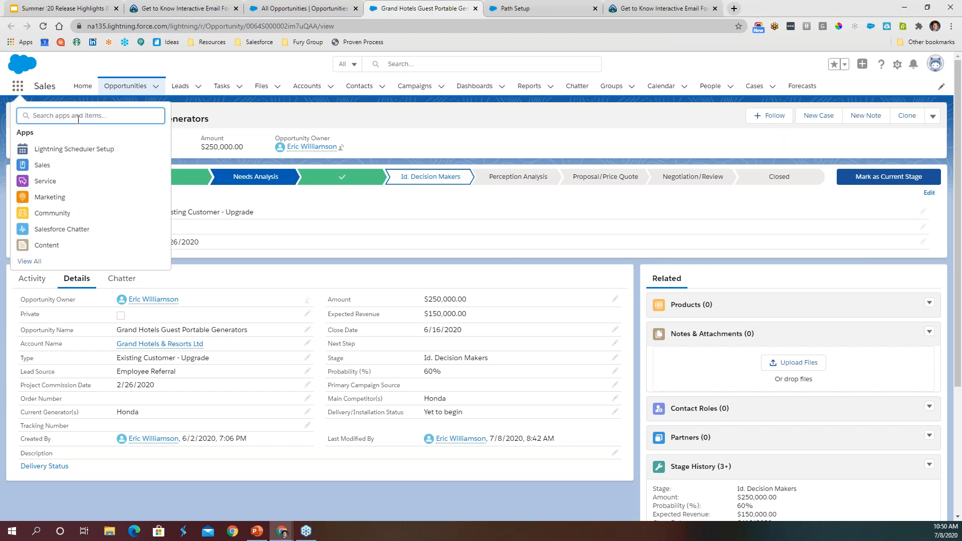
type("truck")
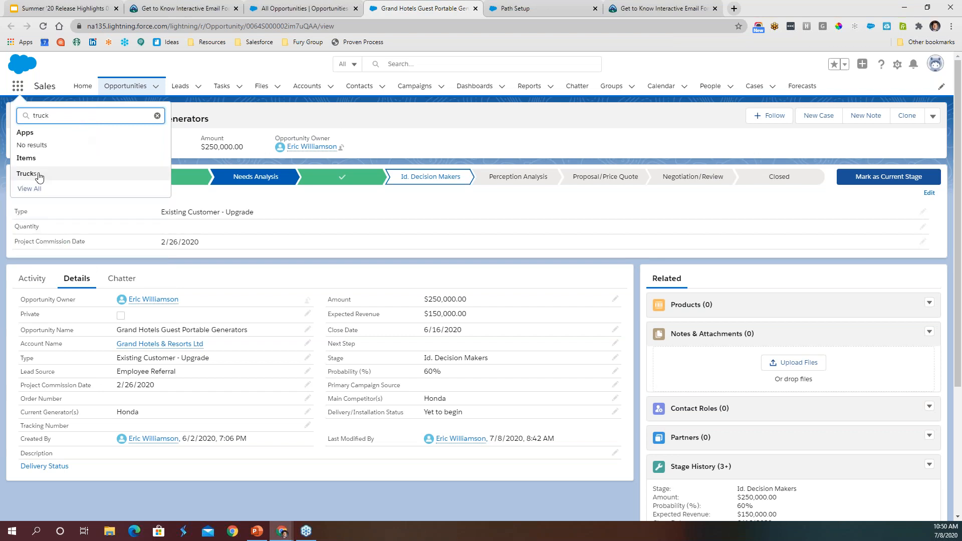
left_click(26, 174)
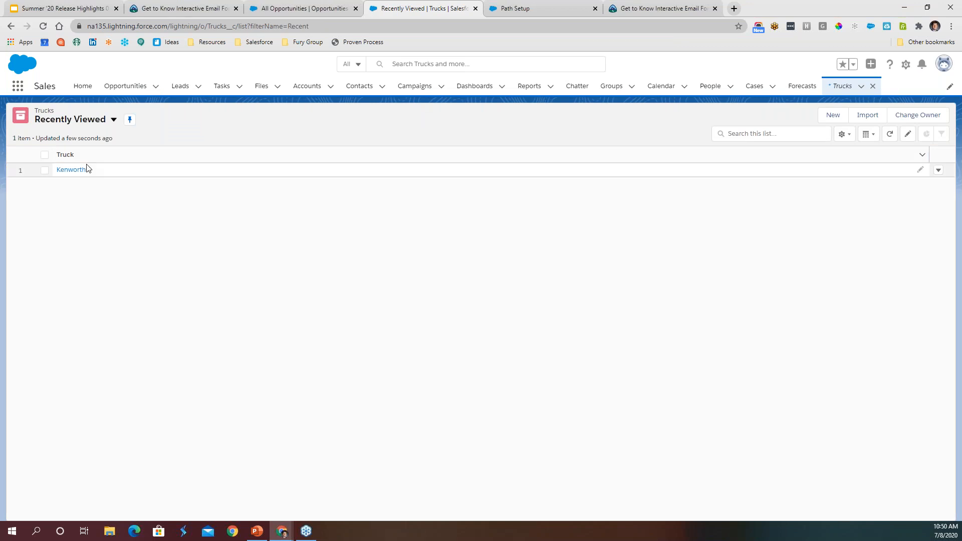
left_click(72, 169)
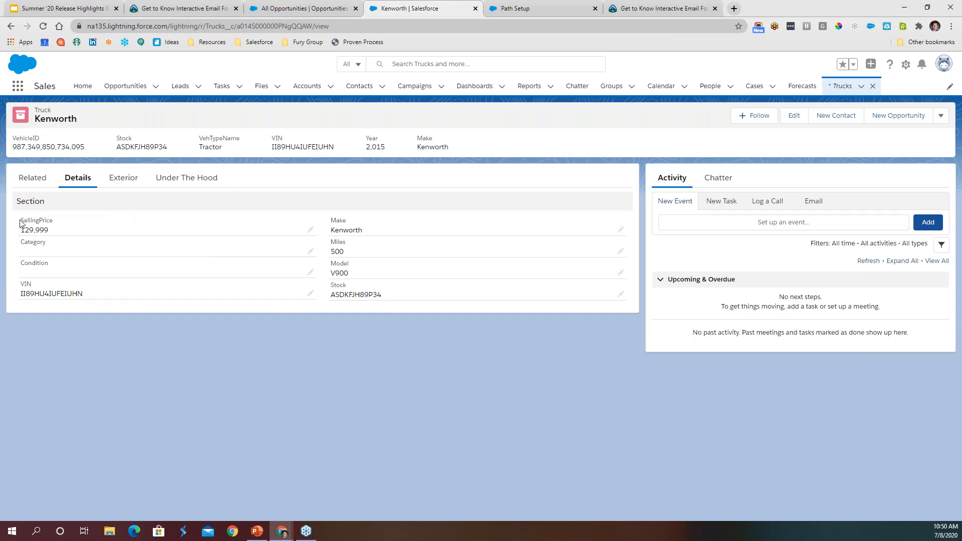
- Review the Kenworth truck's fields grouped under Details, Exterior and Under The Hood, ending back on Details
left_click_drag(21, 220, 49, 263)
left_click(123, 181)
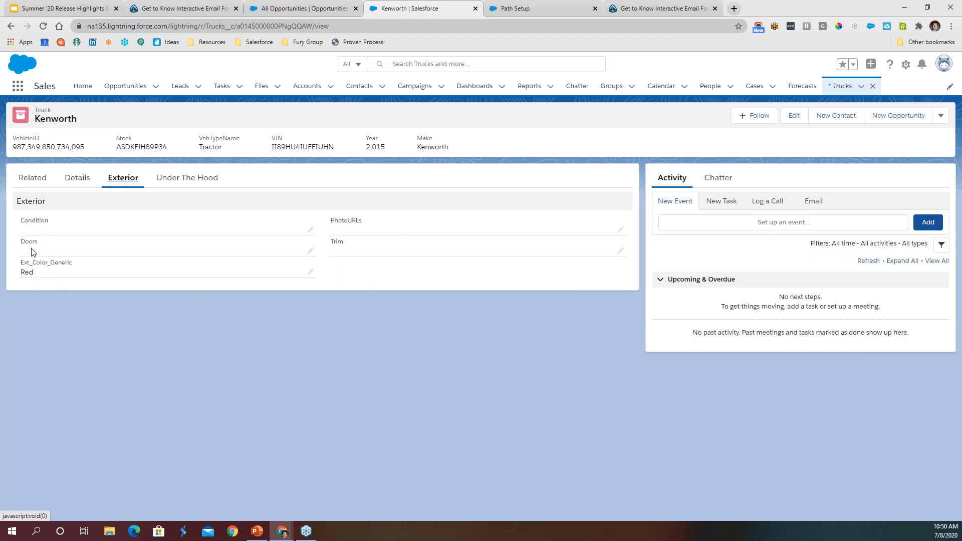
left_click(190, 178)
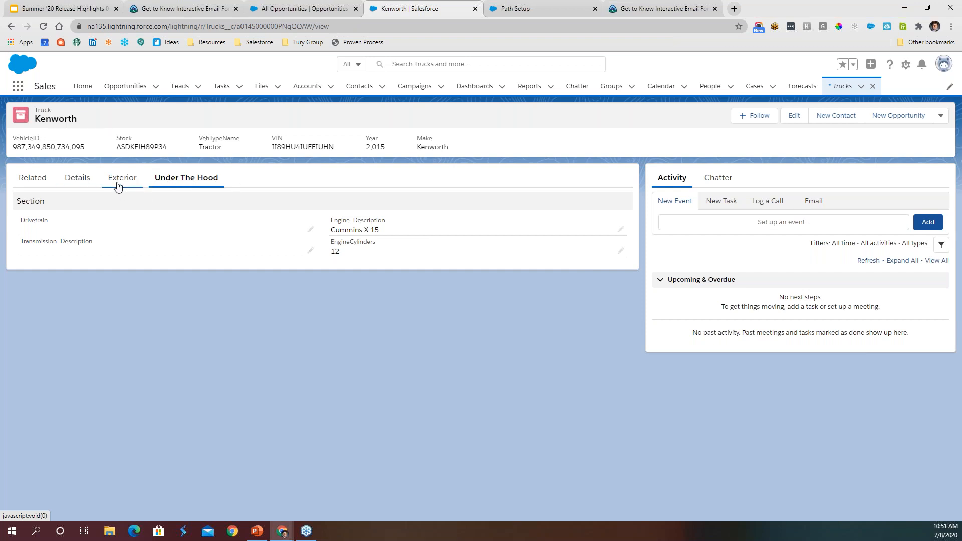
left_click(72, 182)
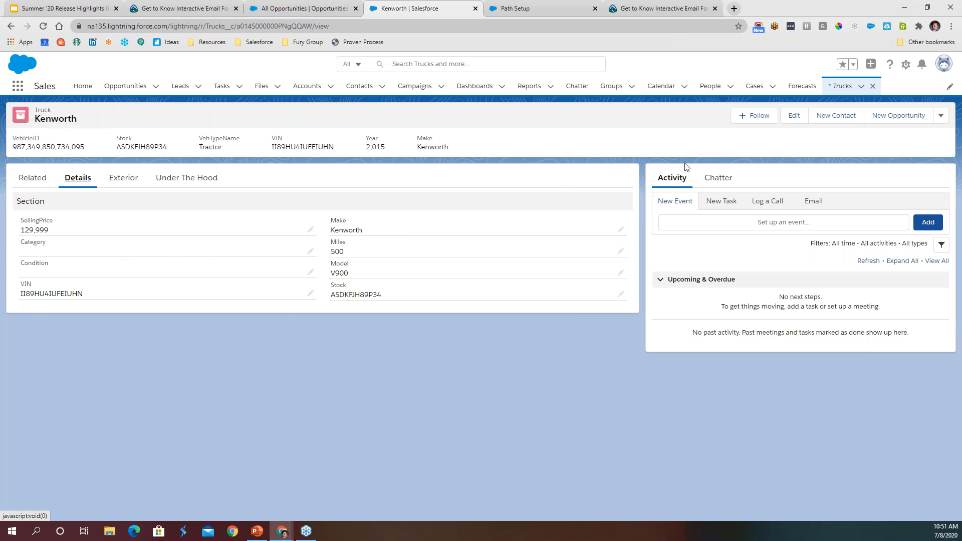
- Set the Kenworth truck's Category to Value1 and save the record
left_click(311, 253)
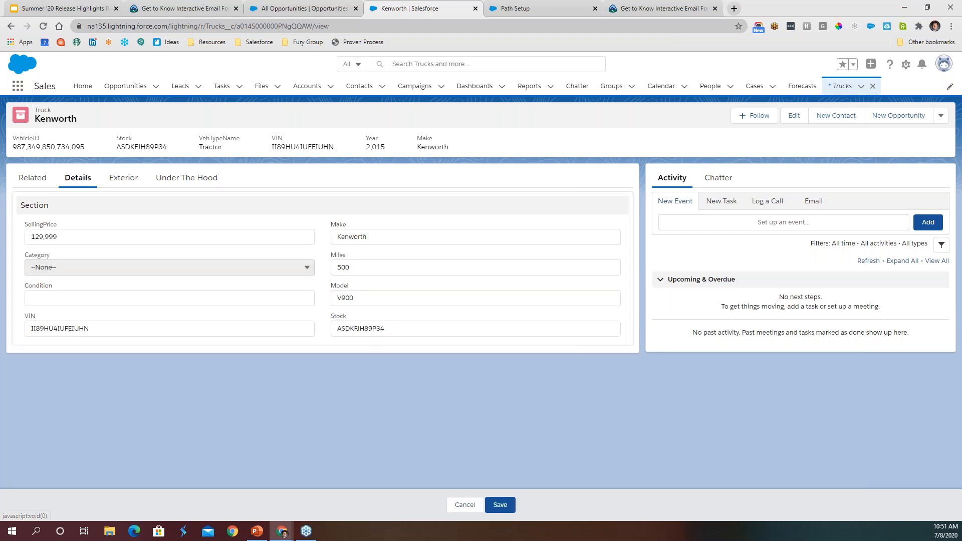
left_click(132, 267)
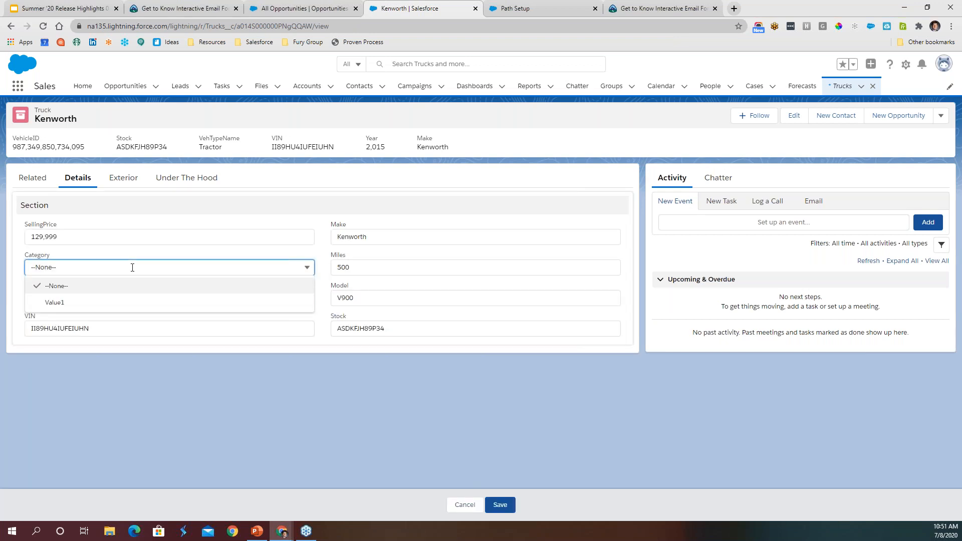
left_click(54, 302)
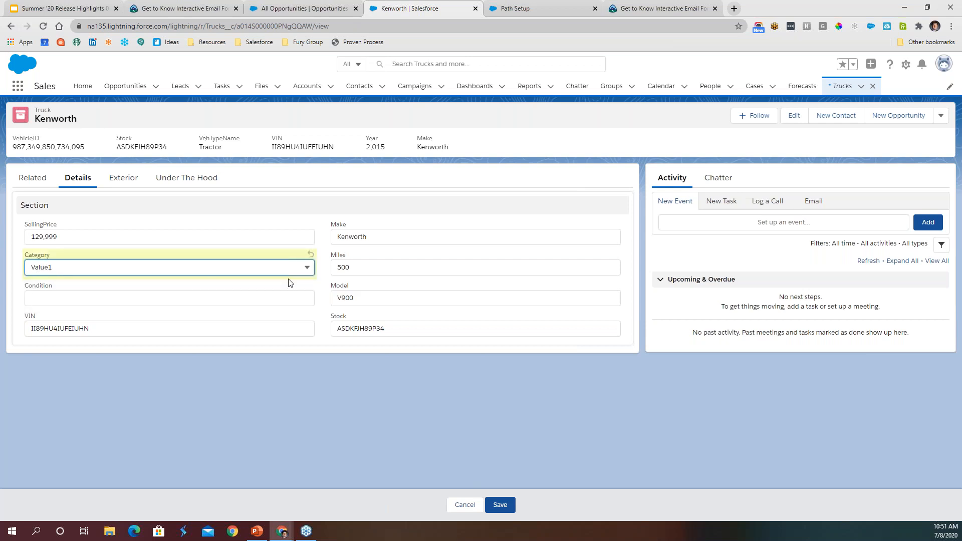
left_click(508, 505)
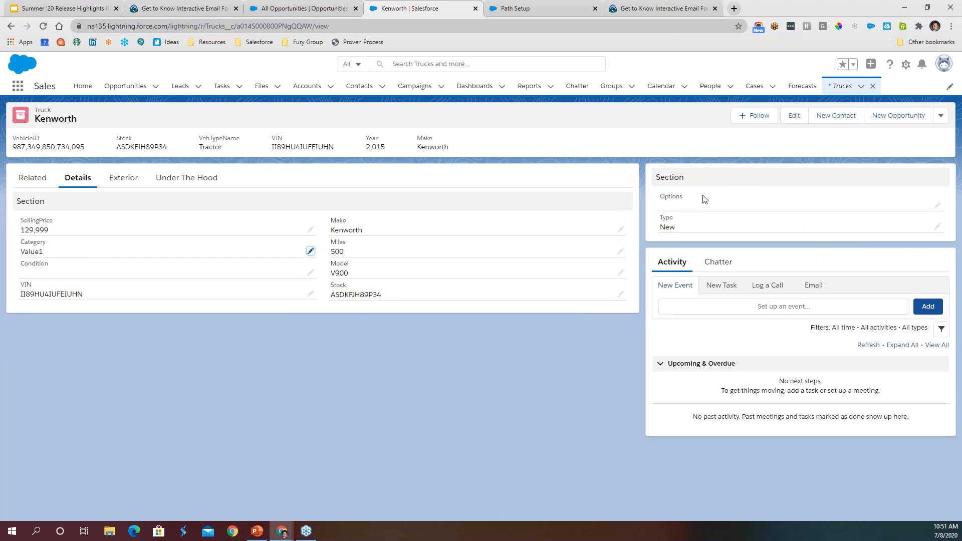
- Set Options to Value1 and Type to Bus for the Kenworth truck, and save the record
left_click(936, 205)
left_click(785, 213)
left_click(757, 247)
left_click(758, 243)
left_click(734, 295)
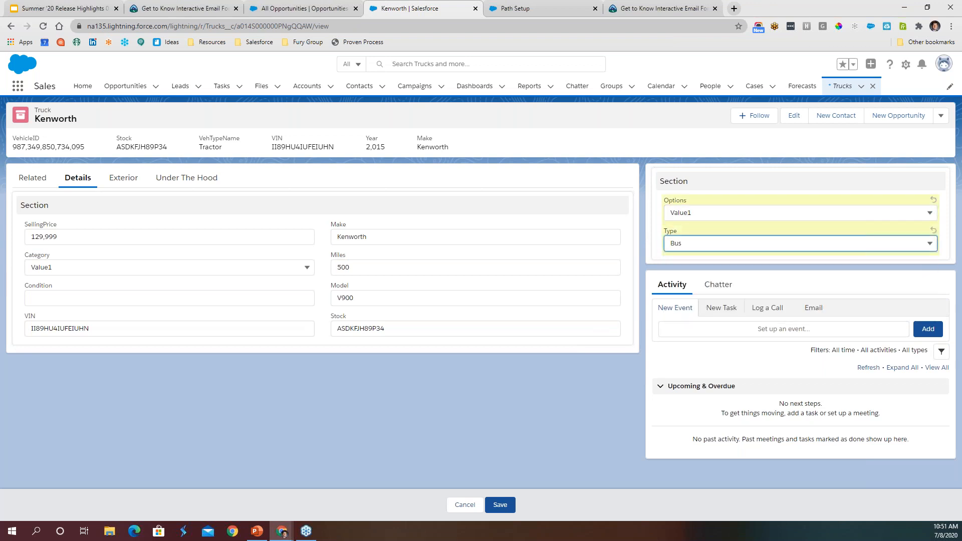
left_click(752, 182)
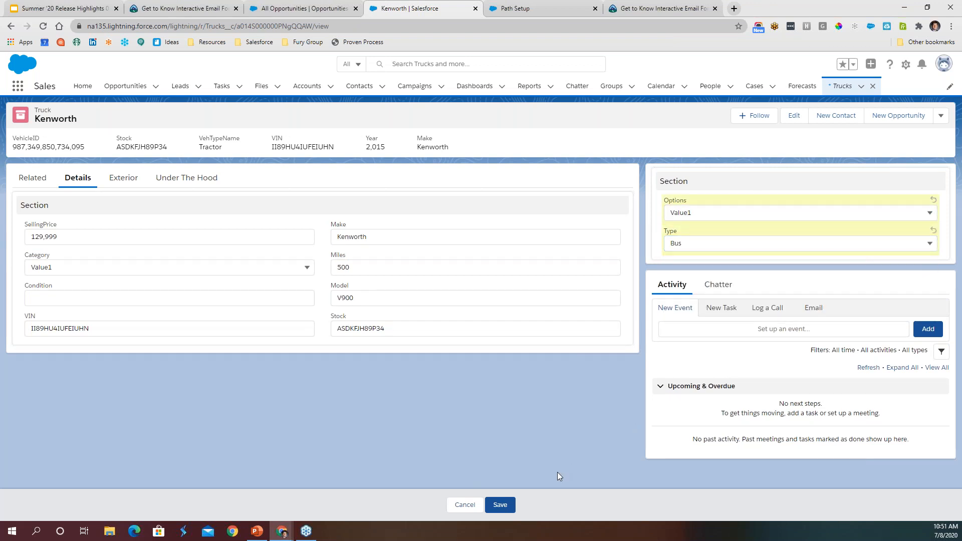
left_click(505, 507)
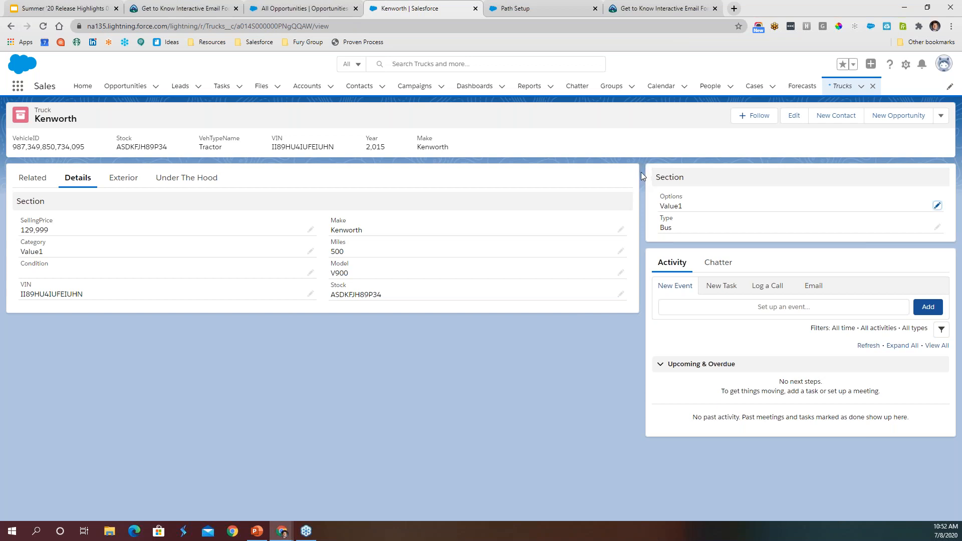
- Open the Truck object's page layout in Setup, examine its field arrangement, and leave the layout editor without changes
left_click(906, 65)
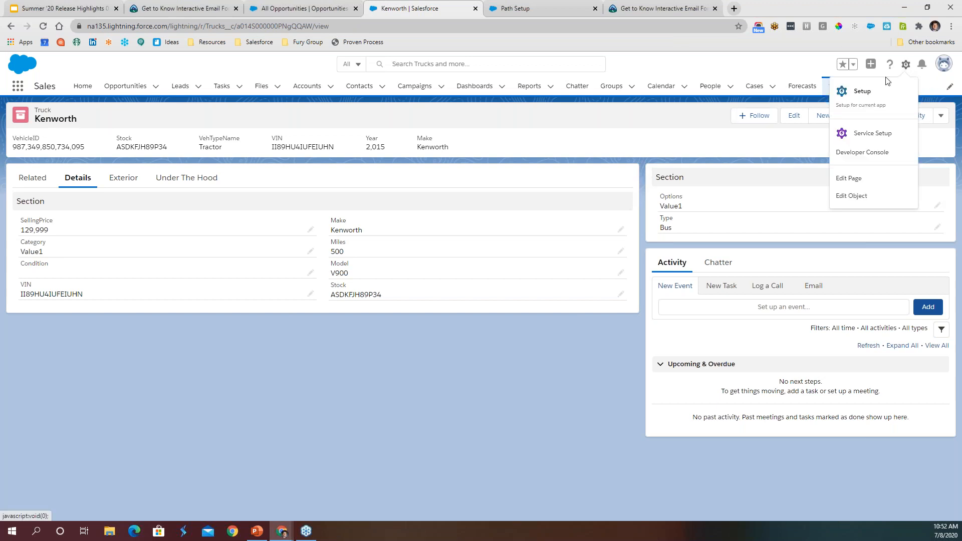
left_click(857, 199)
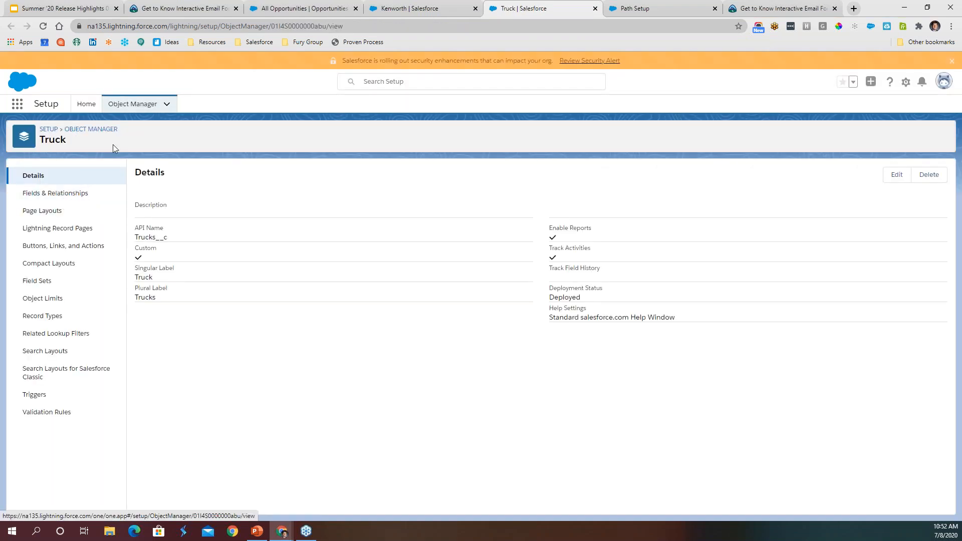
left_click_drag(41, 139, 71, 143)
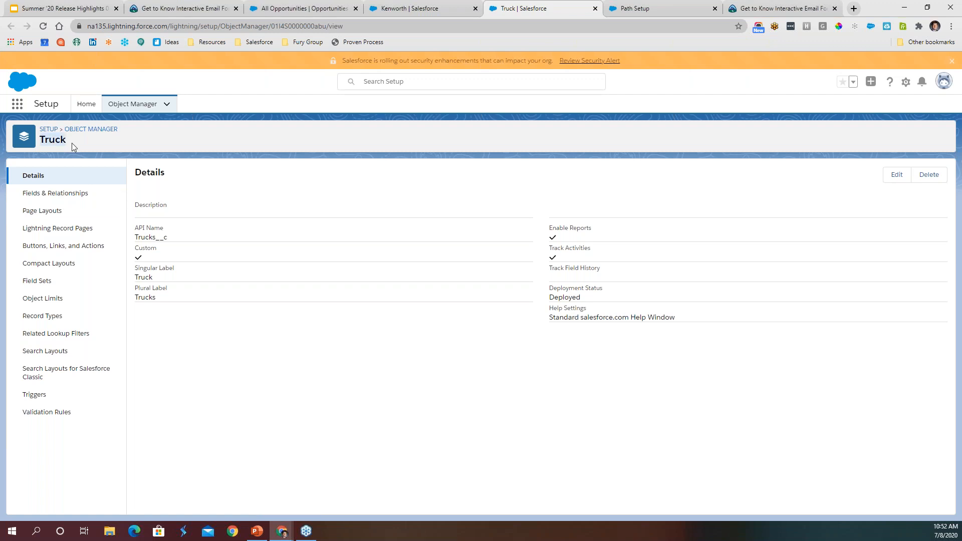
left_click(40, 211)
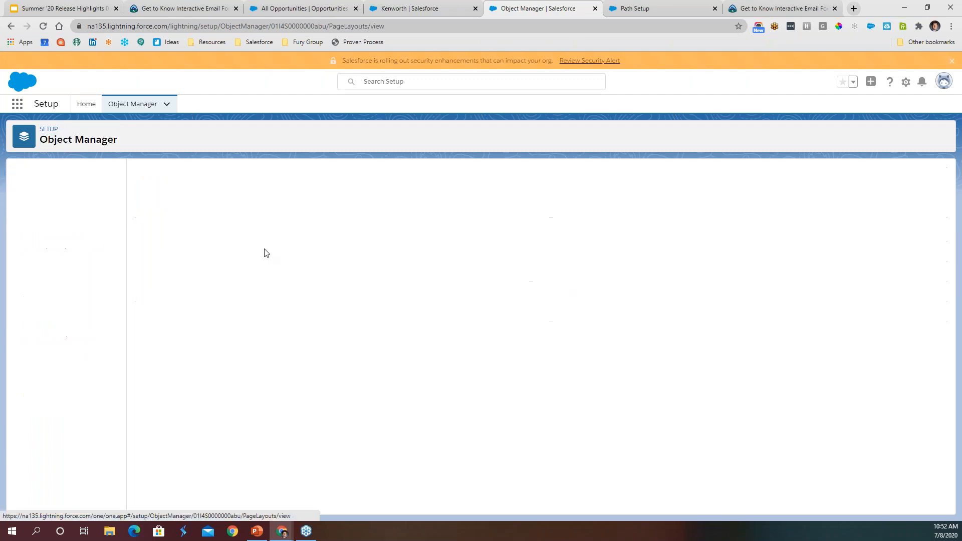
left_click(155, 219)
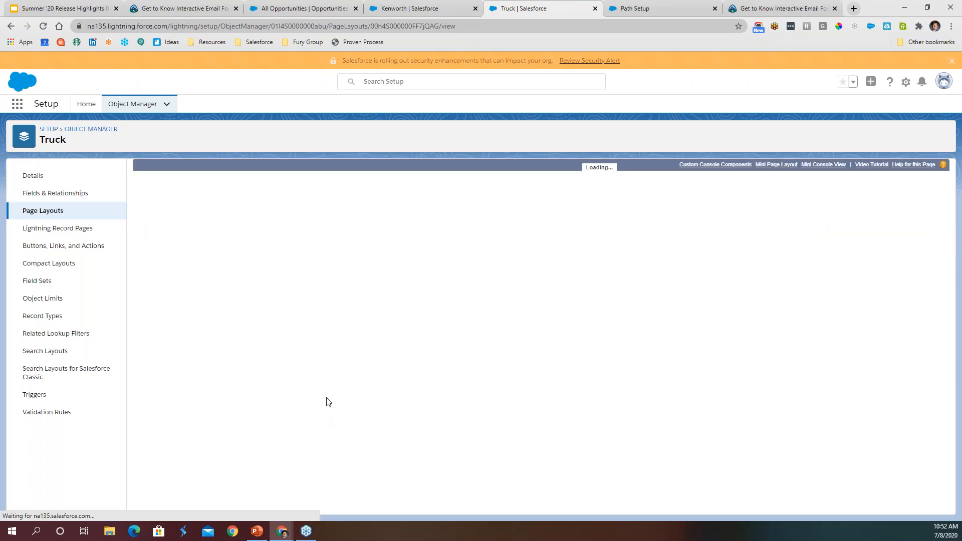
scroll(263, 436, "down", 5)
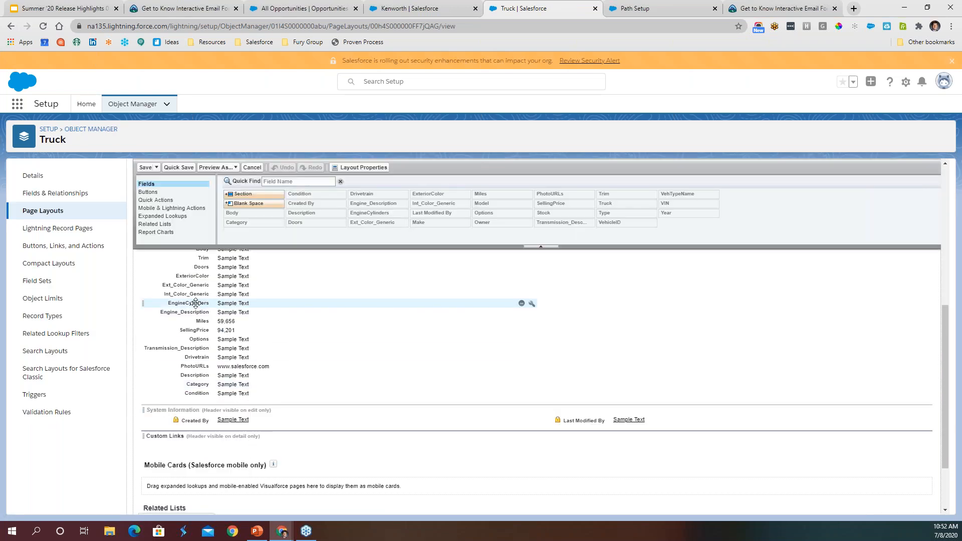
scroll(240, 331, "up", 5)
left_click(252, 181)
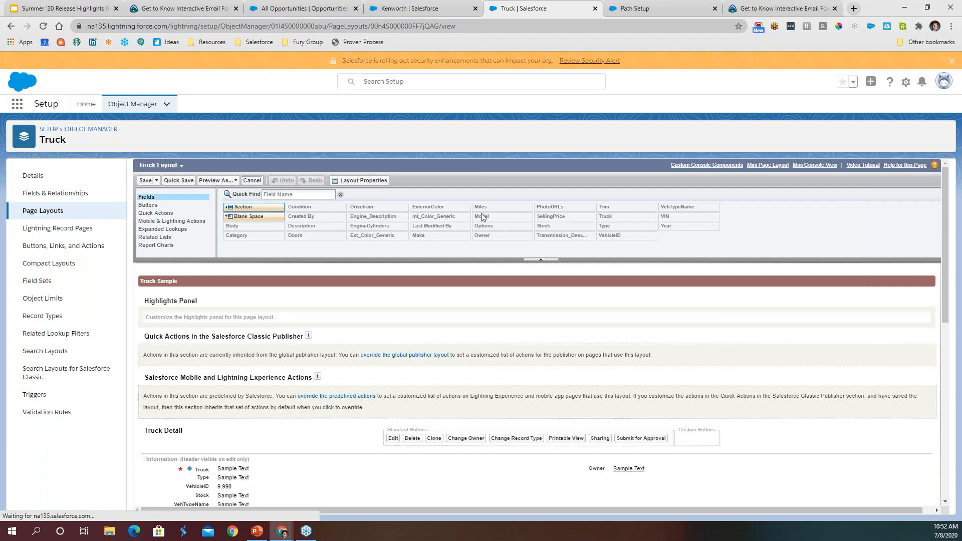
- Return to the Kenworth record and open its record page for editing in Lightning App Builder
left_click(418, 5)
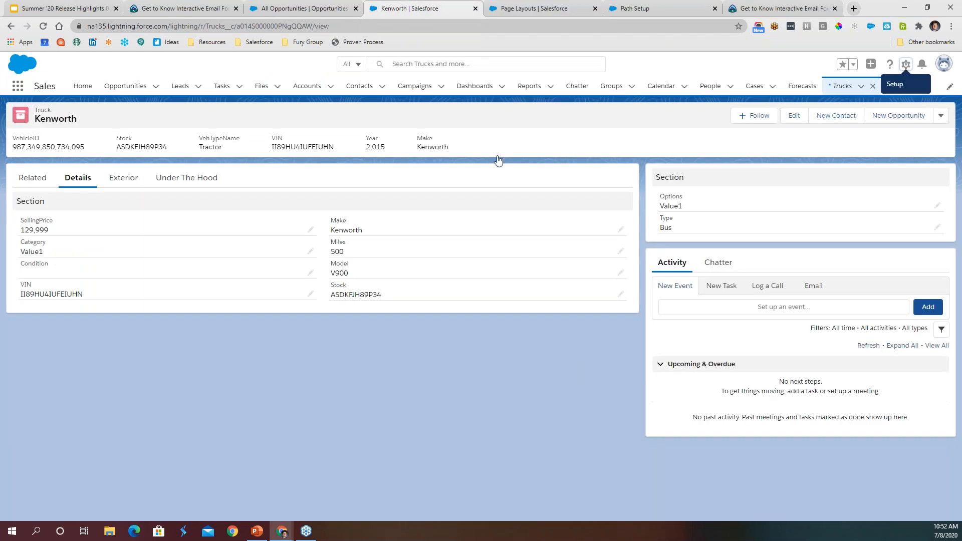
left_click(906, 64)
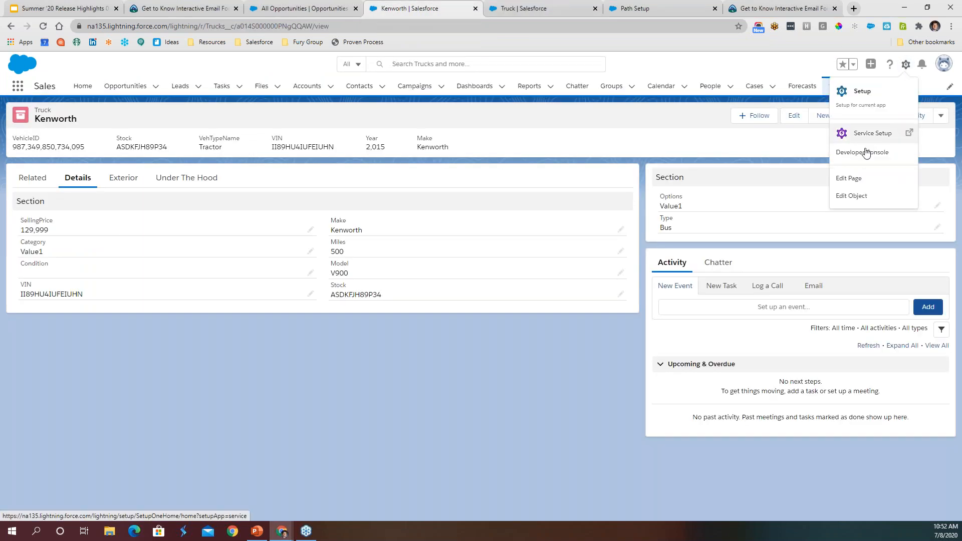
left_click(856, 179)
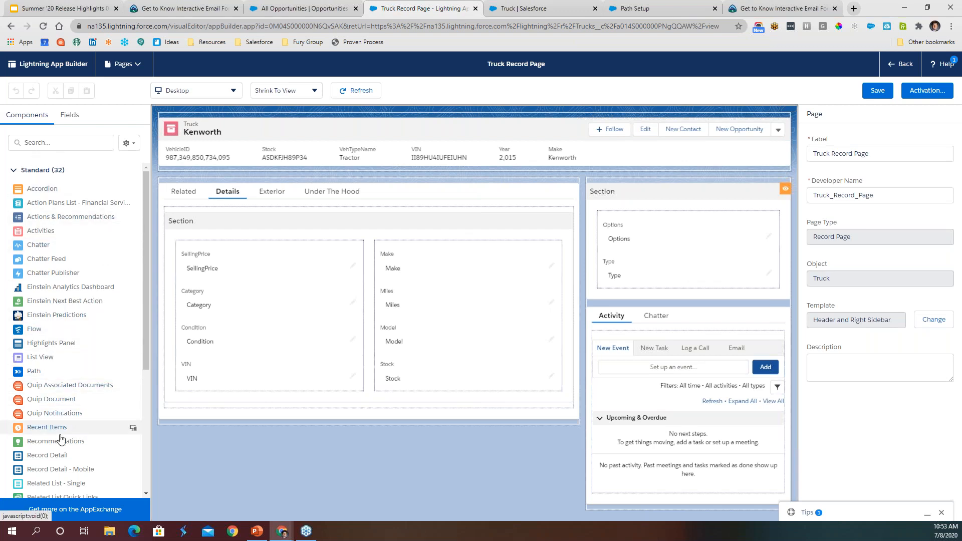
mouse_move(54, 260)
left_mouse_down()
mouse_move(379, 183)
mouse_move(7, 262)
mouse_move(42, 273)
left_mouse_up()
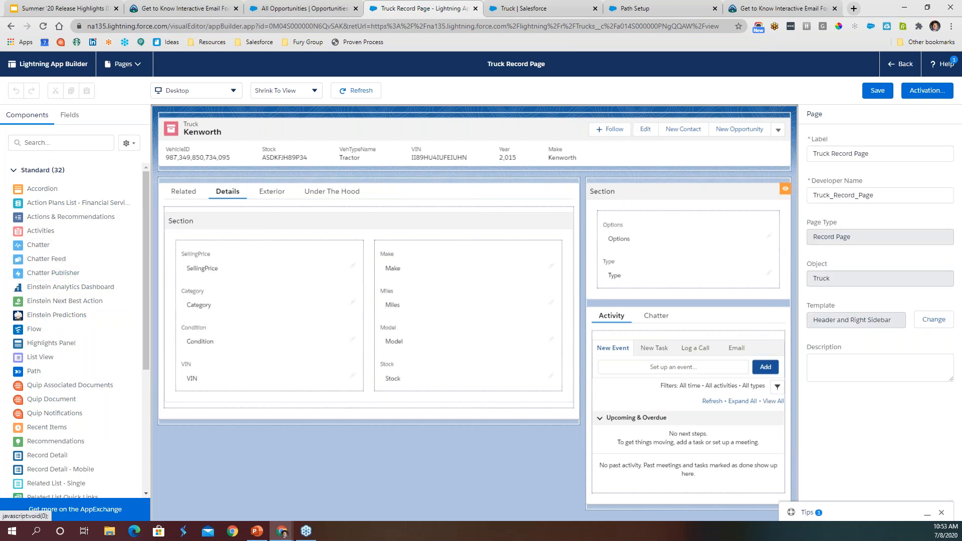
- Add a two-column Field Section below the existing section in the page's Details area and label it "Truck 1"
left_click(74, 118)
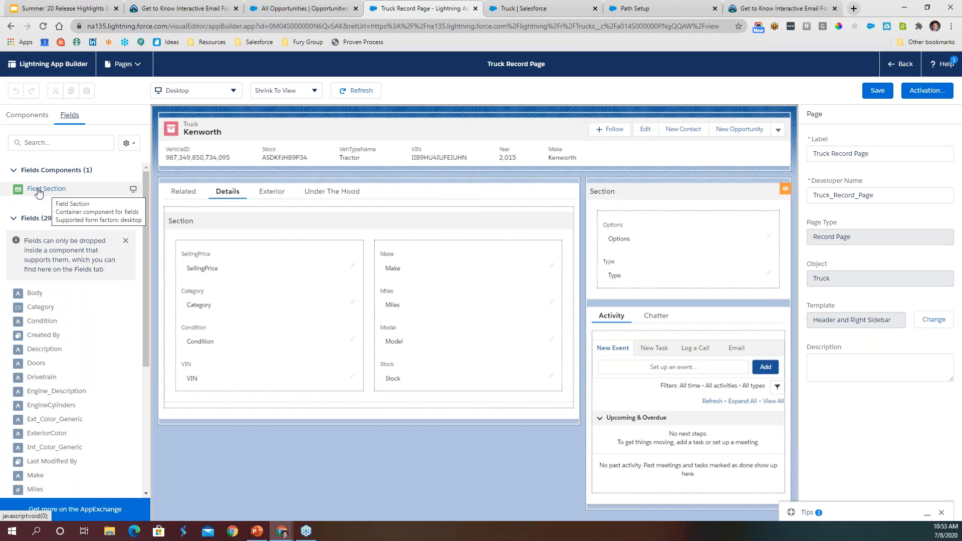
left_click_drag(39, 193, 305, 403)
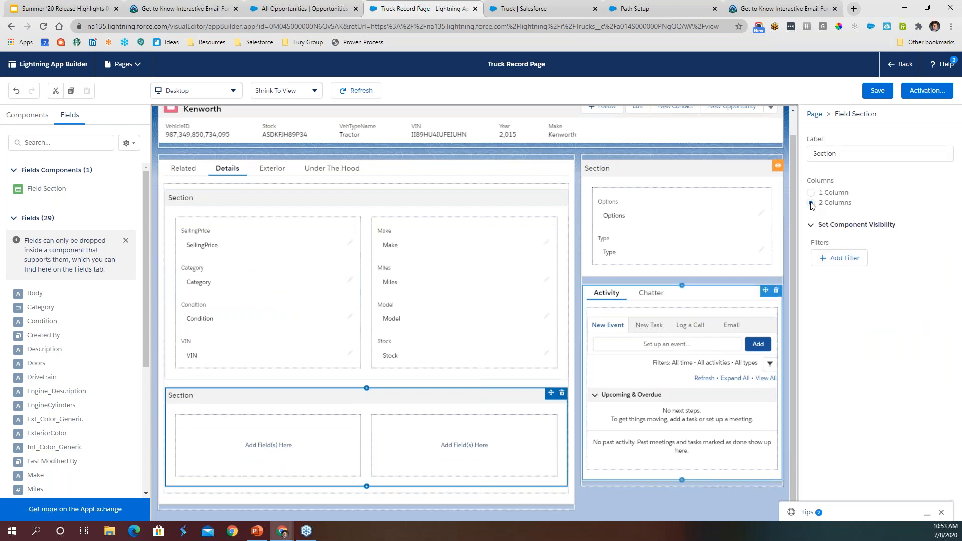
left_click_drag(843, 155, 801, 158)
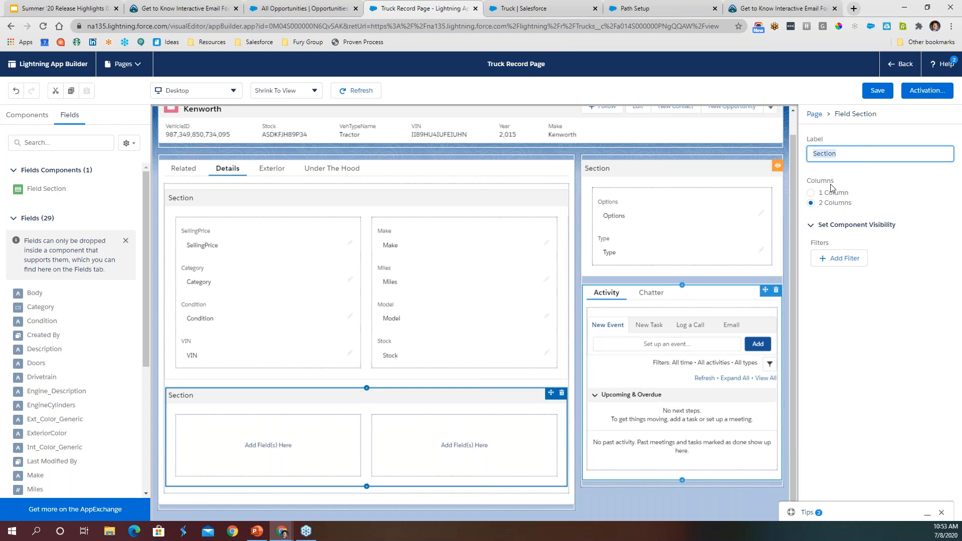
type("S")
left_click(841, 311)
- Place the Body and Created By fields in the Truck 1 section's first column and Drivetrain in its second column
left_click_drag(36, 299, 270, 466)
left_click_drag(43, 335, 249, 478)
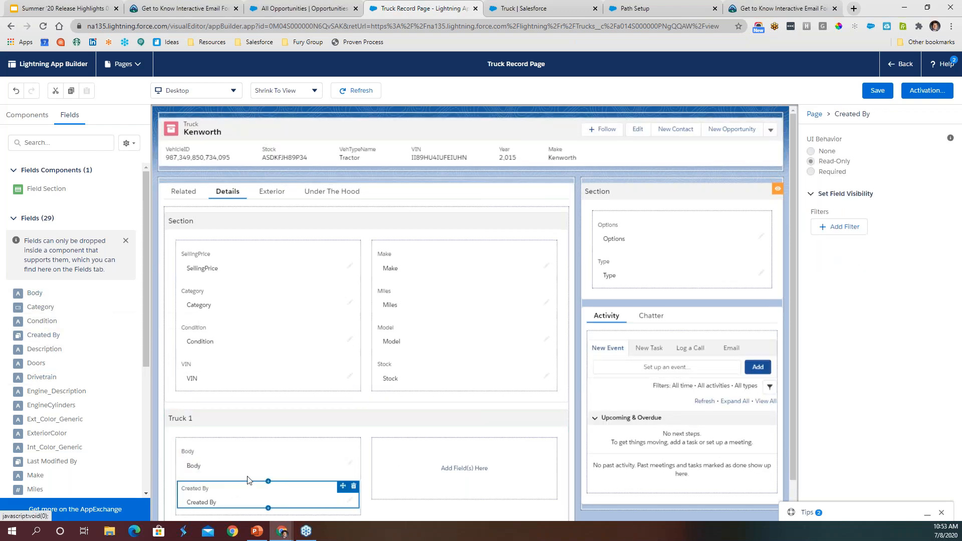
left_click_drag(41, 377, 151, 406)
left_click_drag(493, 514, 506, 473)
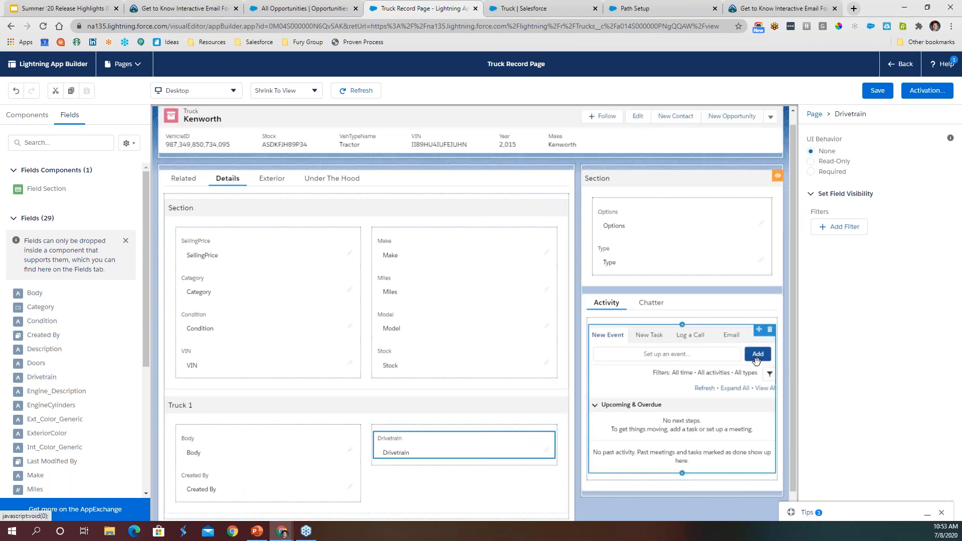
left_click(301, 453)
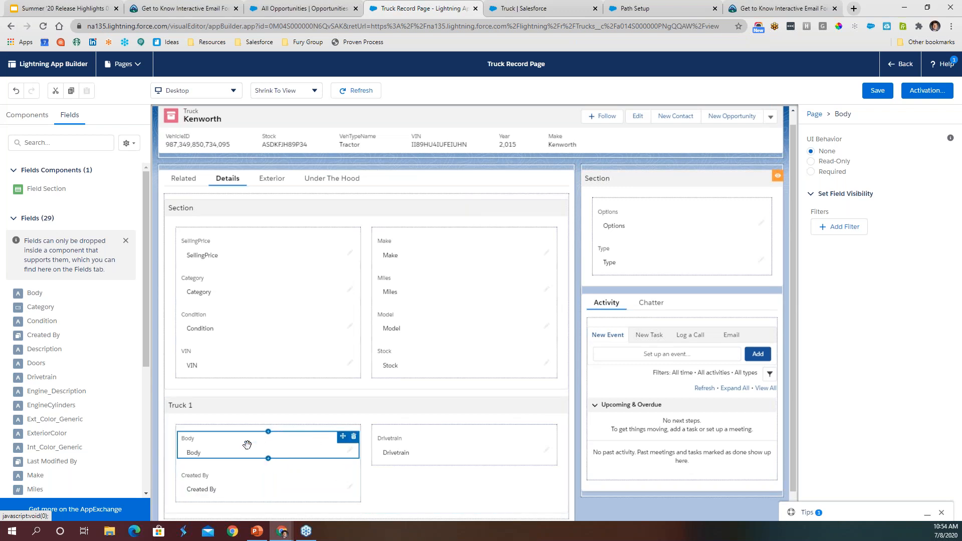
left_click(858, 226)
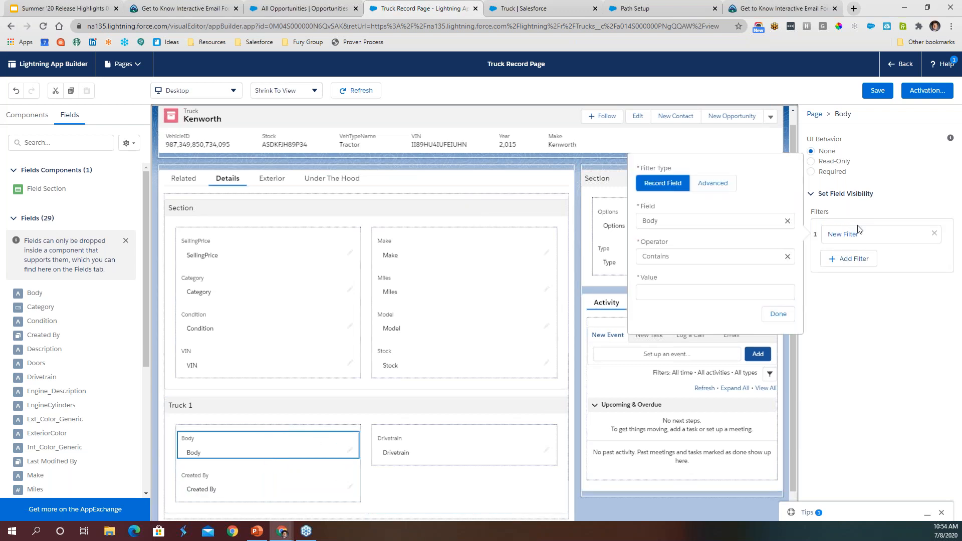
left_click(778, 314)
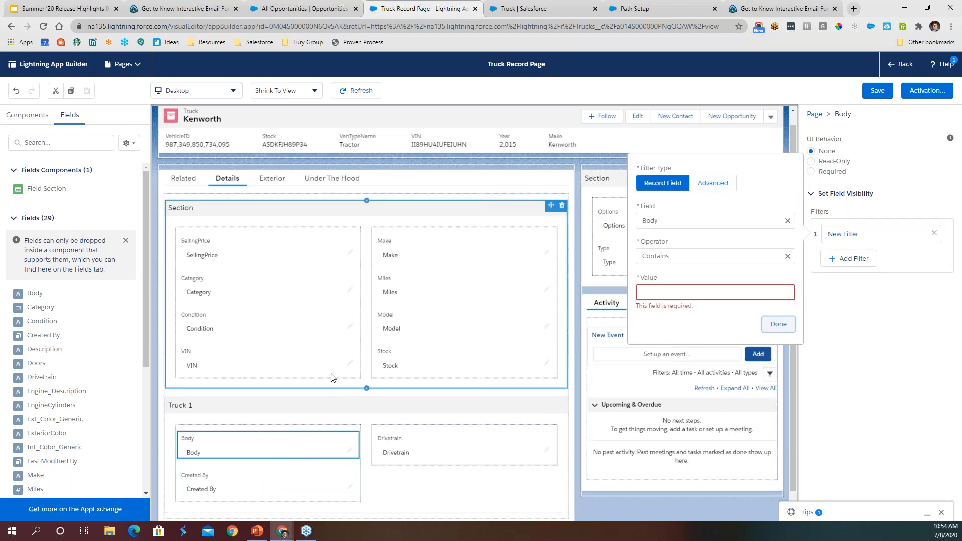
left_click(933, 234)
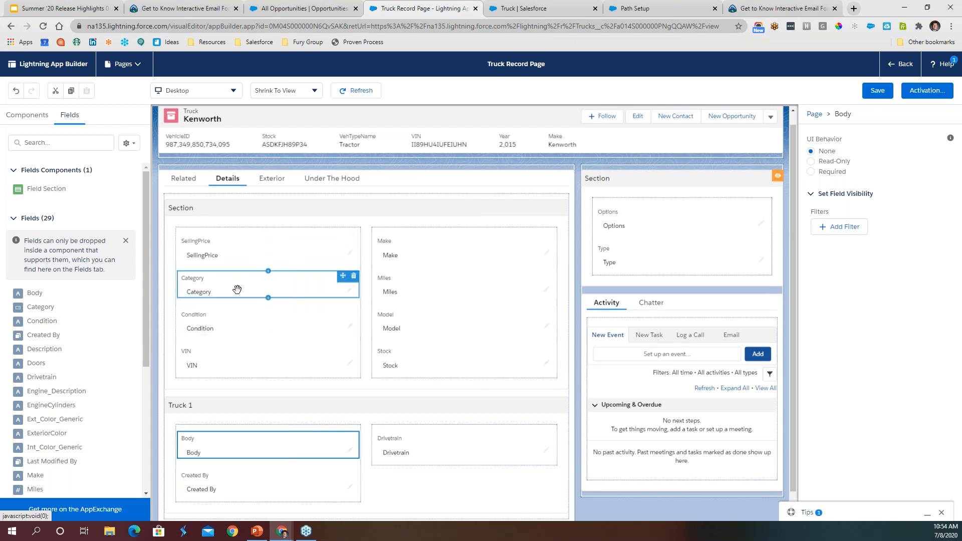
- Add a visibility filter to the Condition field so it shows when Category equals Value1
left_click(329, 326)
left_click(852, 232)
left_click(848, 243)
left_click(841, 231)
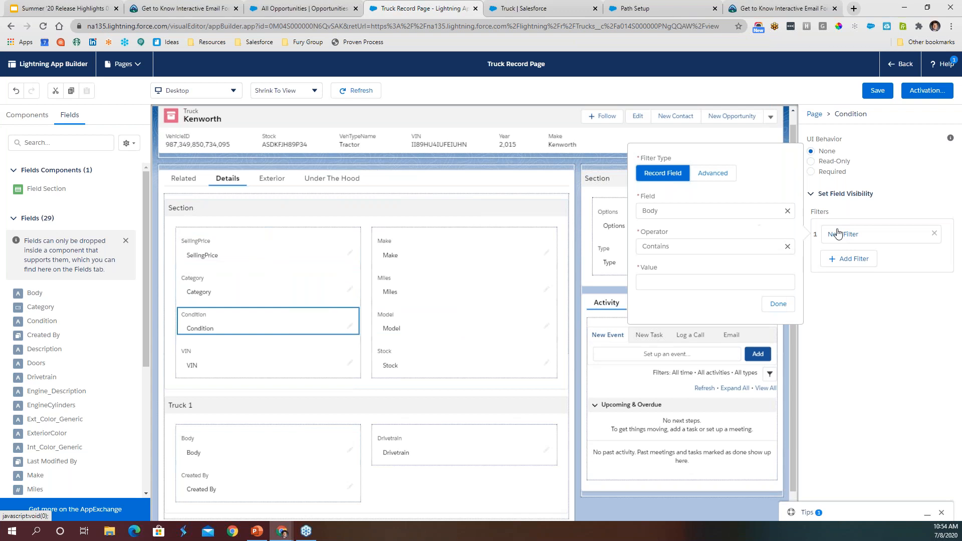
left_click(674, 211)
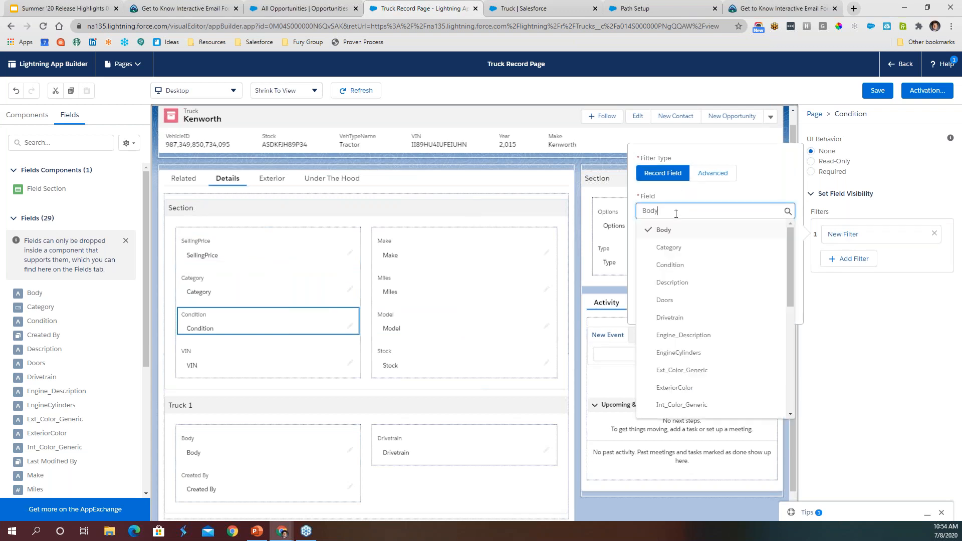
left_click(675, 249)
left_click(675, 284)
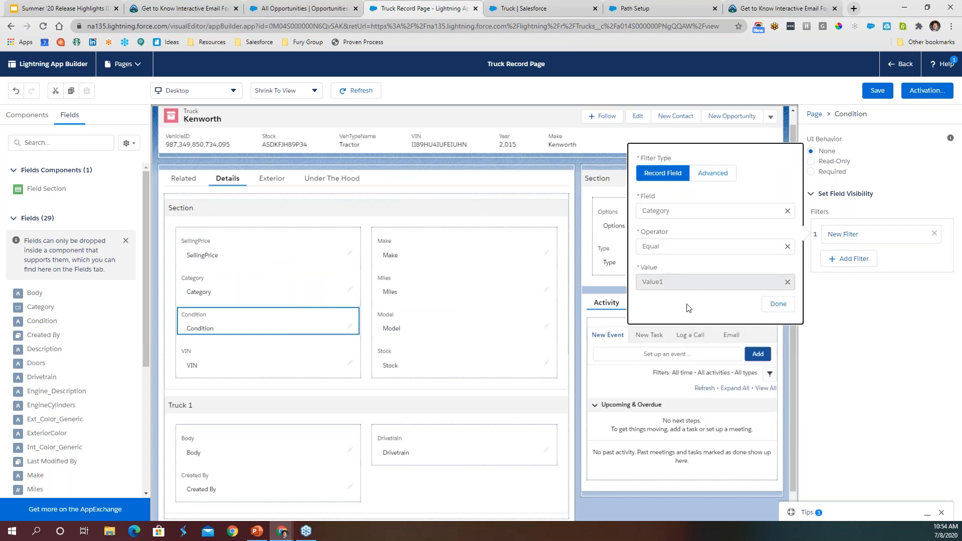
left_click(776, 308)
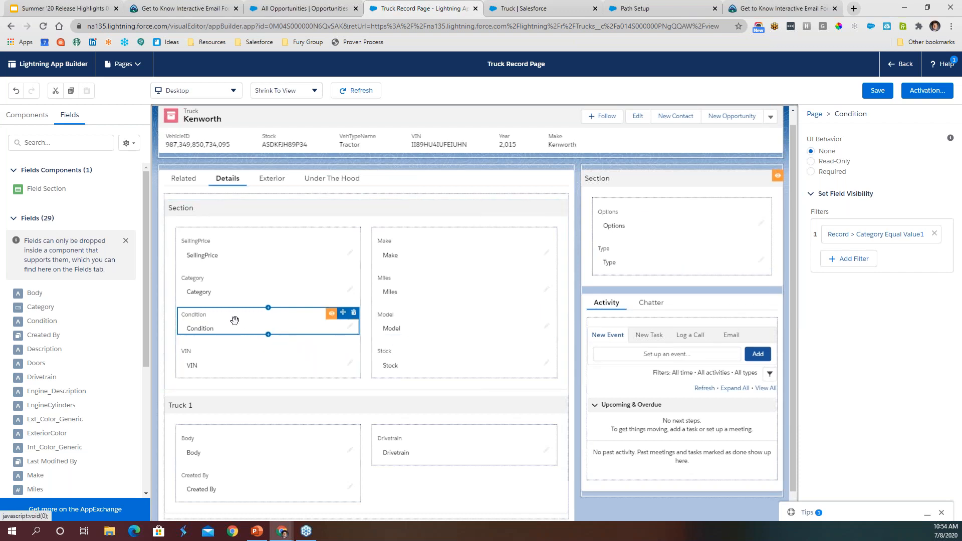
- Add a visibility filter to the VIN field for Condition containing ABC, save the page, and return to the Kenworth record
left_click(223, 359)
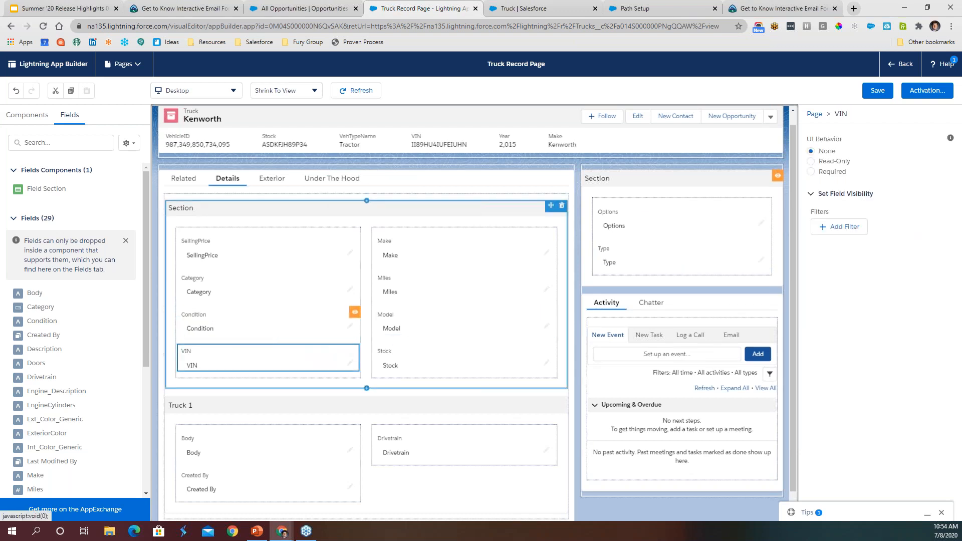
left_click(846, 227)
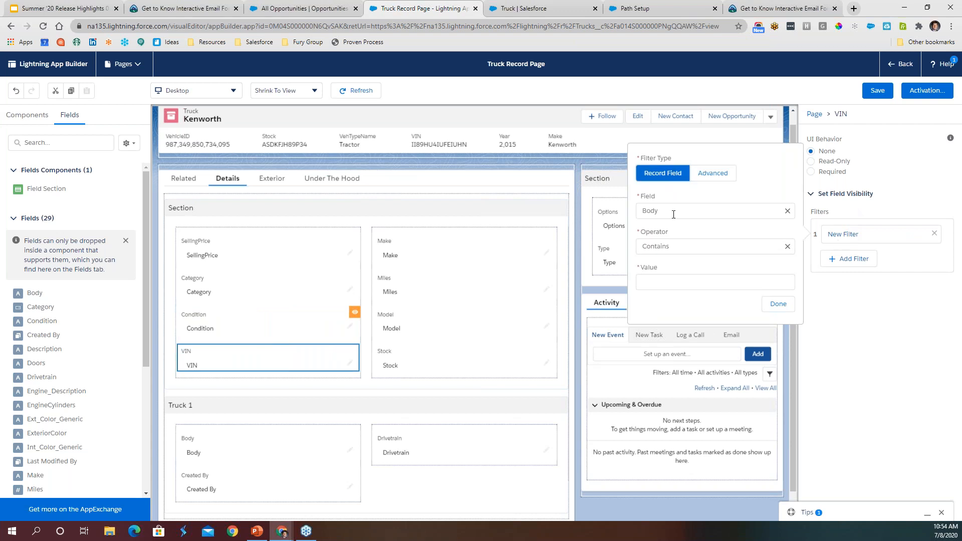
left_click(673, 213)
left_click(672, 264)
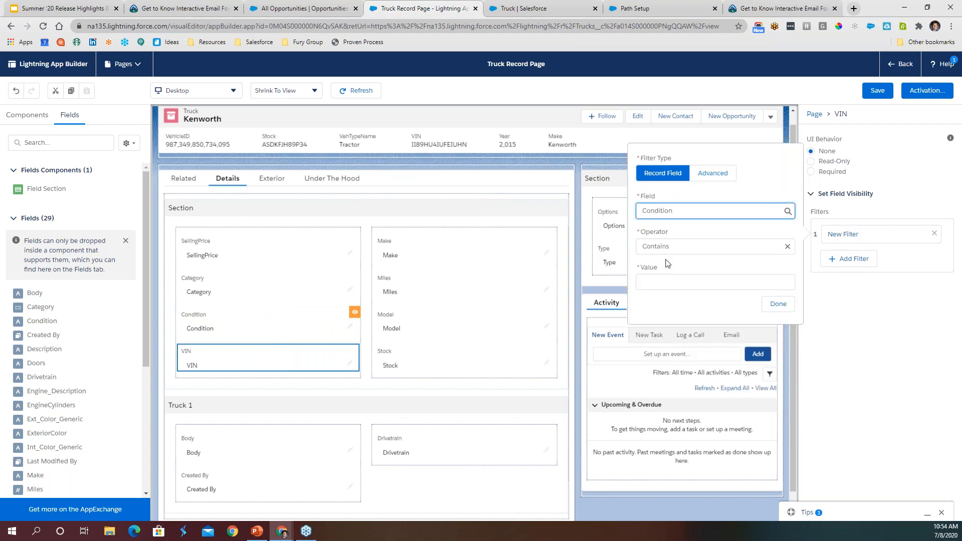
left_click(691, 281)
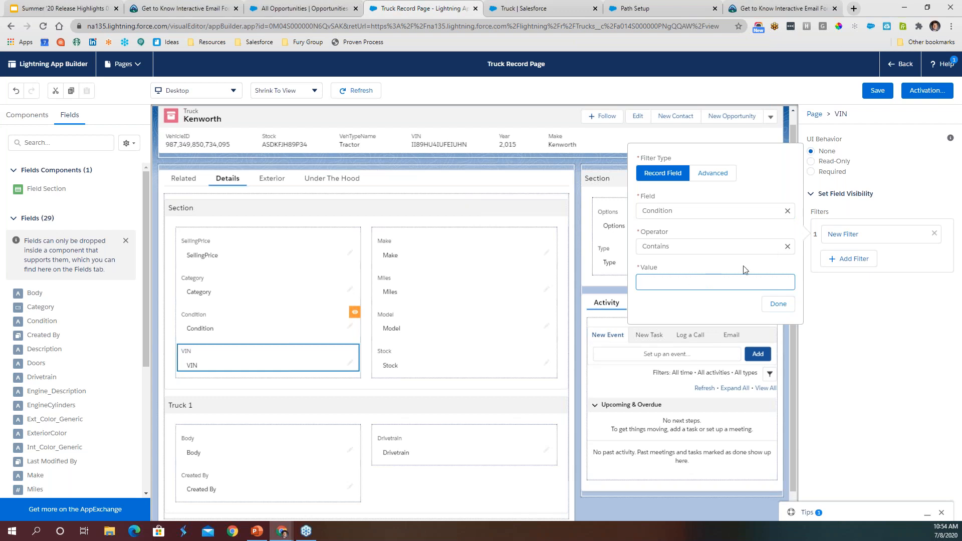
type("ABC")
left_click(778, 304)
left_click(876, 92)
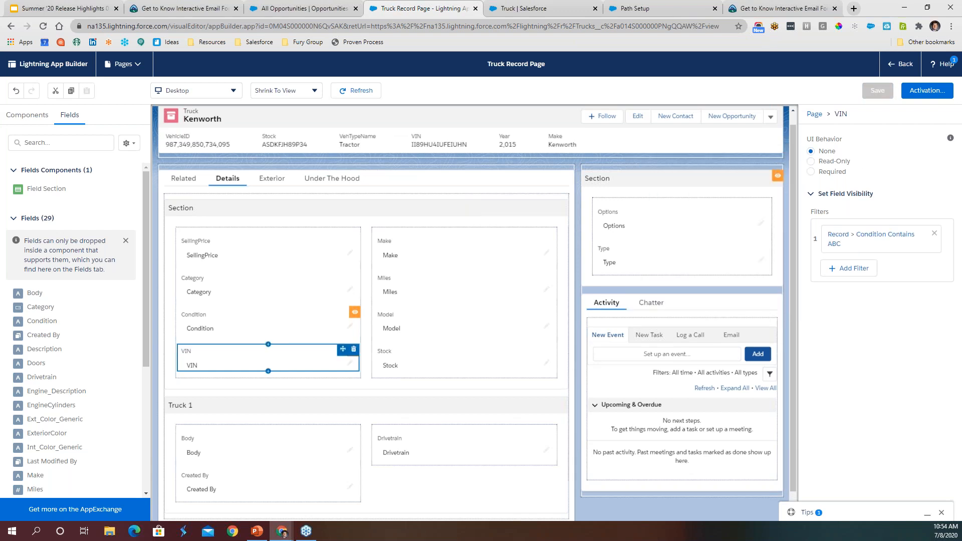
left_click(901, 69)
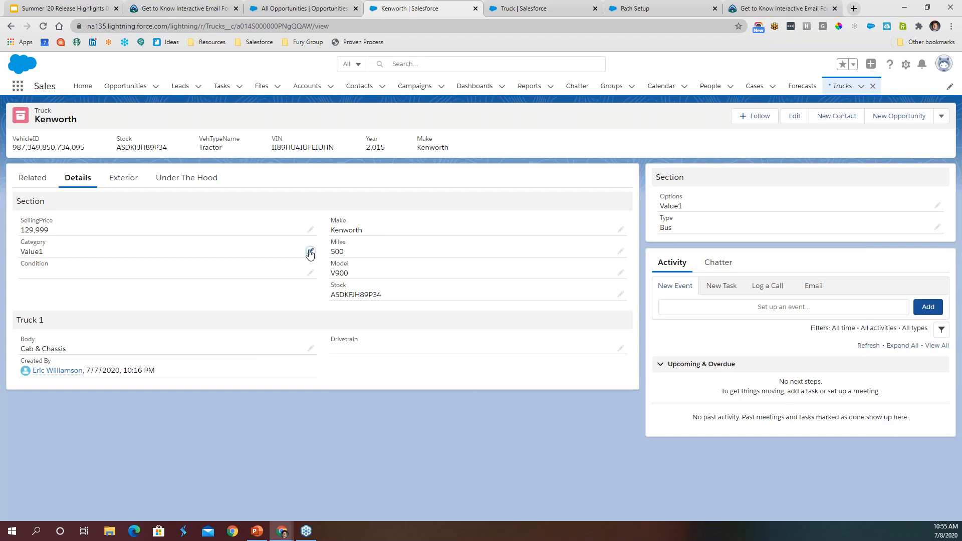
- Set the Kenworth record's Category to --None-- and save the record
left_click(310, 251)
left_click(67, 267)
left_click(68, 287)
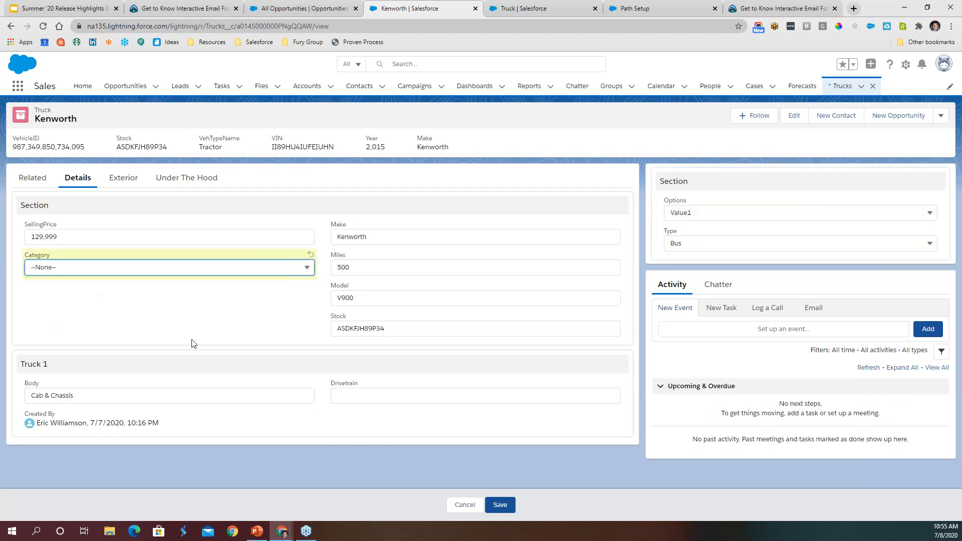
left_click(500, 504)
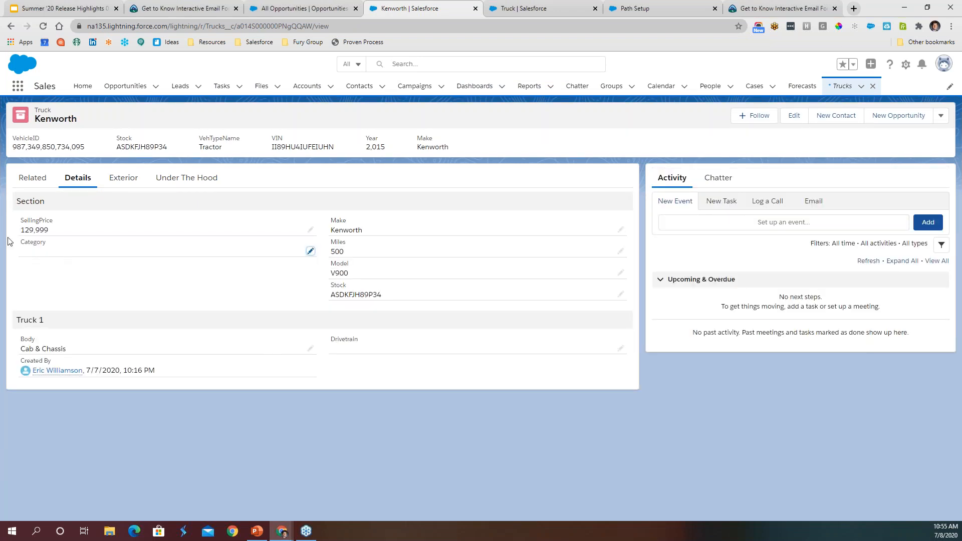
- Set the Kenworth record's Category to Value1 and its Condition to ABC, and save the record
left_click(311, 253)
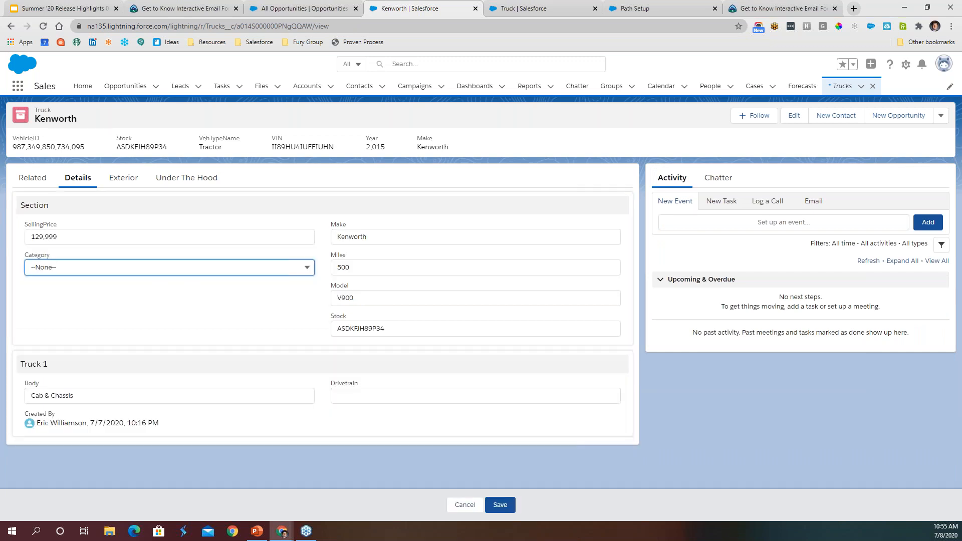
left_click(183, 267)
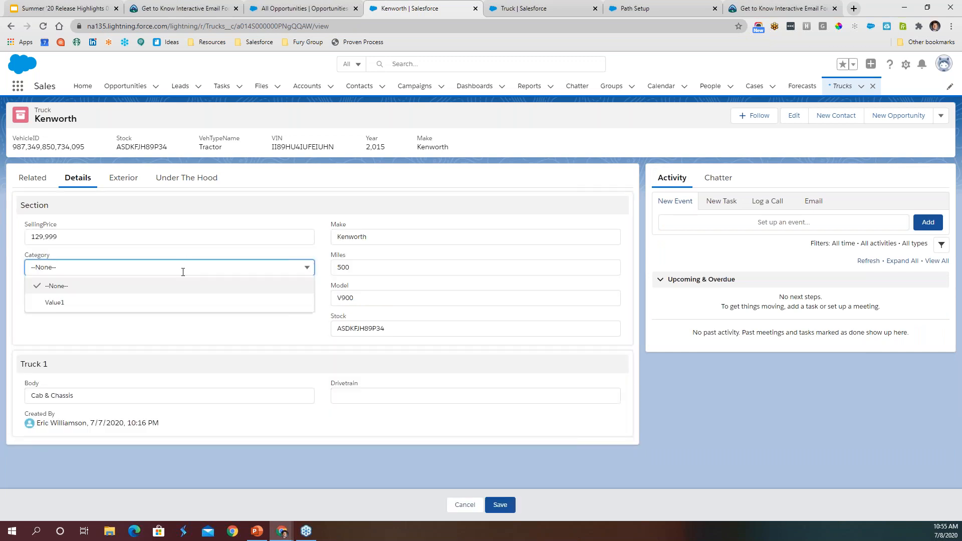
left_click(63, 302)
left_click(60, 299)
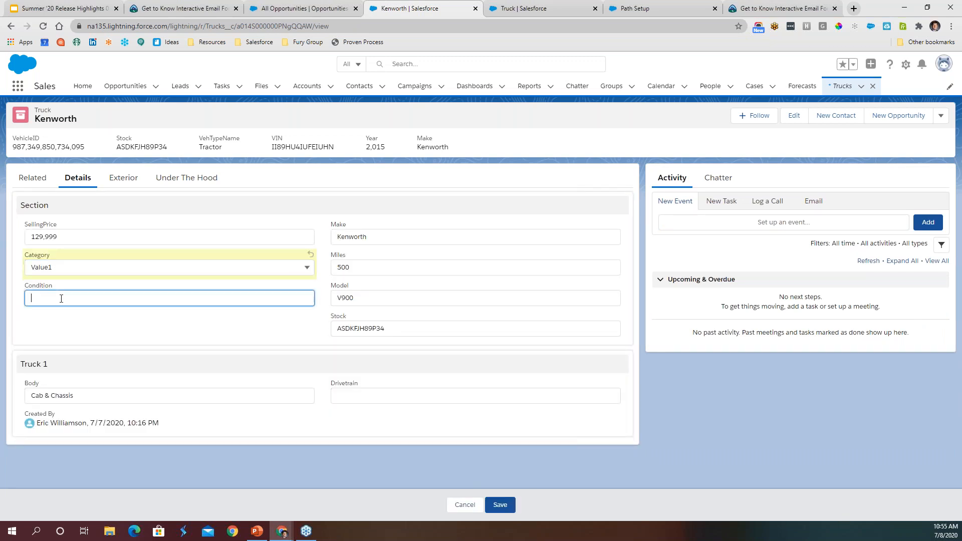
type("ABC")
left_click(234, 349)
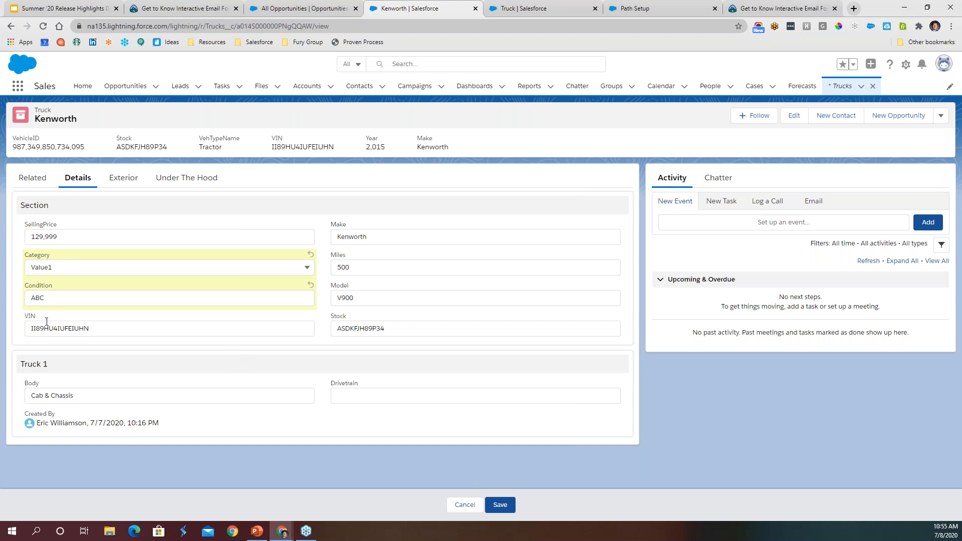
left_click(100, 328)
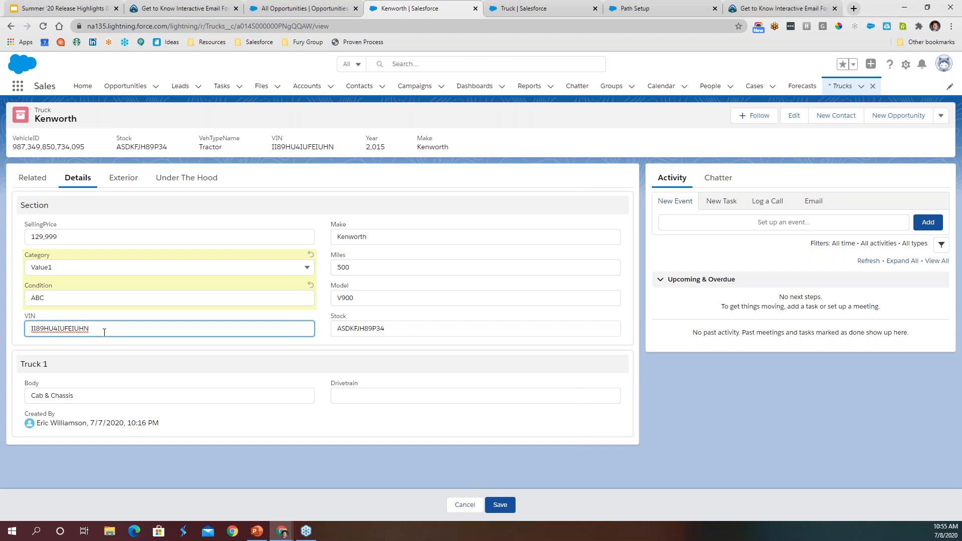
left_click(324, 352)
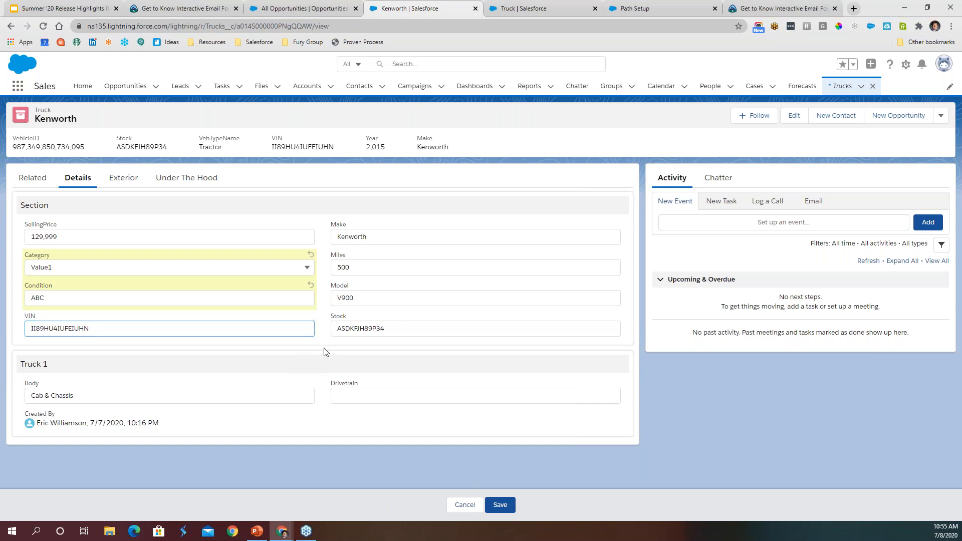
left_click(501, 506)
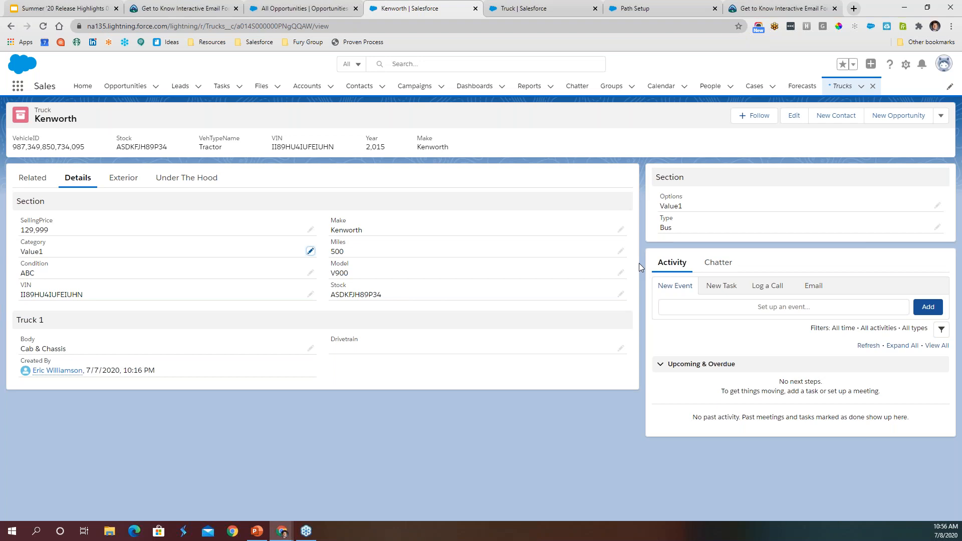
- Switch to the open Path Setup wizard, go back to its first stage, and exit to Setup
left_click(63, 8)
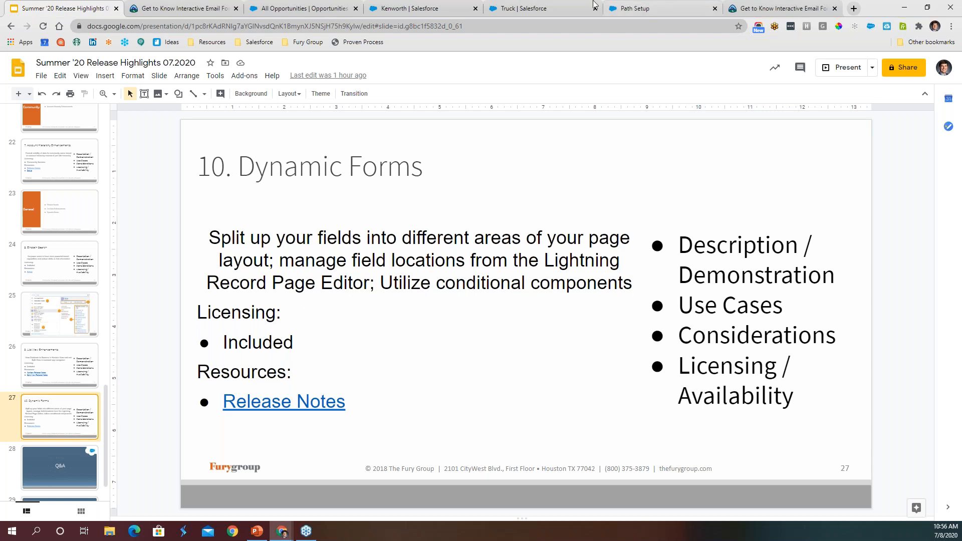
left_click(558, 8)
left_click(646, 8)
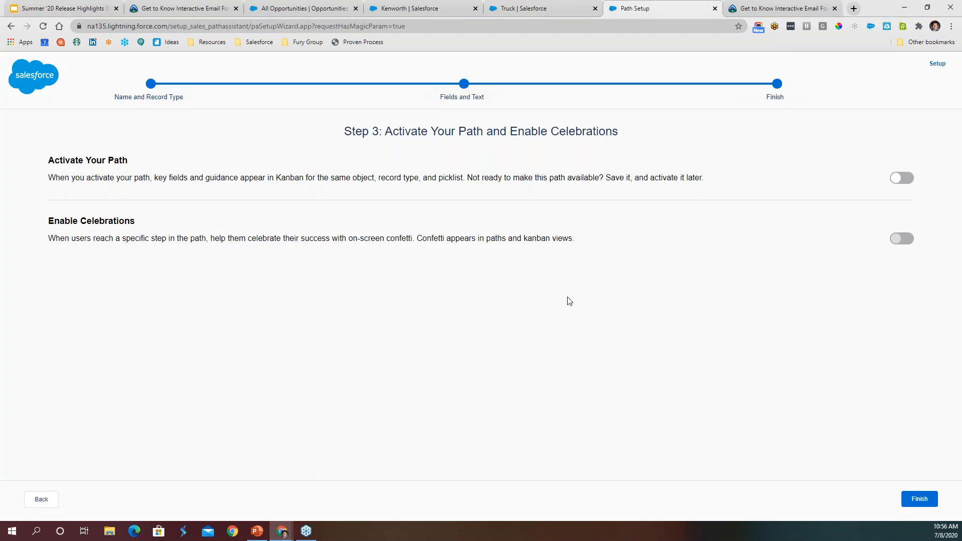
left_click(47, 502)
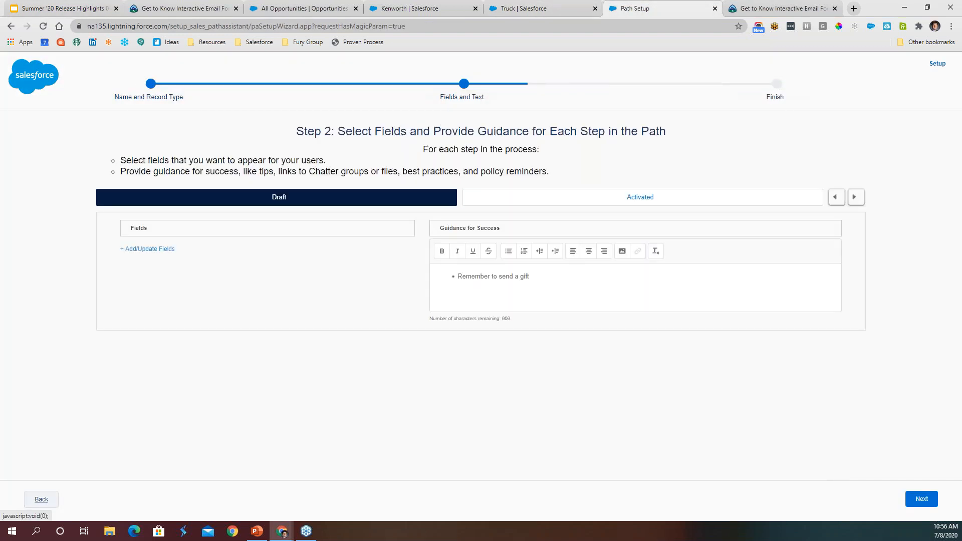
left_click(42, 500)
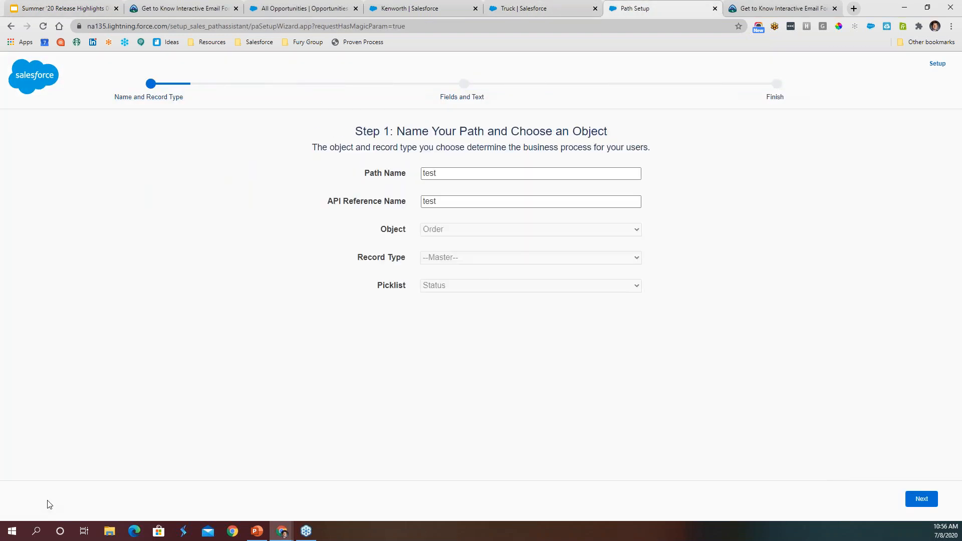
left_click(936, 64)
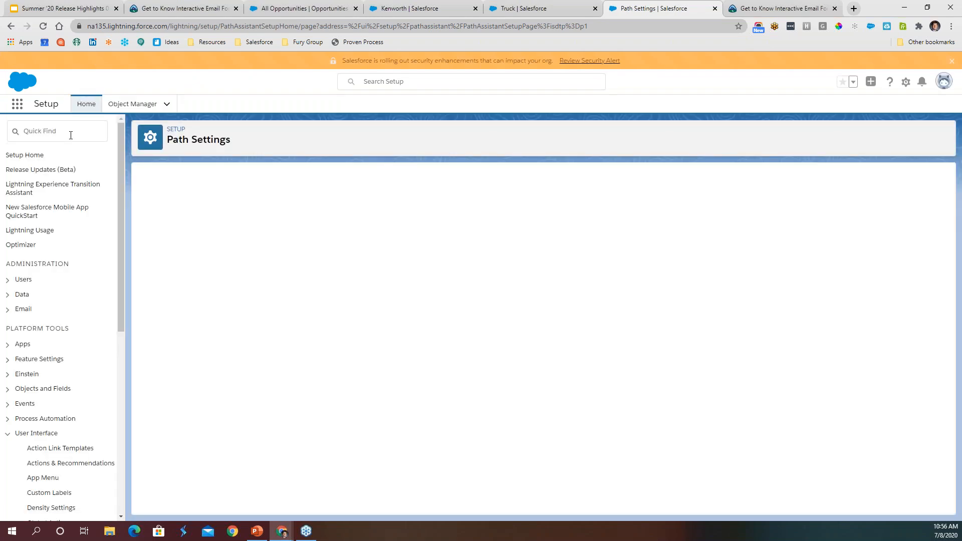
- Search Setup for "record" and open Record Page Settings
left_click(71, 136)
type("re")
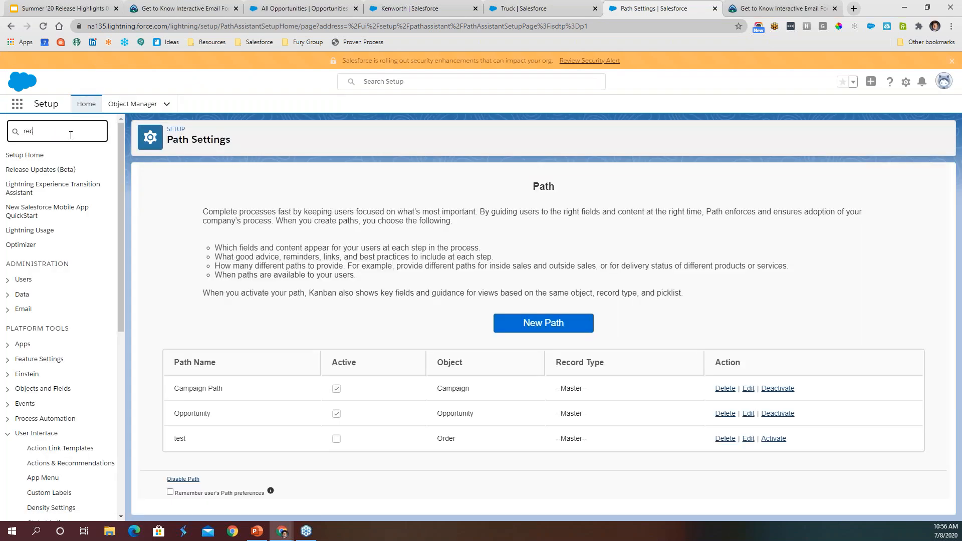
type("crdrd")
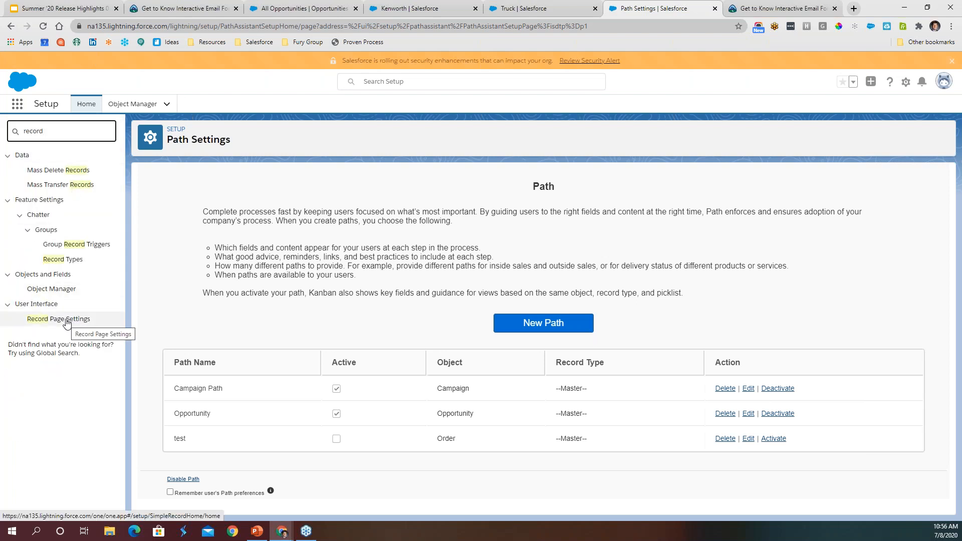
left_click(65, 325)
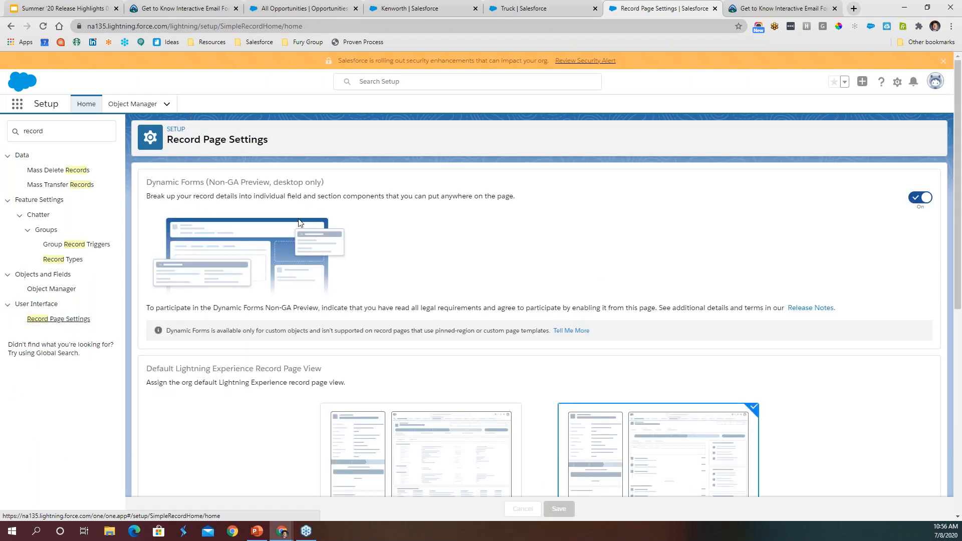
- Examine the Dynamic Forms preview and desktop-only notice, along with the default record page view options below it
left_click_drag(227, 184, 380, 188)
left_click(380, 188)
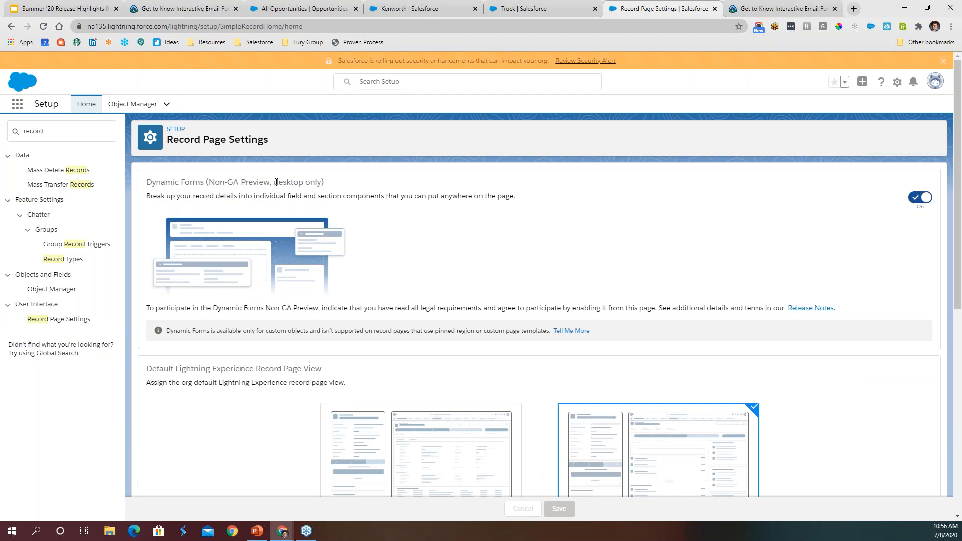
left_click_drag(274, 181, 321, 182)
left_click(325, 185)
scroll(804, 277, "down", 5)
scroll(808, 305, "down", 3)
scroll(807, 302, "up", 8)
- Go to Setup Home and switch to the Summer '20 Release Highlights presentation in Google Slides to view the Dynamic Forms slide
left_click(89, 104)
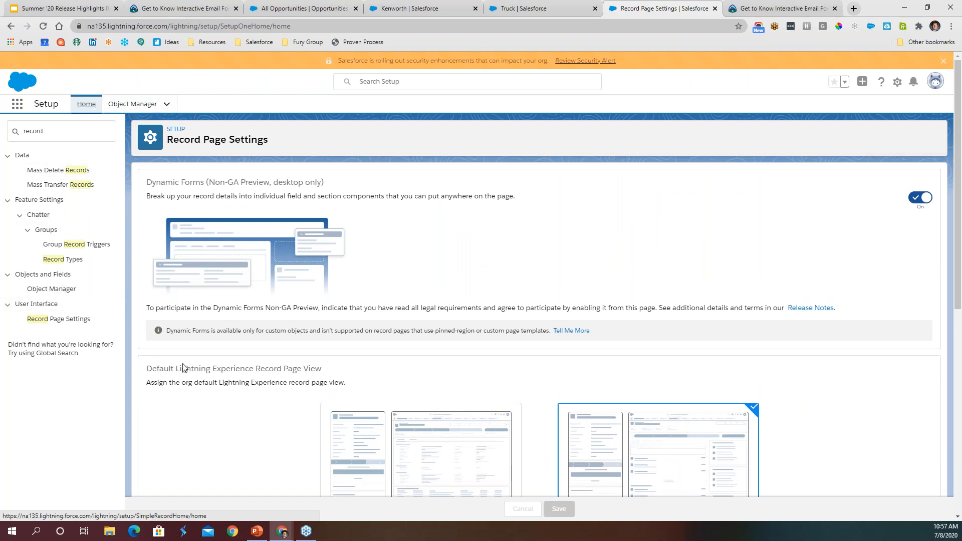
left_click(41, 7)
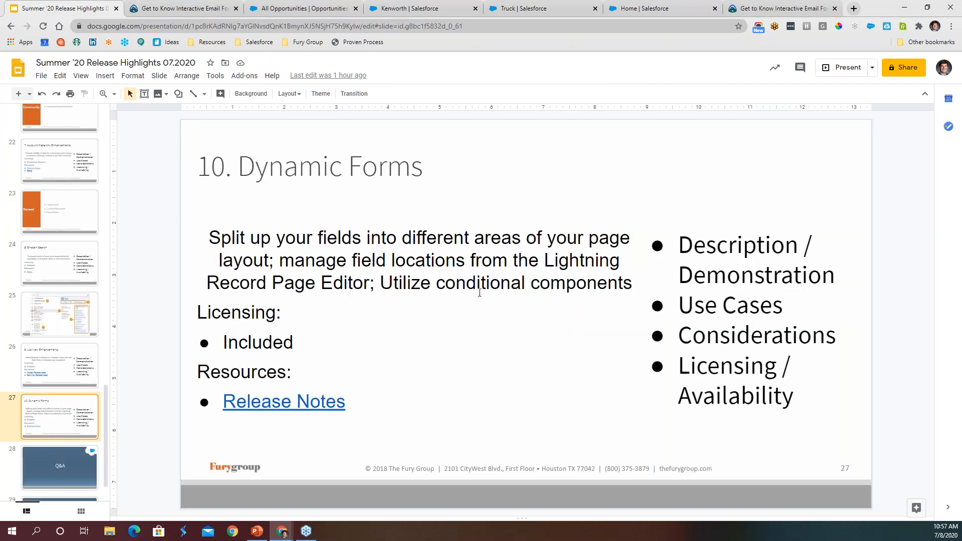
scroll(71, 332, "down", 1)
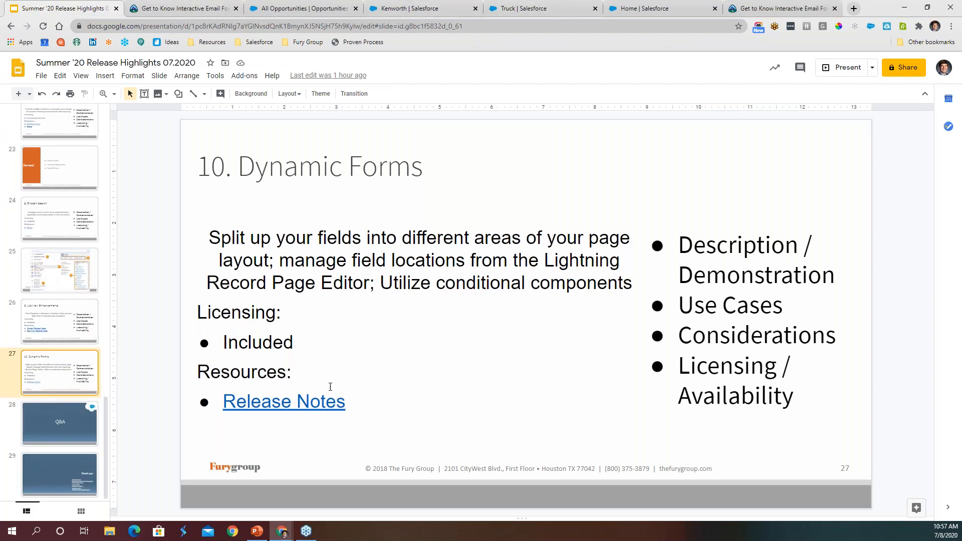
- Open the Release Notes link on the Dynamic Forms slide and view the list of selectable Salesforce release versions
left_click(310, 415)
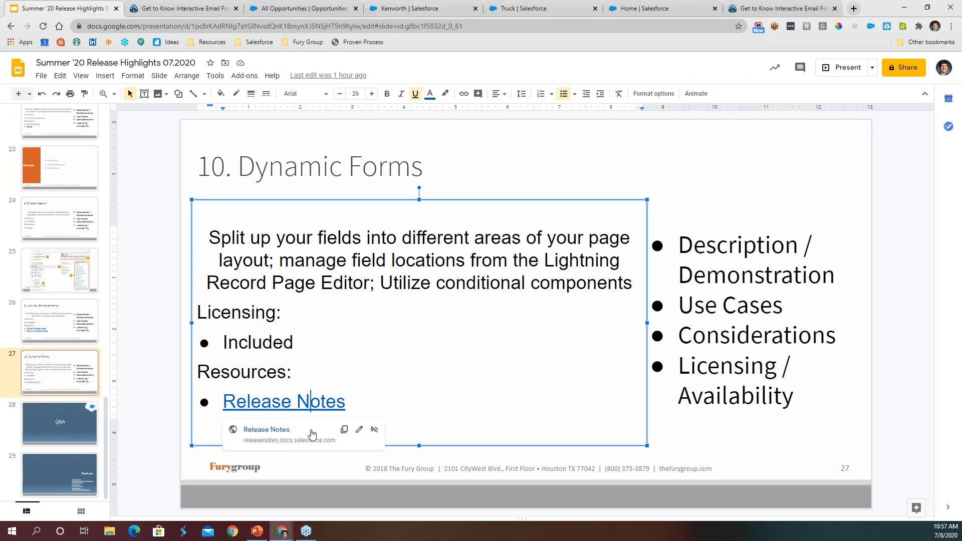
left_click(278, 433)
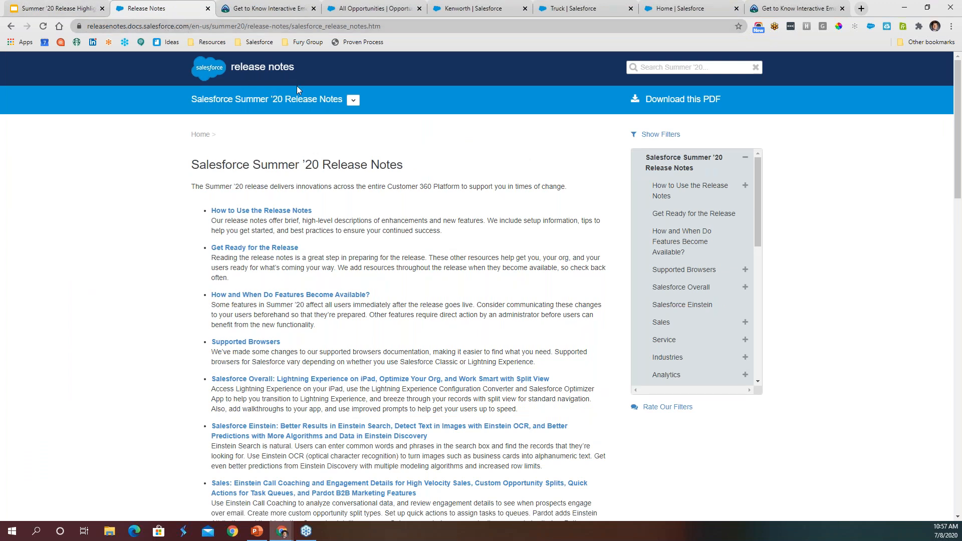
left_click_drag(191, 99, 341, 99)
left_click(353, 100)
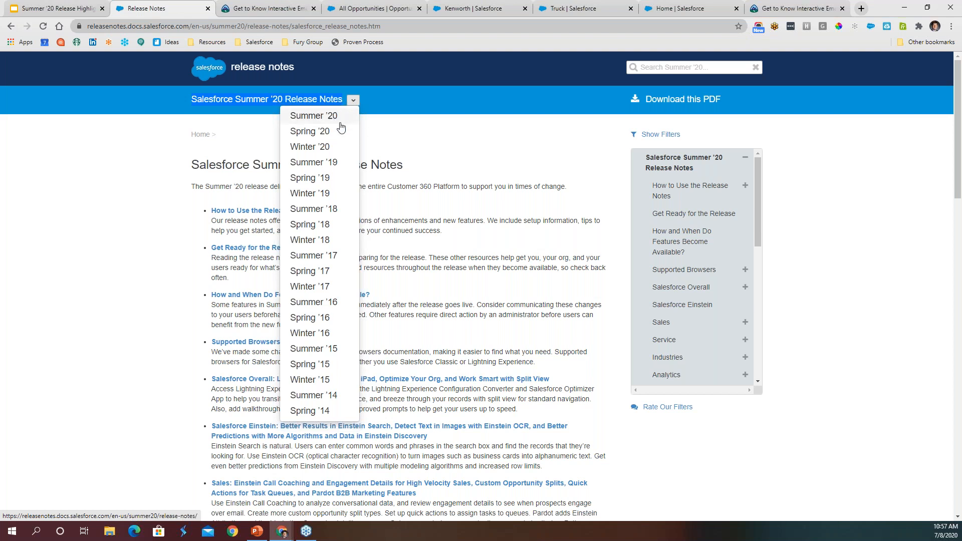
left_click(426, 145)
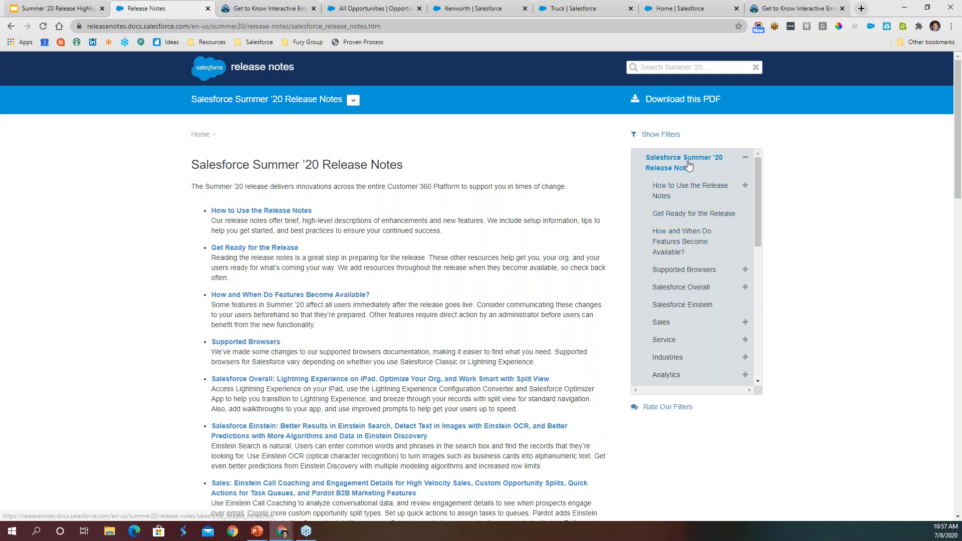
- Browse the Summer '20 release notes table of contents and open the Mobile section
scroll(722, 277, "down", 5)
scroll(689, 210, "up", 4)
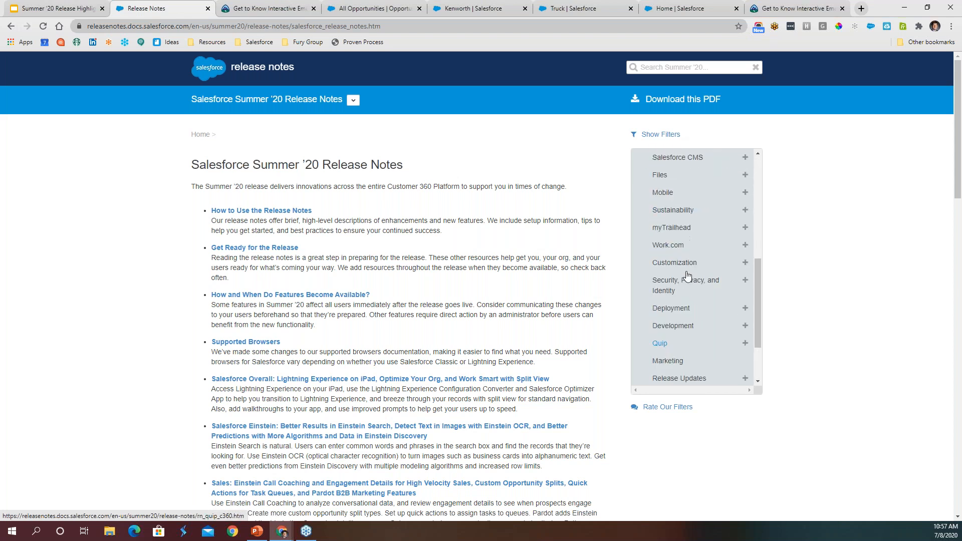
scroll(674, 338, "up", 2)
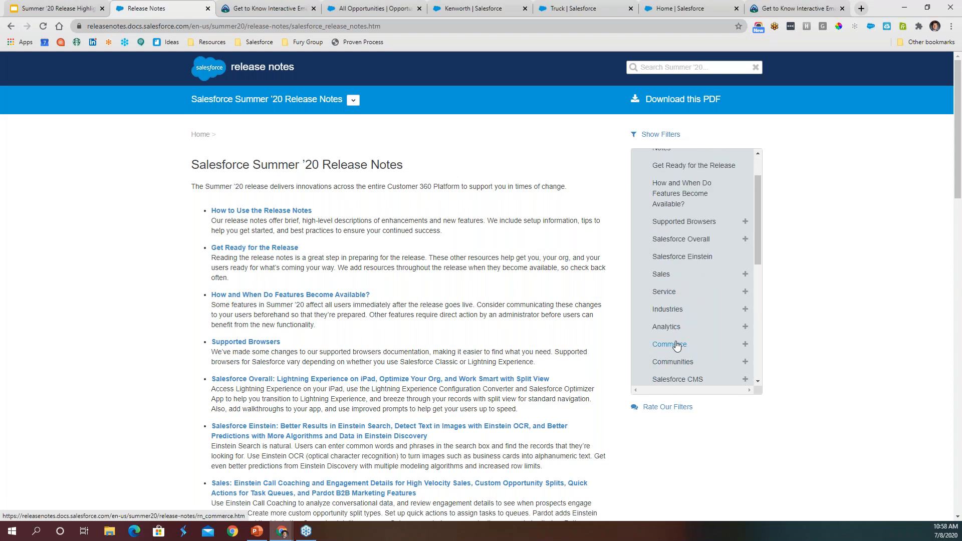
scroll(664, 299, "down", 2)
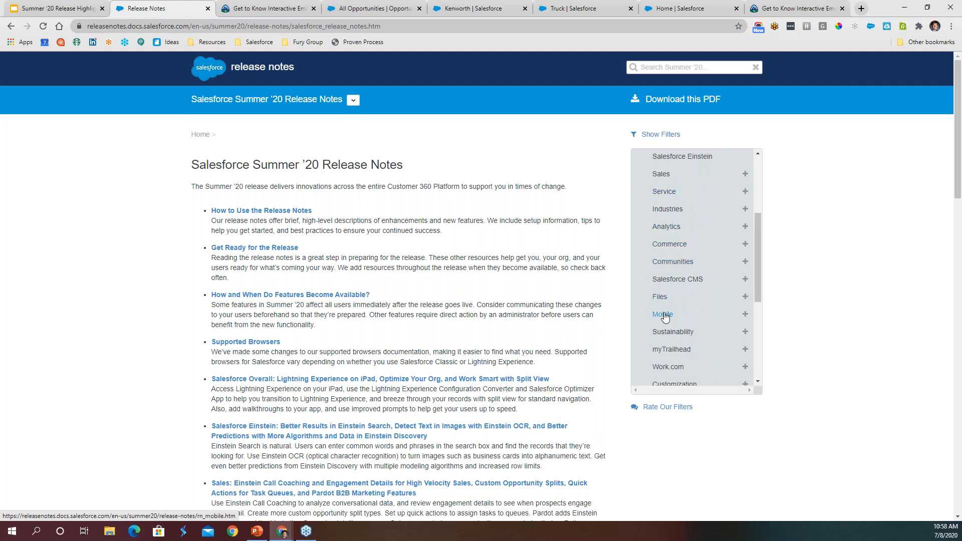
left_click(663, 315)
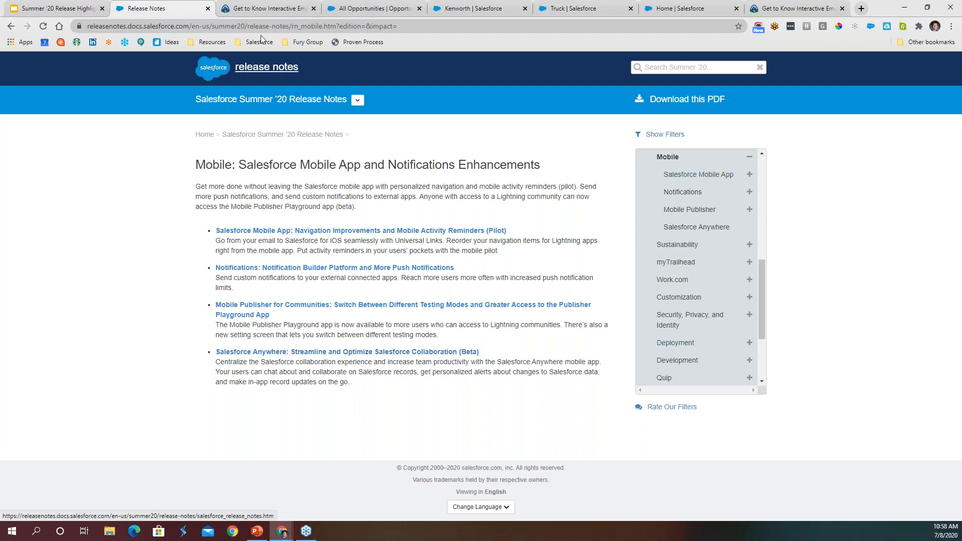
- Switch back to the Google Slides presentation and show the Q&A slide full screen before returning to the editor
left_click(55, 9)
left_click(54, 428)
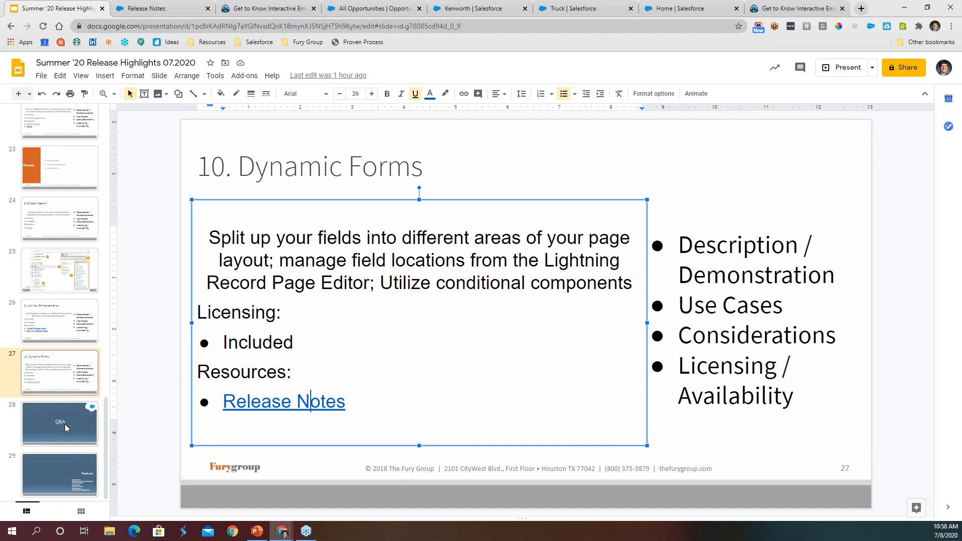
left_click(843, 68)
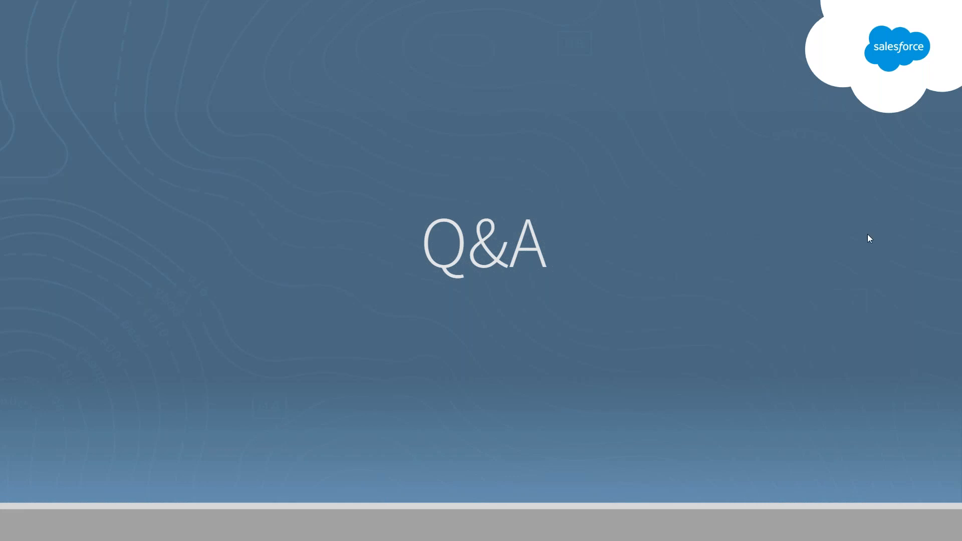
key("Escape")
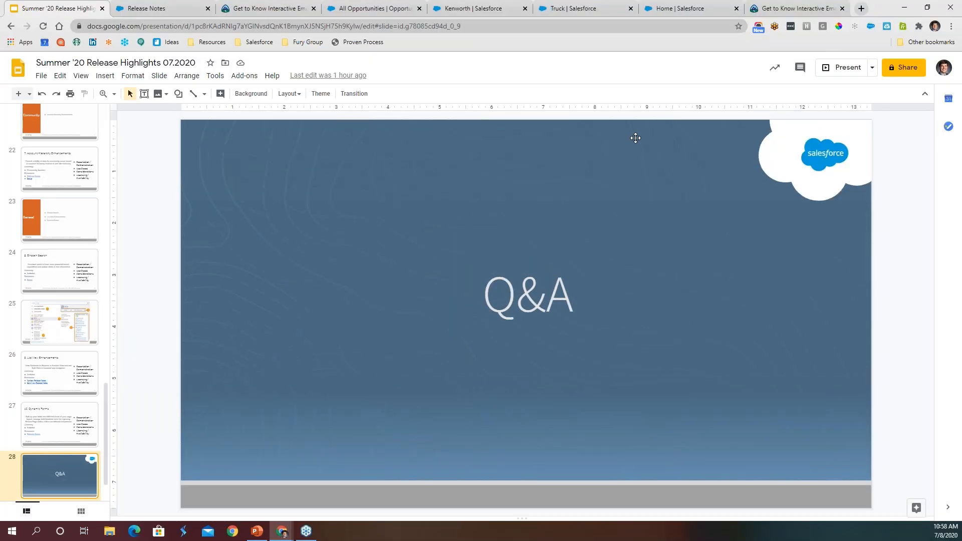
- Search Google for "lightning for outlook" in a new browser tab
left_click(861, 9)
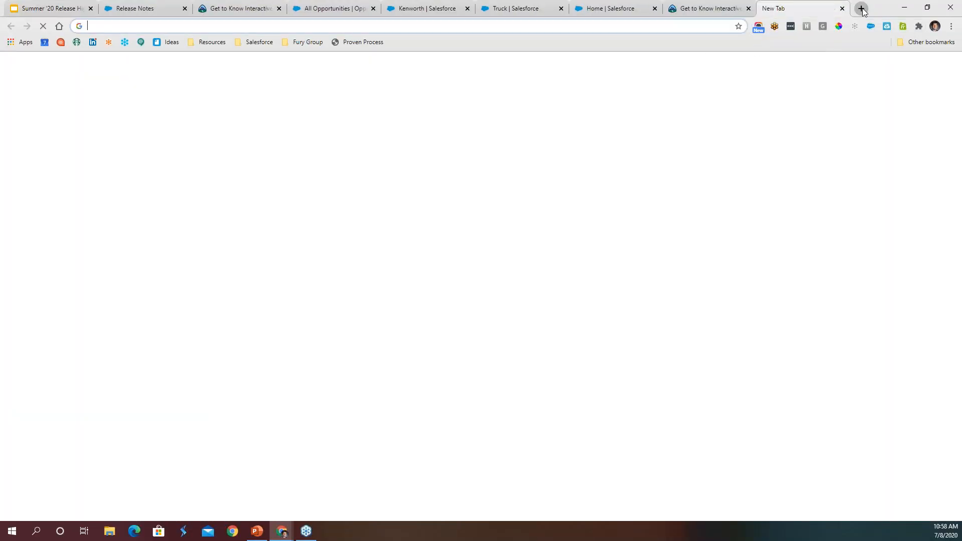
type("lightni")
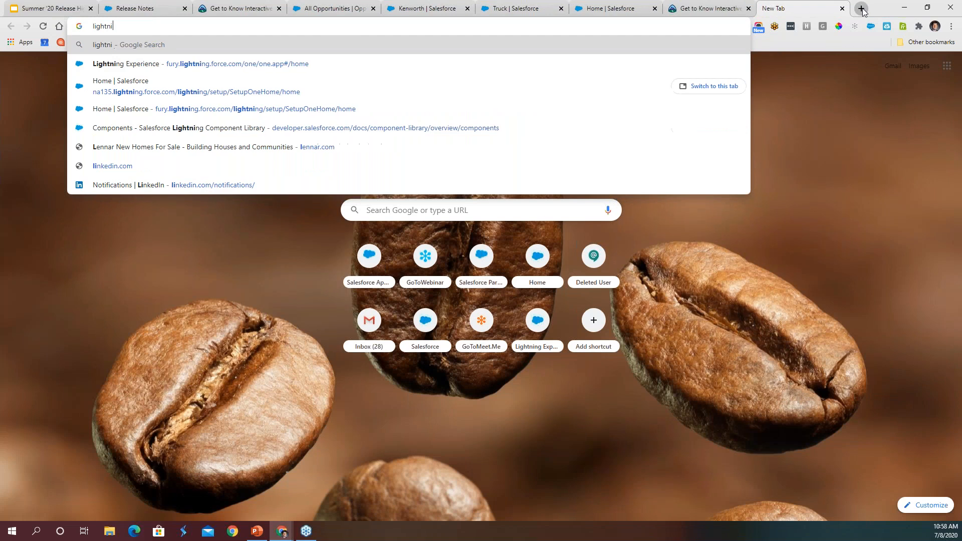
type("ng for outlook")
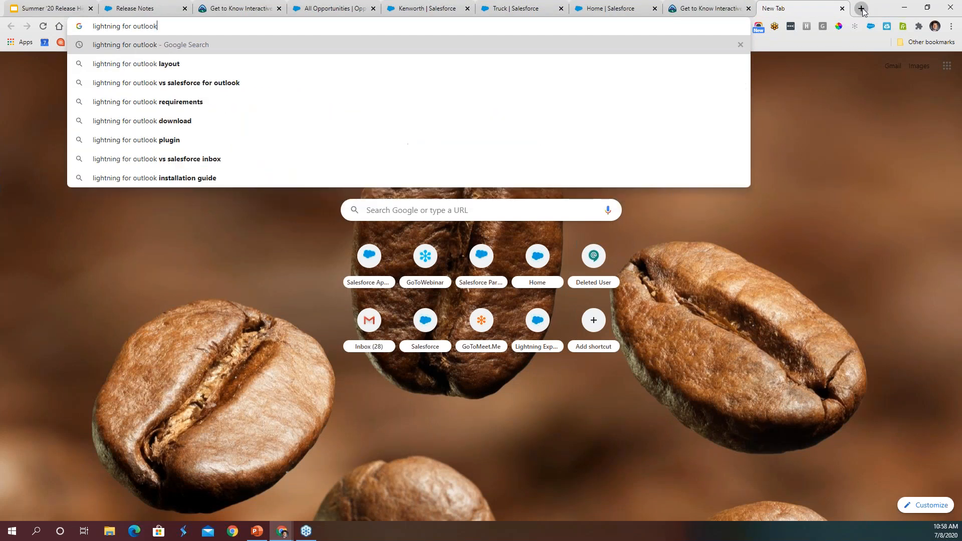
key("Return")
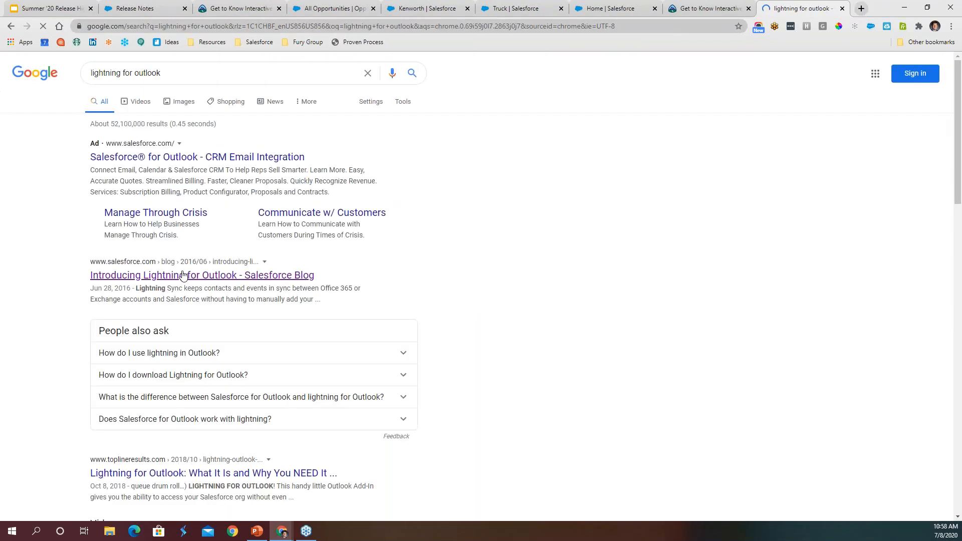
- Look through the Lightning for Outlook results, trying the Salesforce Blog introduction, and return to the Q&A slide in Google Slides
left_click(183, 276)
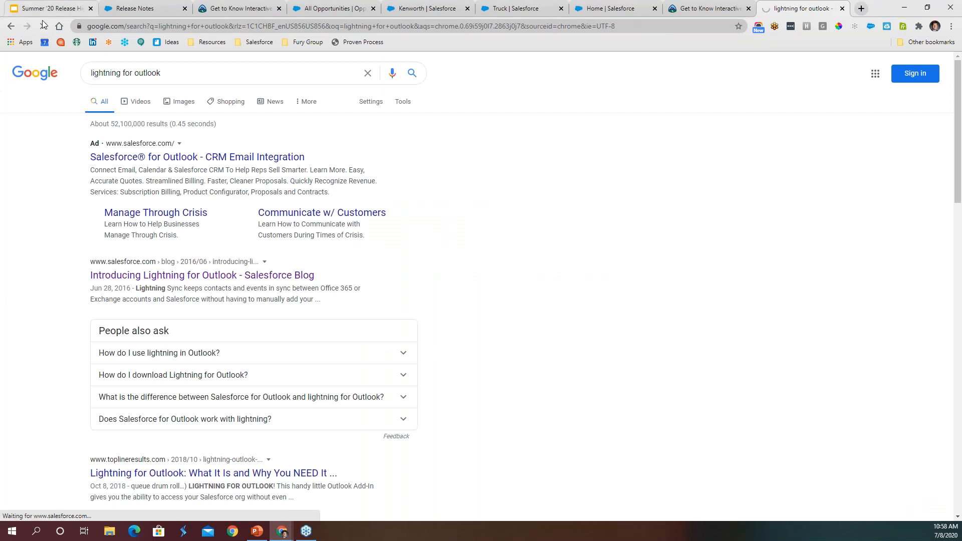
left_click(11, 25)
scroll(423, 322, "down", 4)
scroll(355, 294, "up", 5)
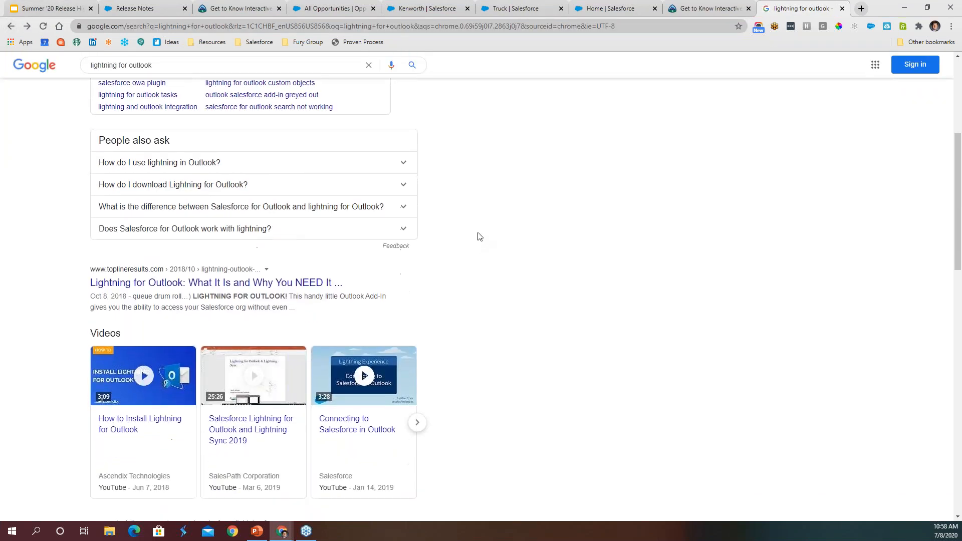
scroll(240, 165, "down", 9)
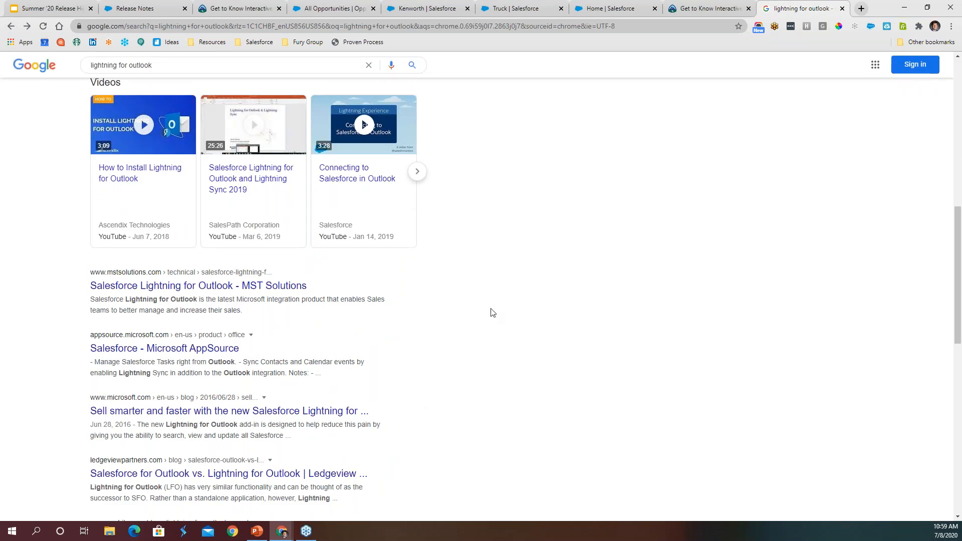
scroll(234, 92, "up", 7)
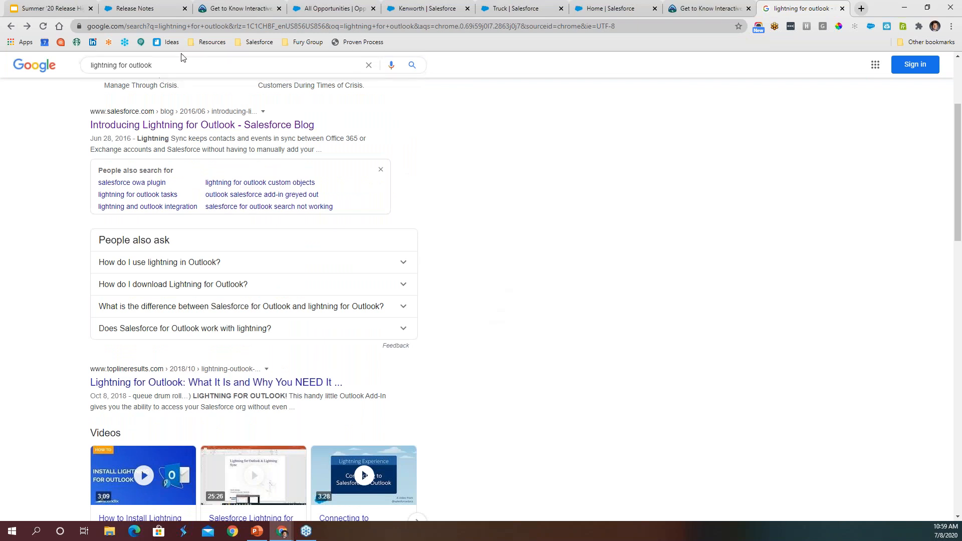
scroll(136, 88, "up", 3)
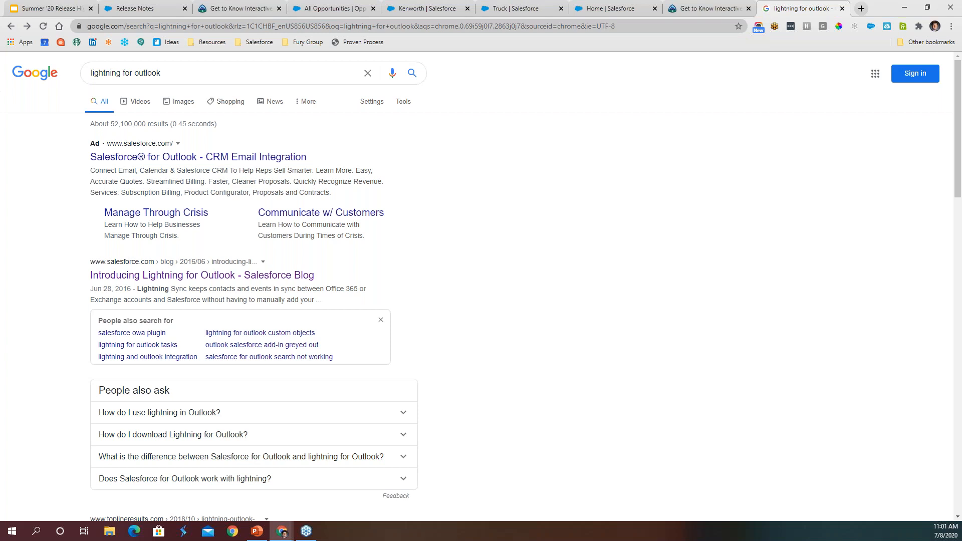
left_click(75, 8)
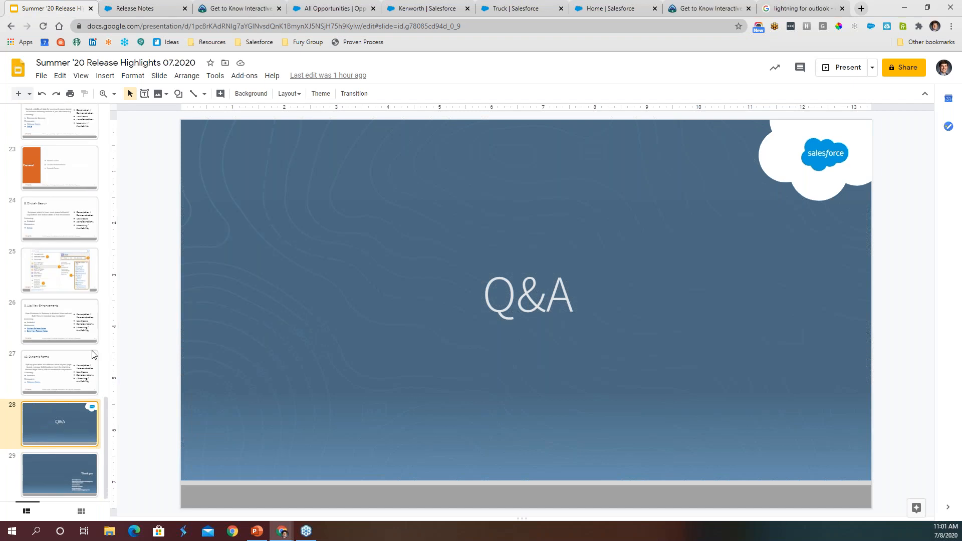
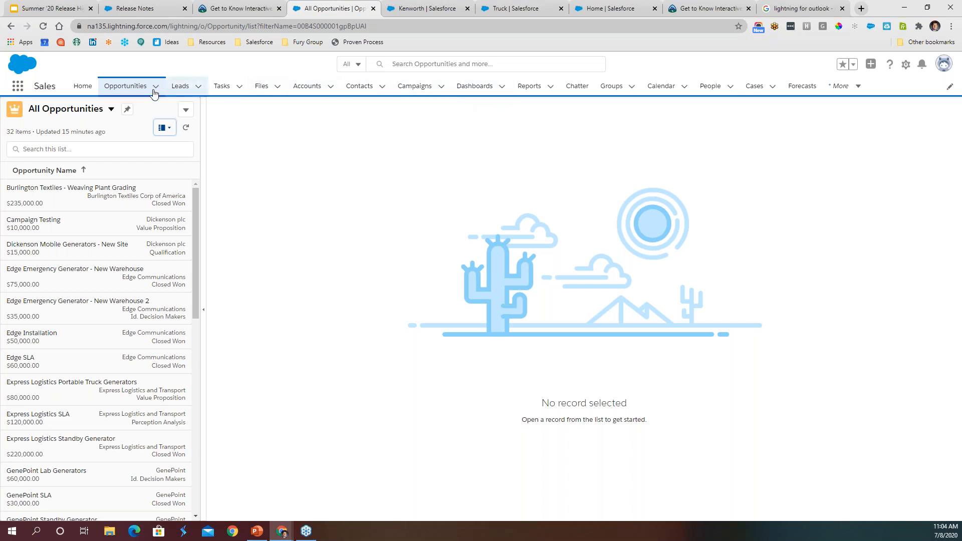
- Display the All Opportunities list as a table instead of the split view
left_click(169, 130)
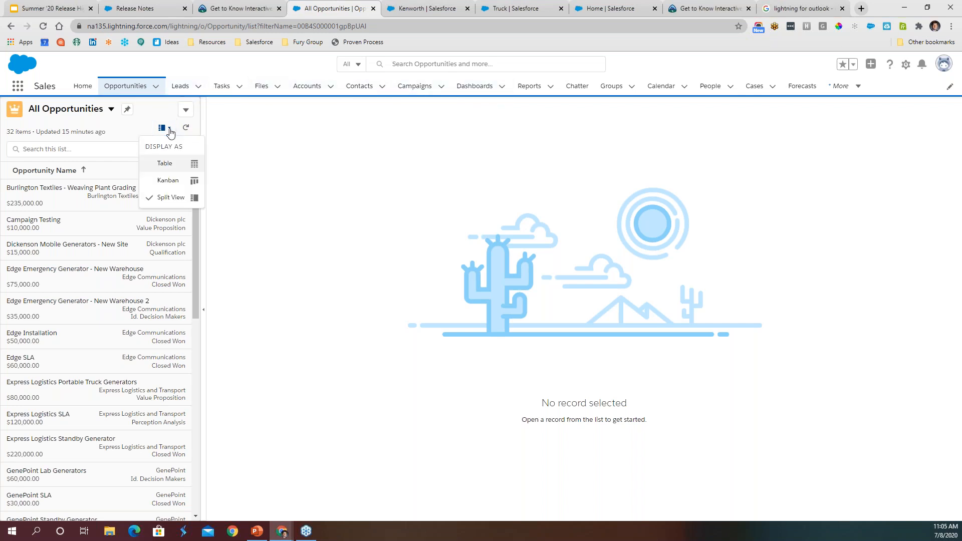
left_click(174, 167)
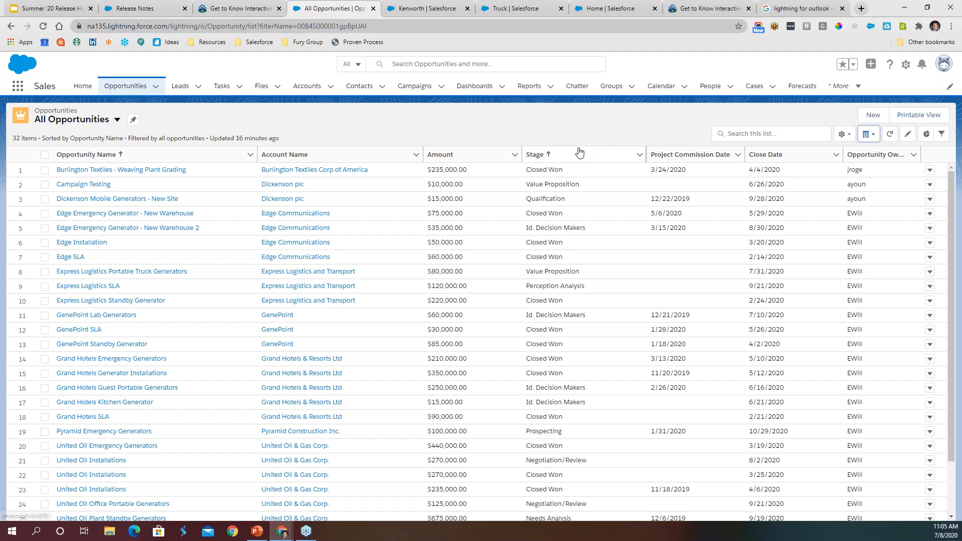
- Open the recent report Accounts with no Activity L60D and look through its chart and account rows
left_click(535, 90)
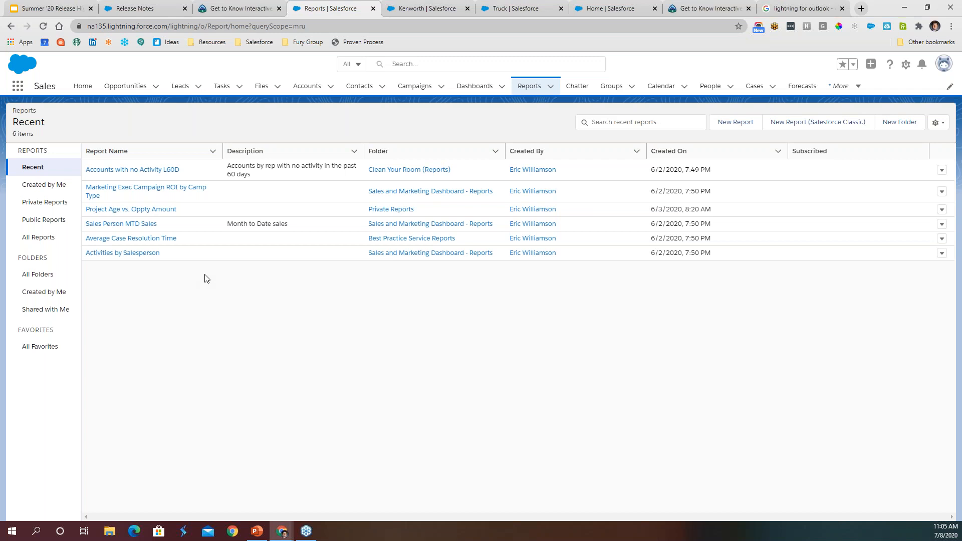
left_click(150, 170)
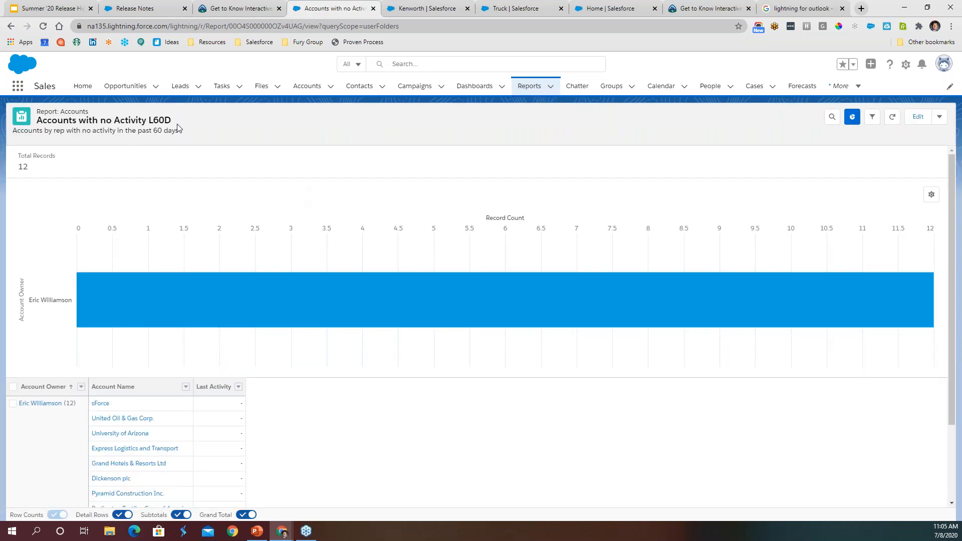
scroll(345, 432, "down", 2)
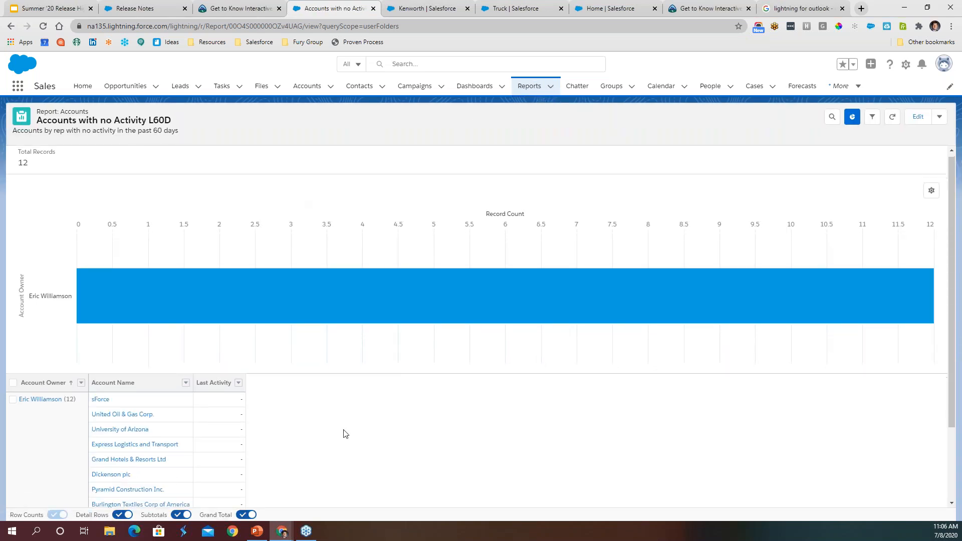
scroll(344, 432, "up", 2)
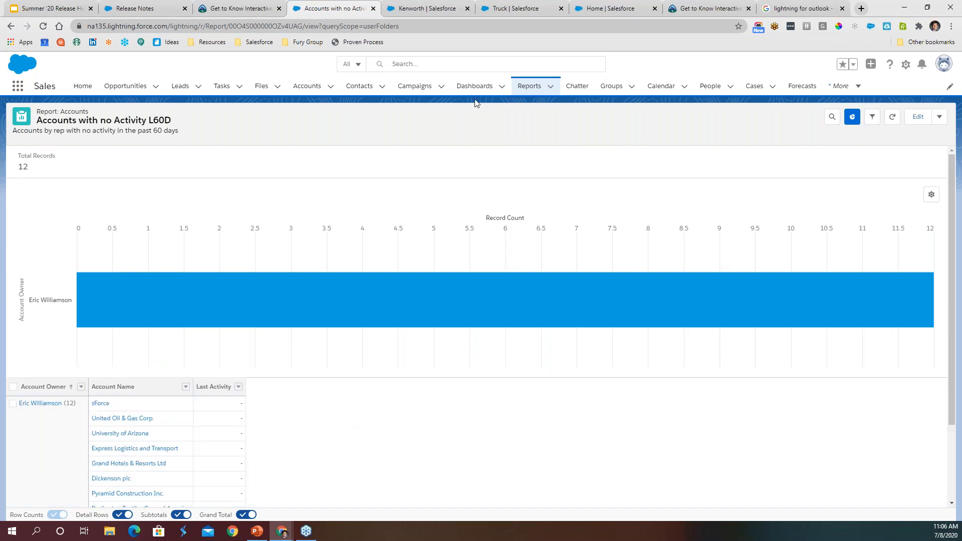
- Open the Clean Your Room dashboard and refresh its data
left_click(484, 88)
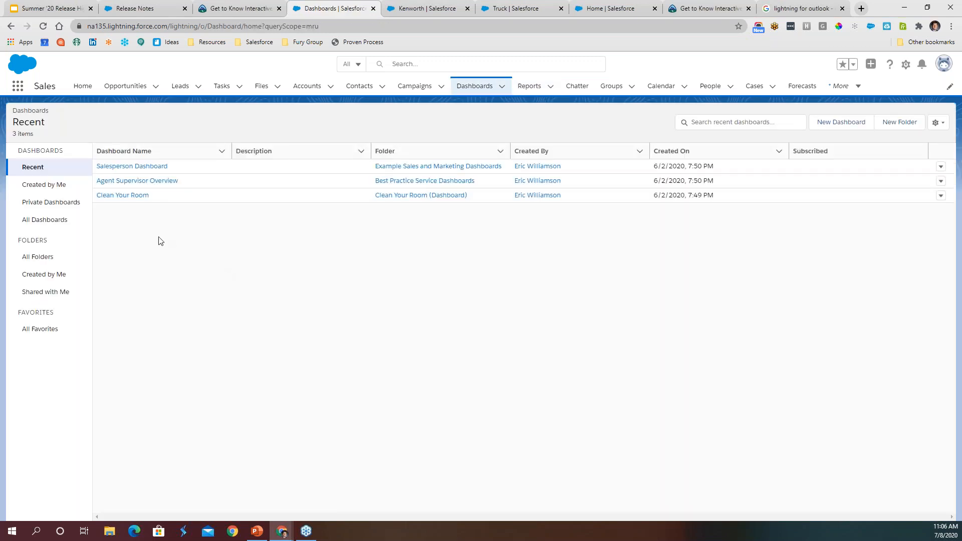
left_click(126, 198)
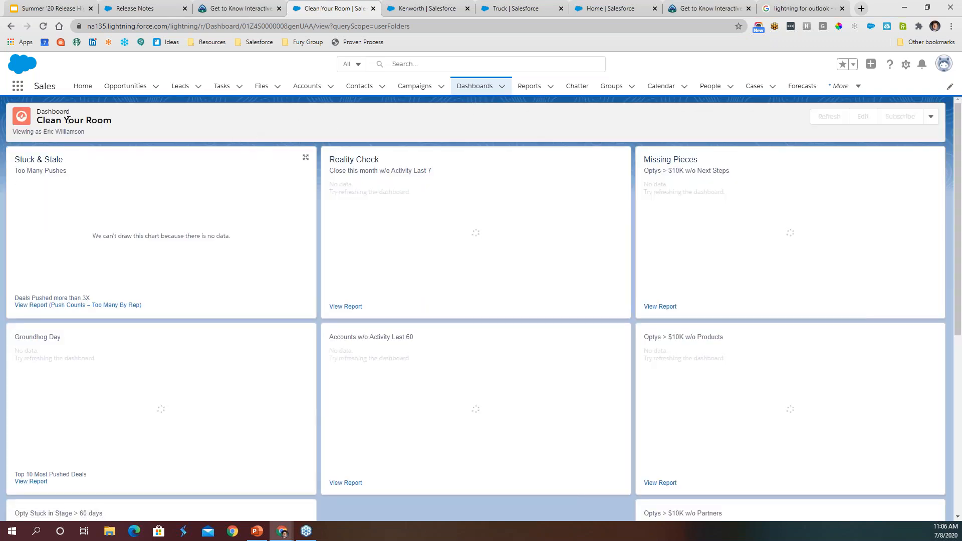
left_click(818, 118)
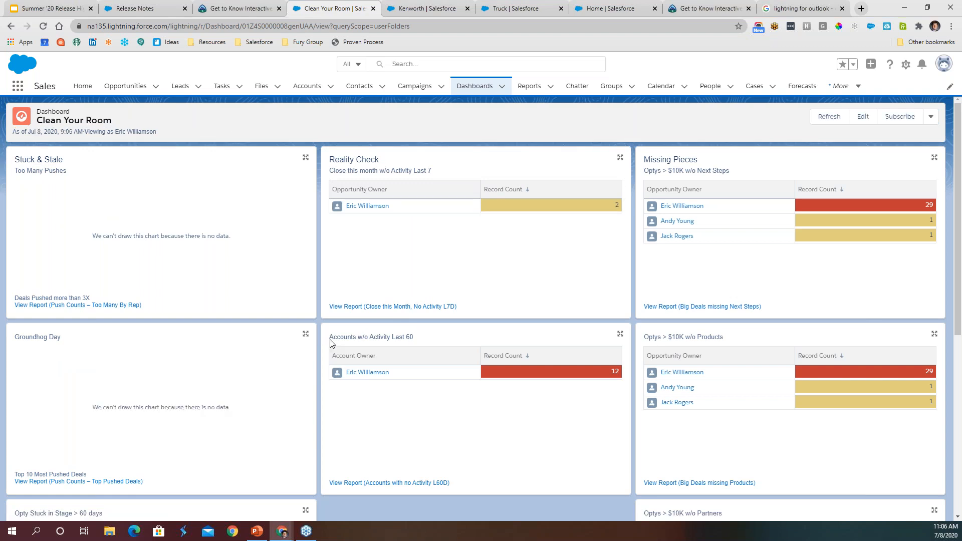
- Look over the Clean Your Room dashboard components and open the Close this Month, No Activity L7D report from Reality Check
left_click_drag(331, 340, 398, 374)
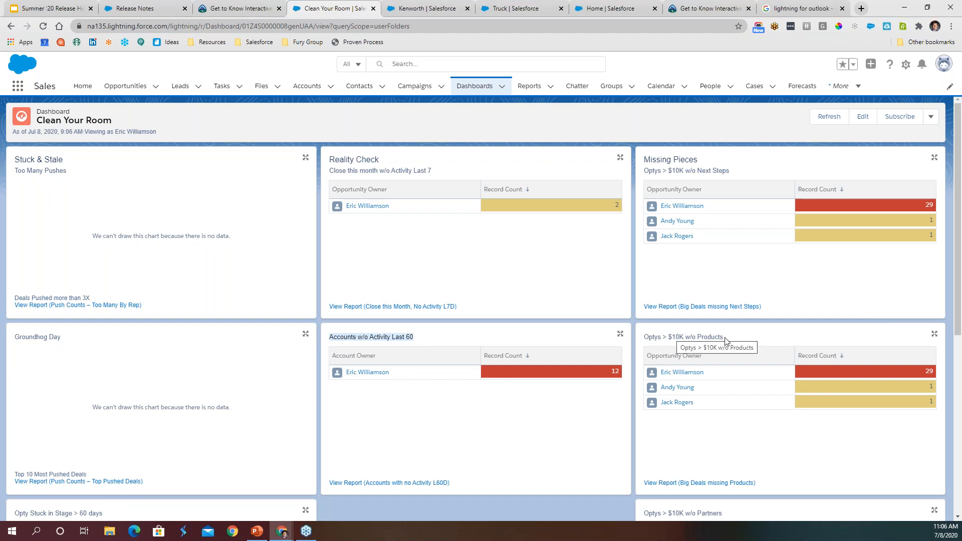
scroll(695, 254, "down", 4)
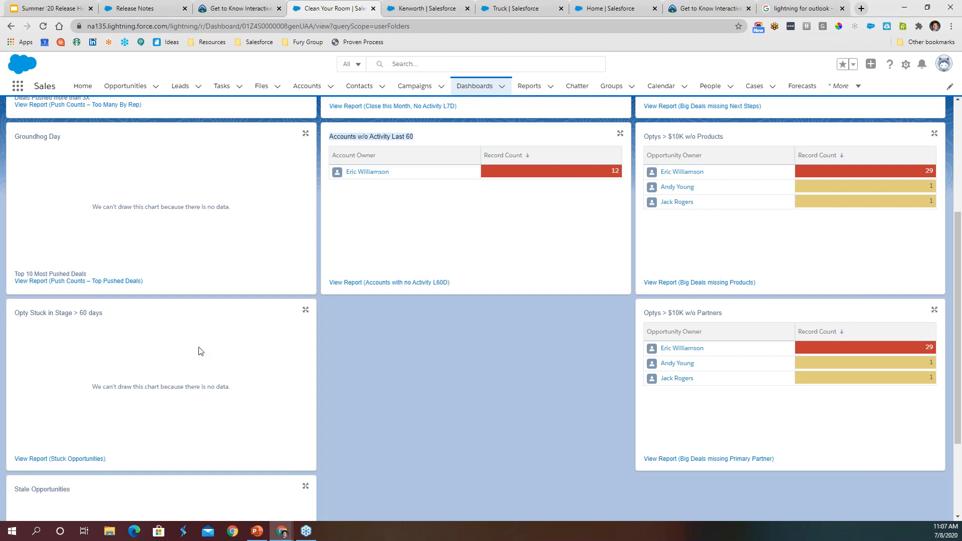
scroll(191, 364, "down", 3)
scroll(407, 331, "up", 6)
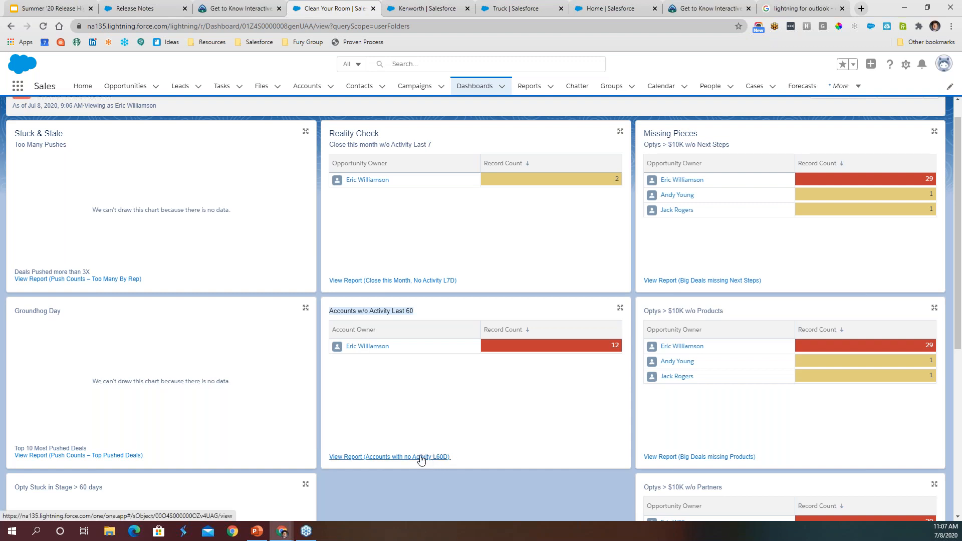
left_click(436, 280)
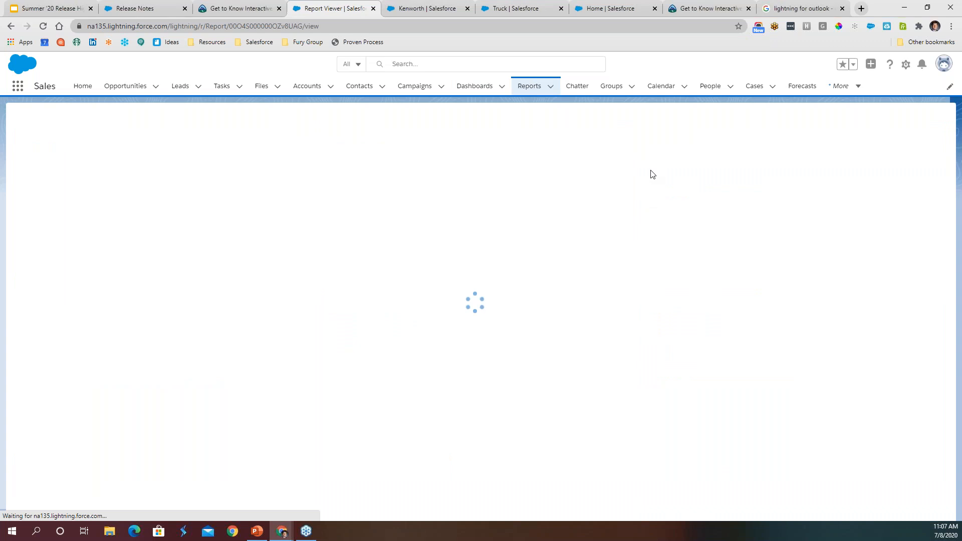
- Start a new report using the Tasks and Events report type from the Activities category
left_click(538, 96)
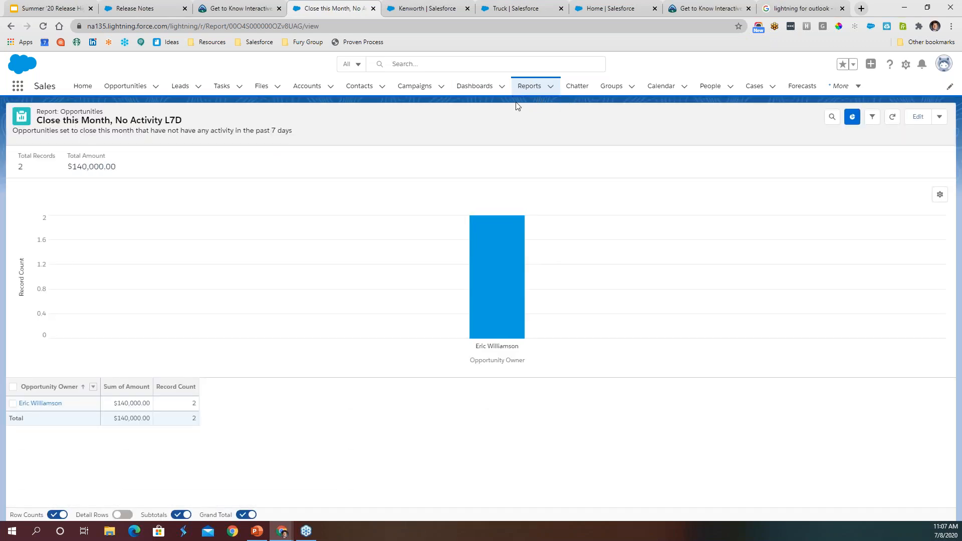
left_click(530, 88)
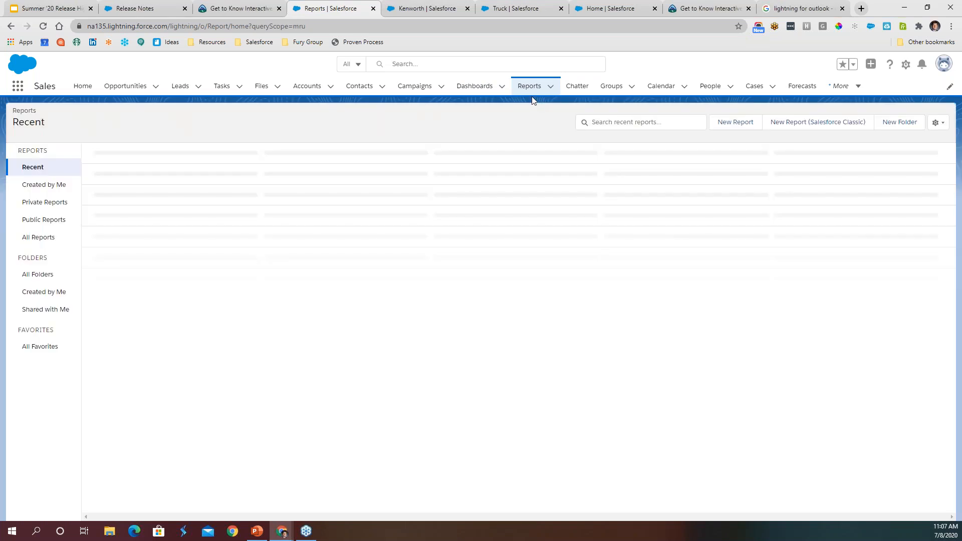
left_click(738, 125)
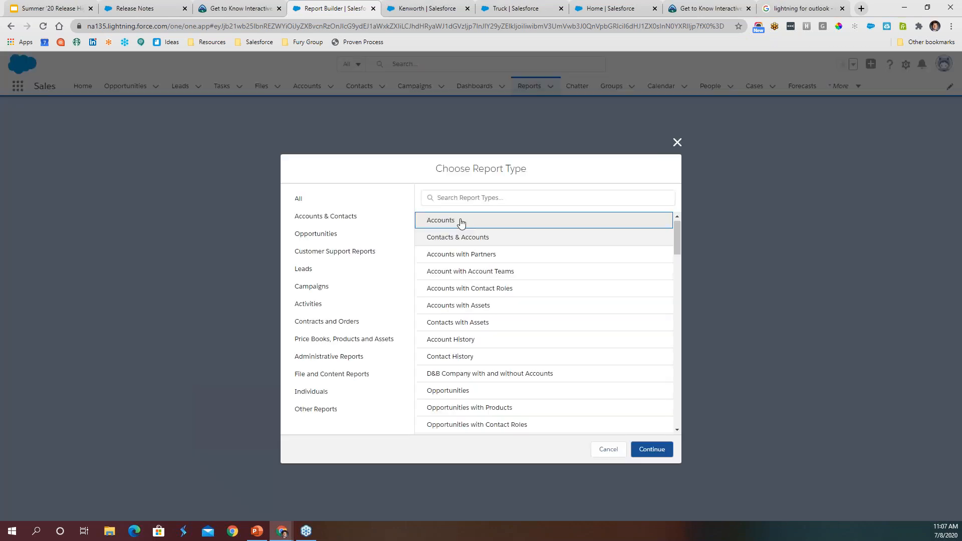
left_click(316, 304)
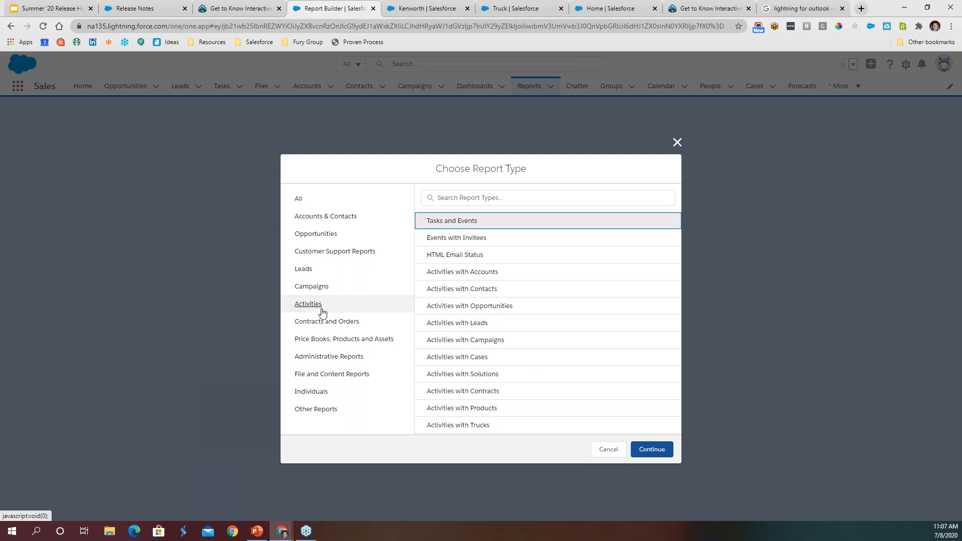
left_click(462, 227)
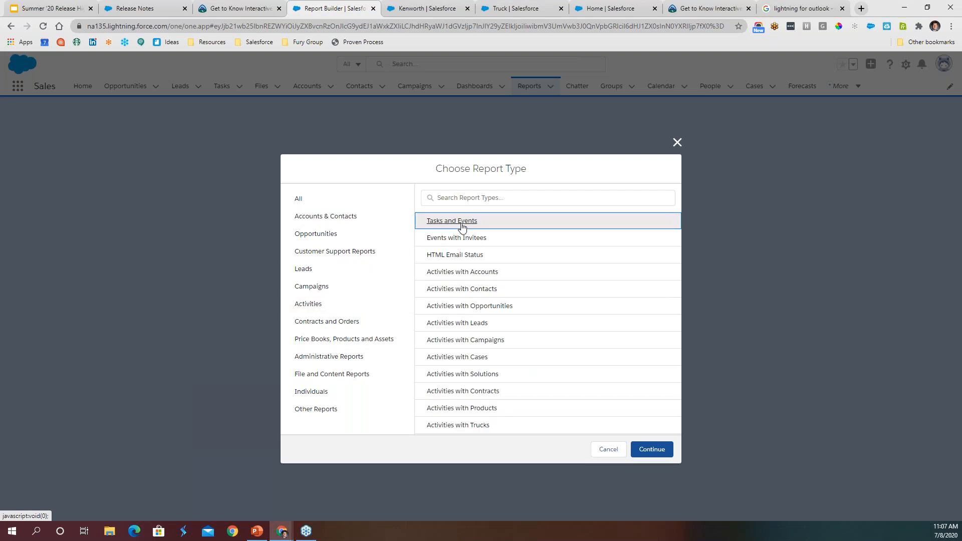
left_click(653, 449)
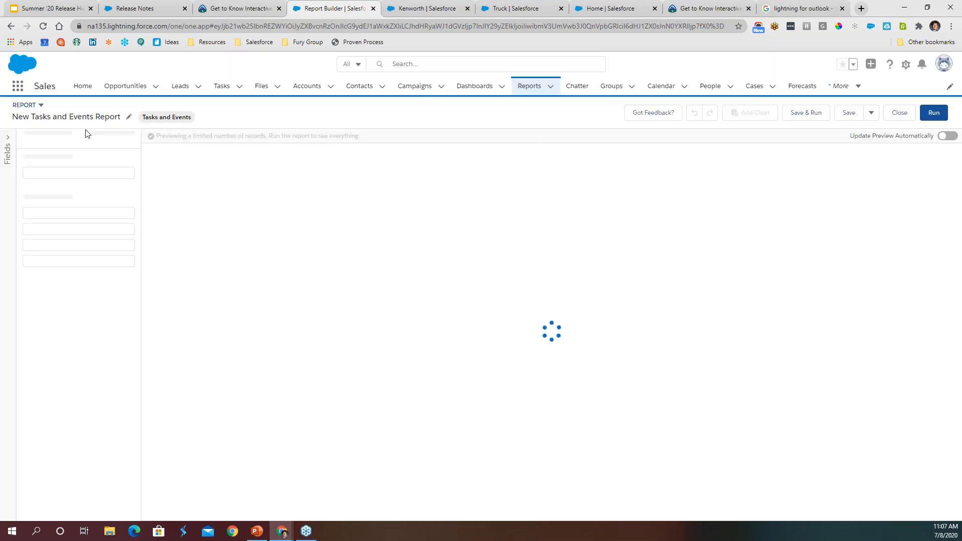
- Set the new report's Show Me filter to All activities
left_click(105, 146)
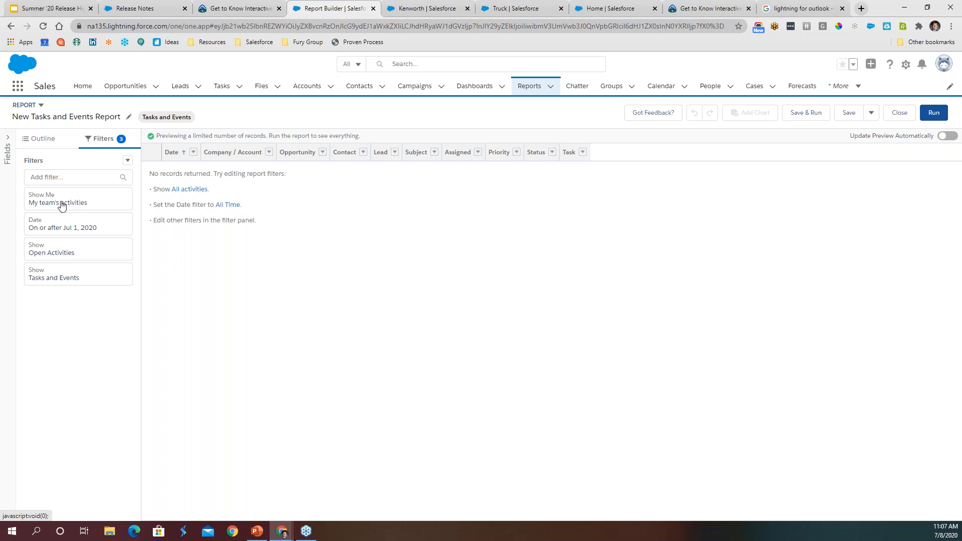
left_click(182, 197)
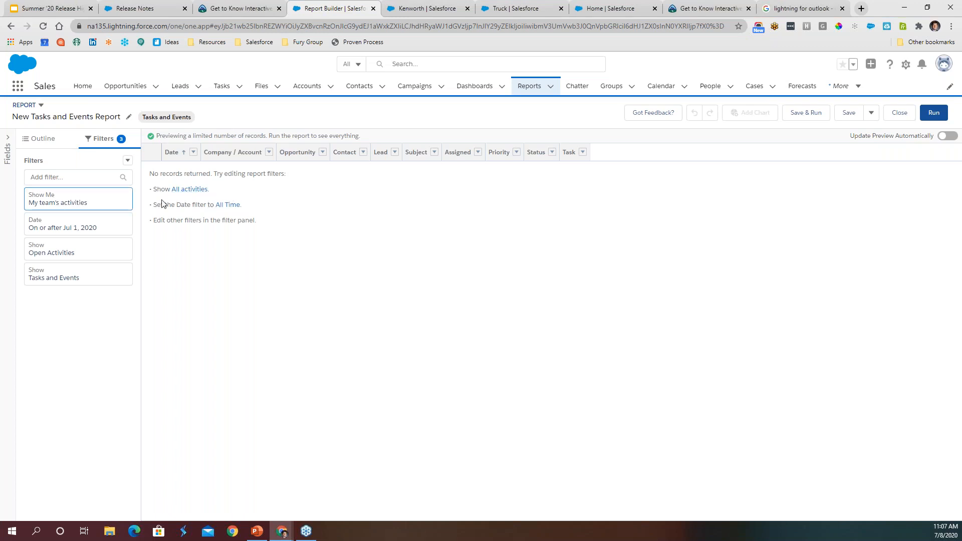
left_click(227, 131)
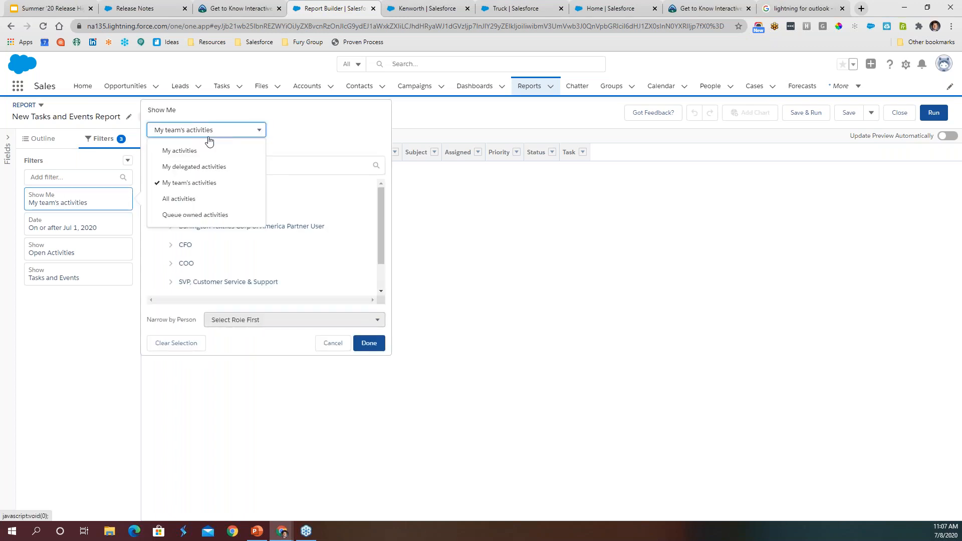
left_click(184, 199)
left_click(369, 341)
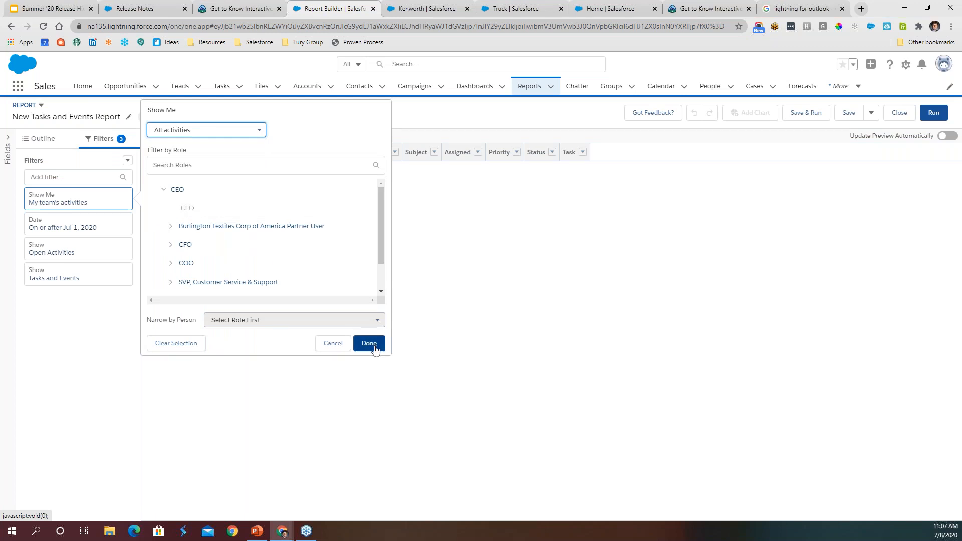
- Set the report's Date filter range to All Time
left_click(66, 228)
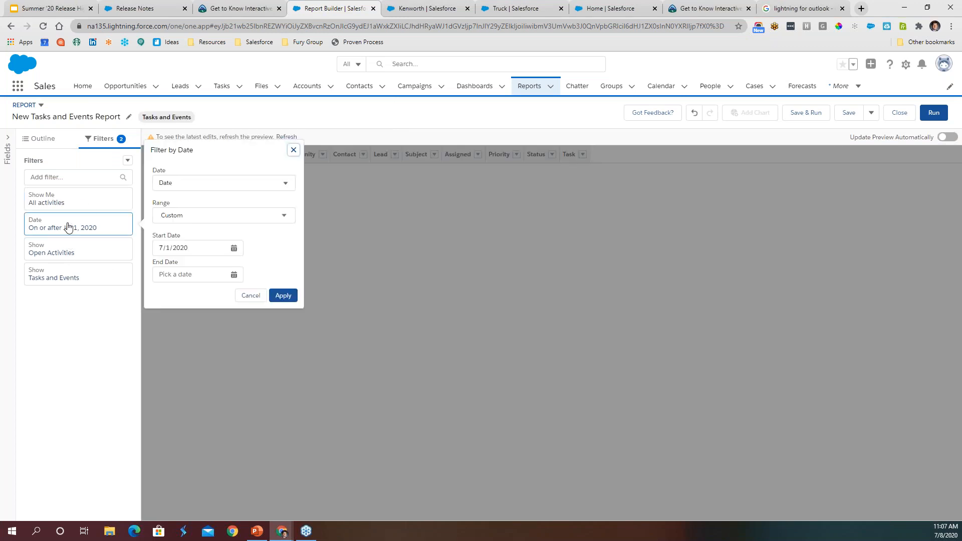
left_click(194, 219)
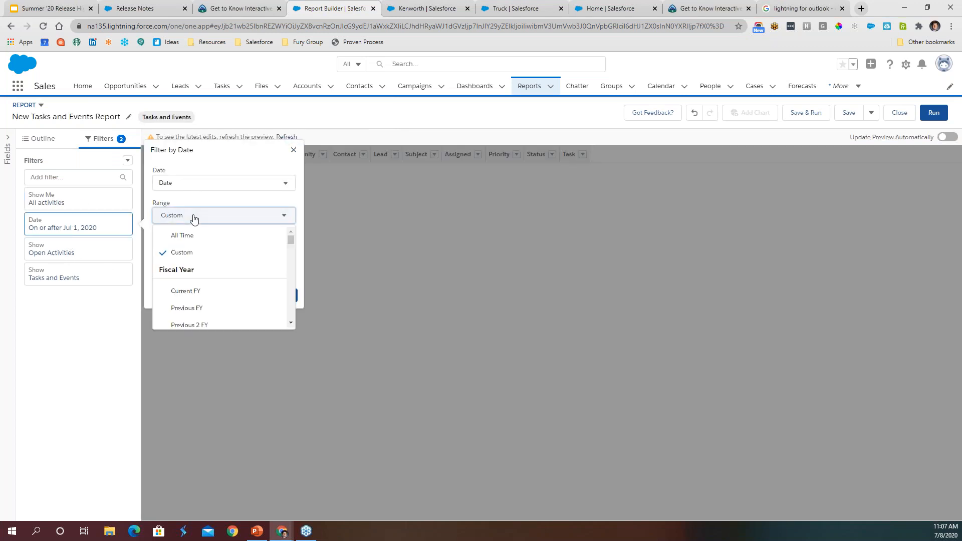
left_click(195, 238)
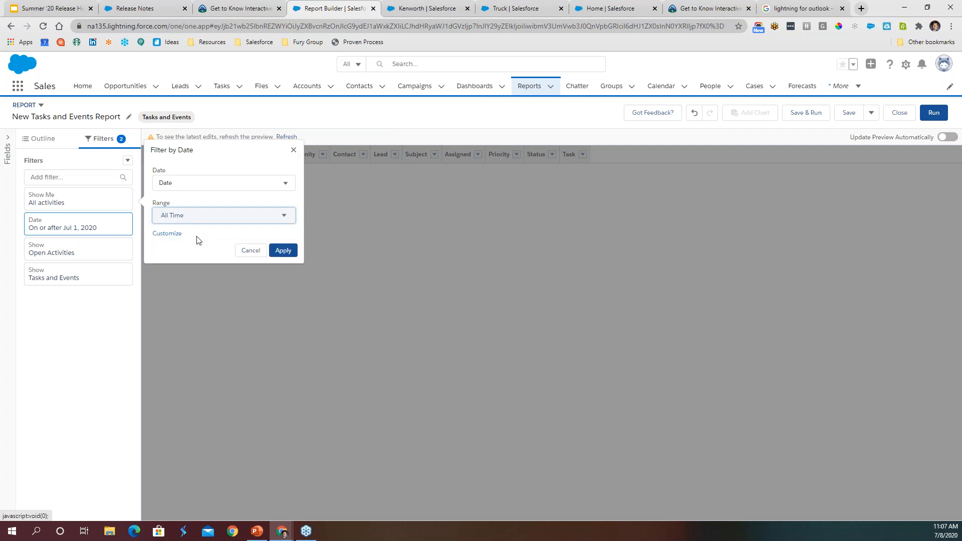
left_click(283, 251)
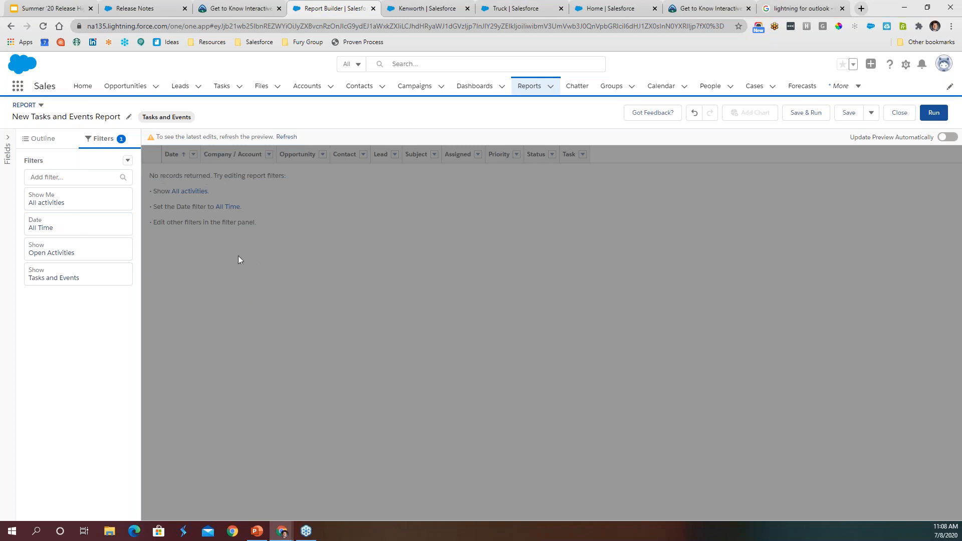
- Set the report's activity status filter to Completed Activities
left_click(66, 252)
left_click(219, 254)
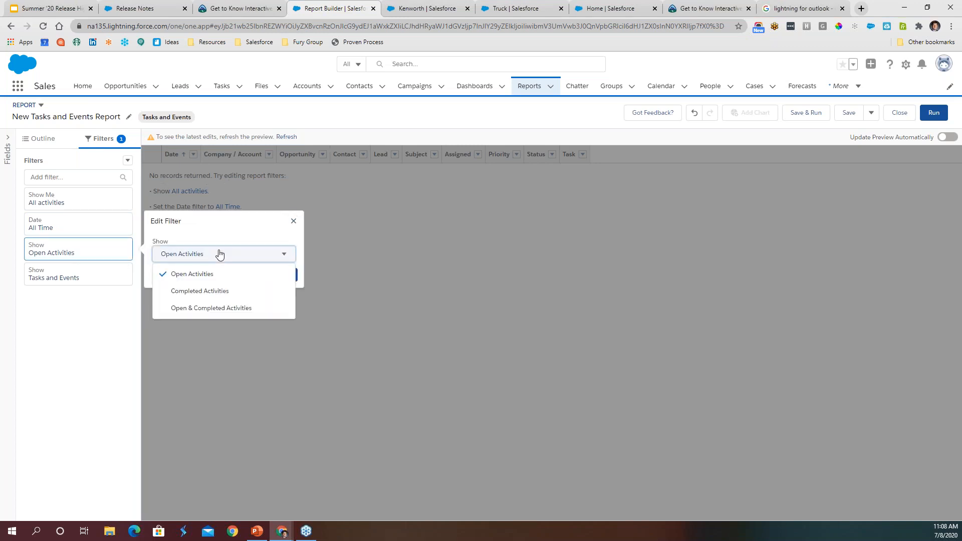
left_click(206, 291)
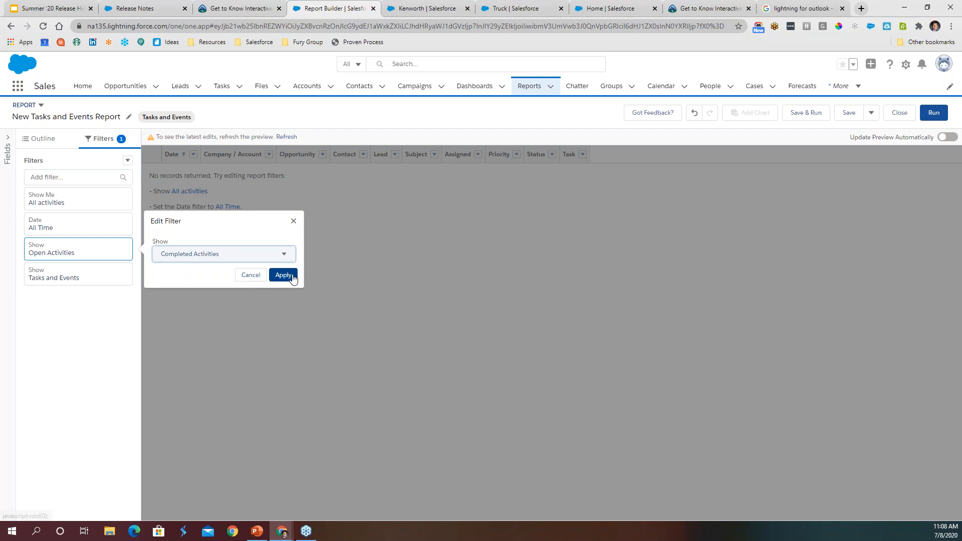
left_click(283, 275)
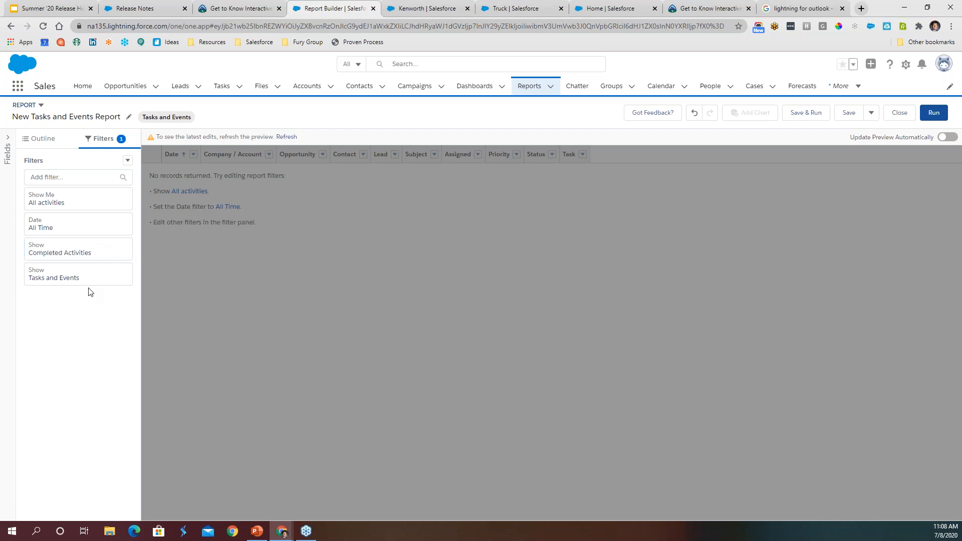
- Limit the report's activity type filter to Tasks and refresh the preview
left_click(61, 281)
left_click(202, 282)
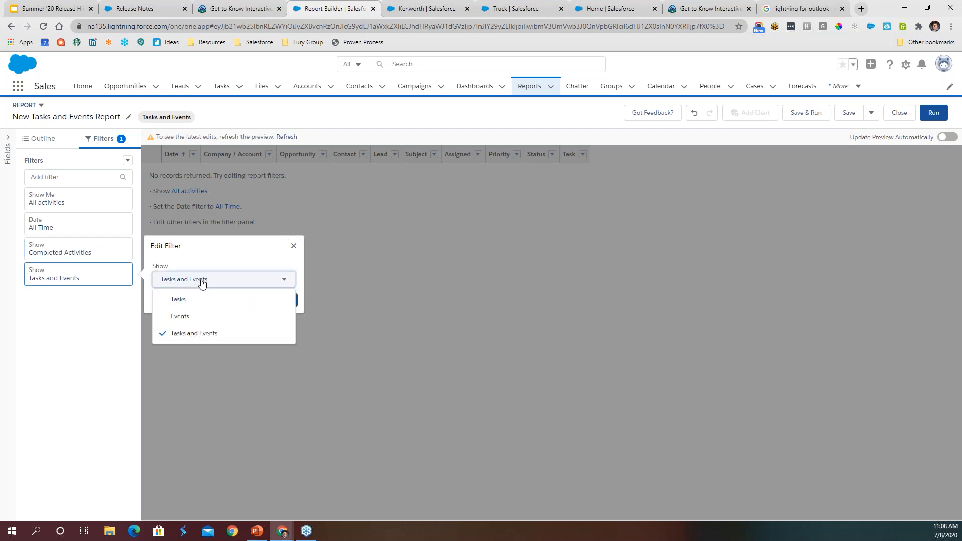
left_click(183, 299)
left_click(284, 302)
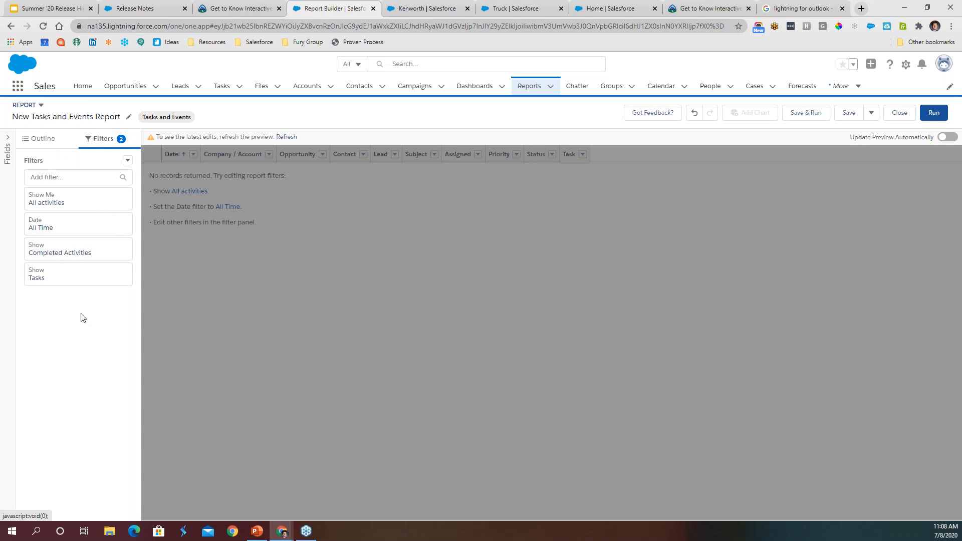
left_click(287, 138)
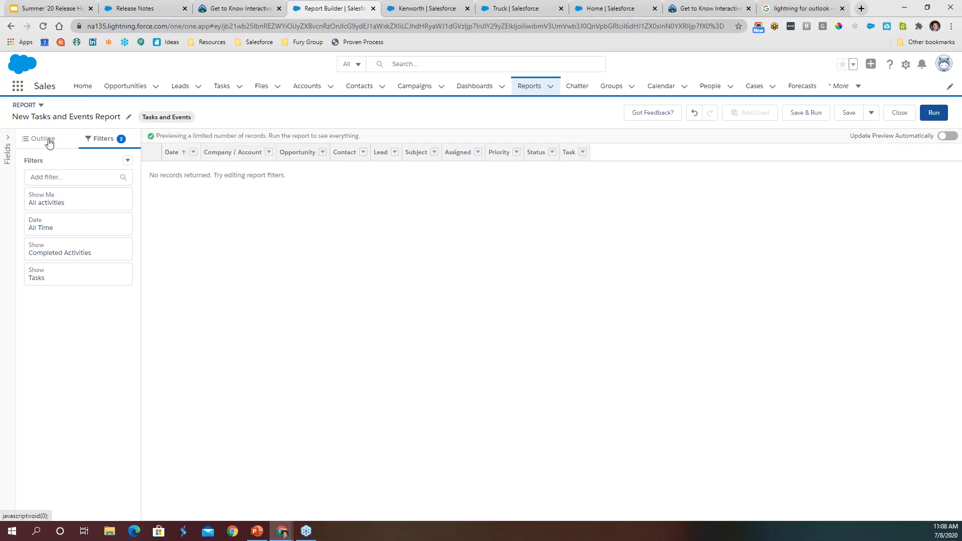
- Set the report's activity status filter to Open & Completed Activities
left_click(71, 253)
left_click(232, 253)
left_click(209, 272)
left_click(213, 254)
left_click(242, 308)
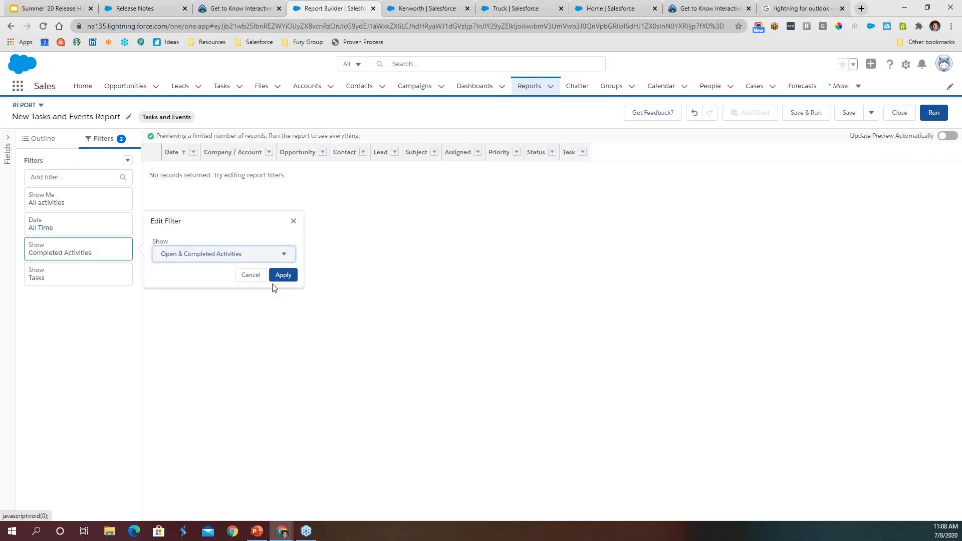
left_click(282, 275)
- Set the report's activity type filter to Tasks and Events and refresh the preview
left_click(64, 279)
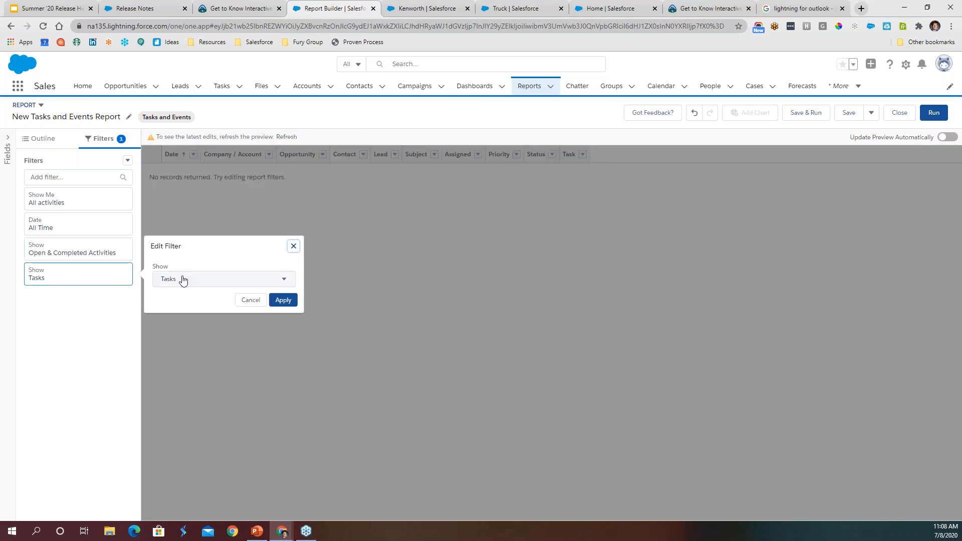
left_click(184, 280)
left_click(193, 333)
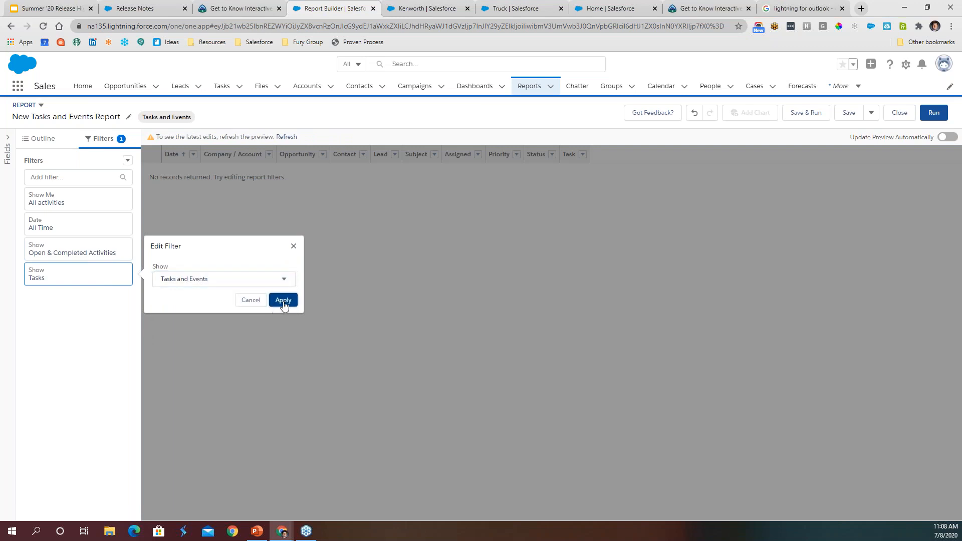
left_click(282, 301)
left_click(293, 138)
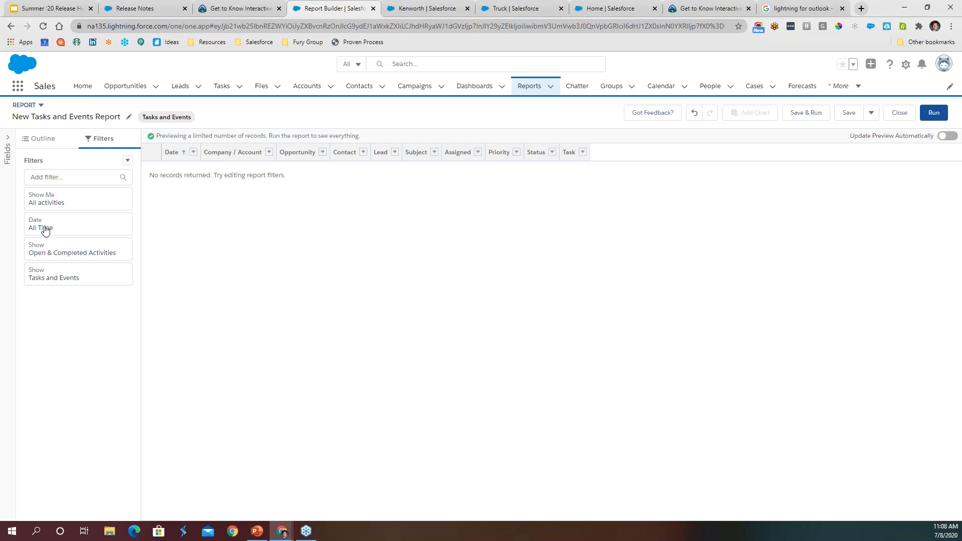
- Try grouping the report rows by Assigned, and remove that row group
left_click(38, 141)
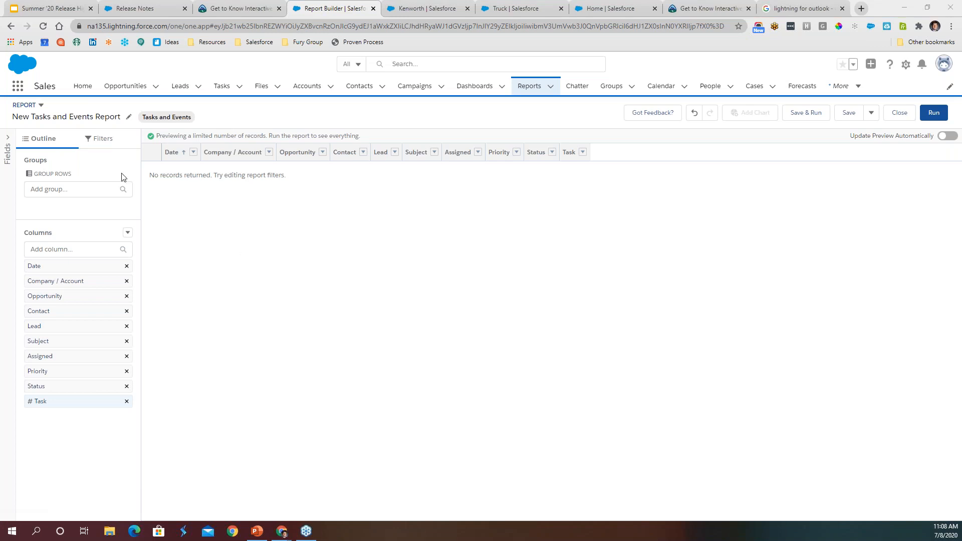
left_click(59, 192)
type("s")
key("BackSpace")
type("assign")
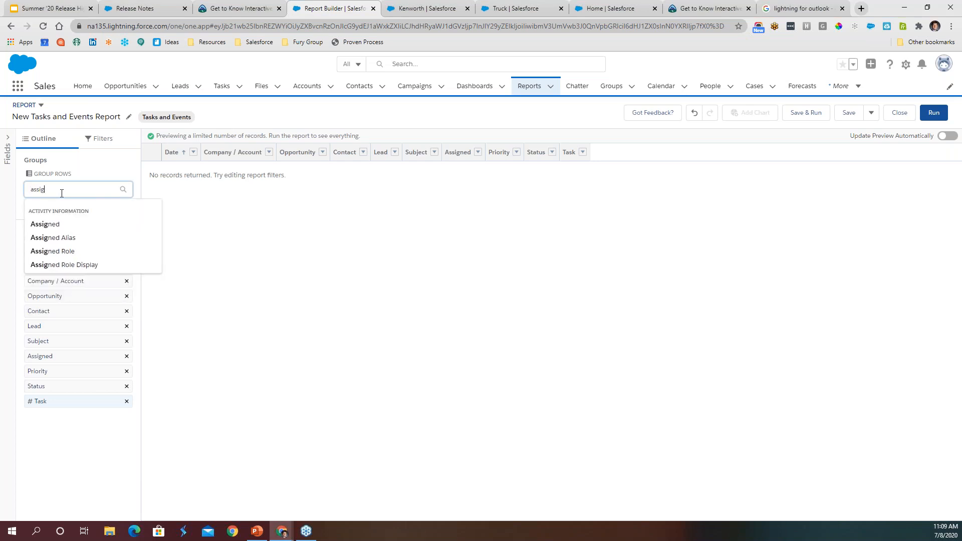
left_click(60, 225)
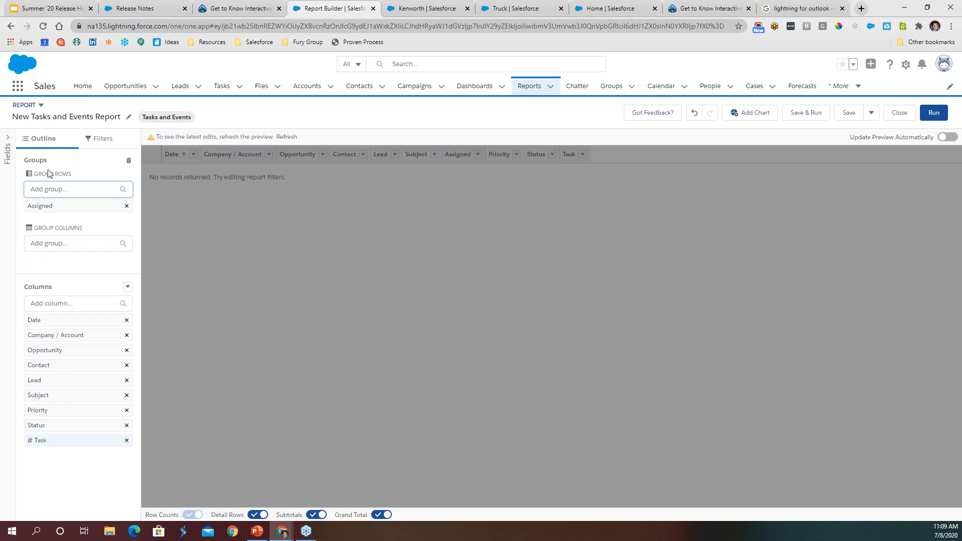
left_click(126, 207)
- Group the report rows by the activity Date field and refresh the preview
left_click(81, 189)
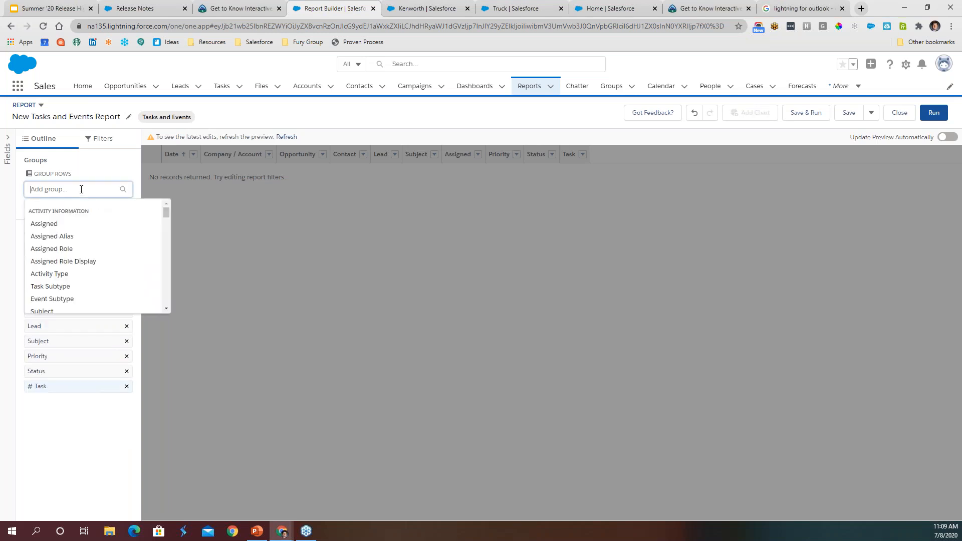
type("date")
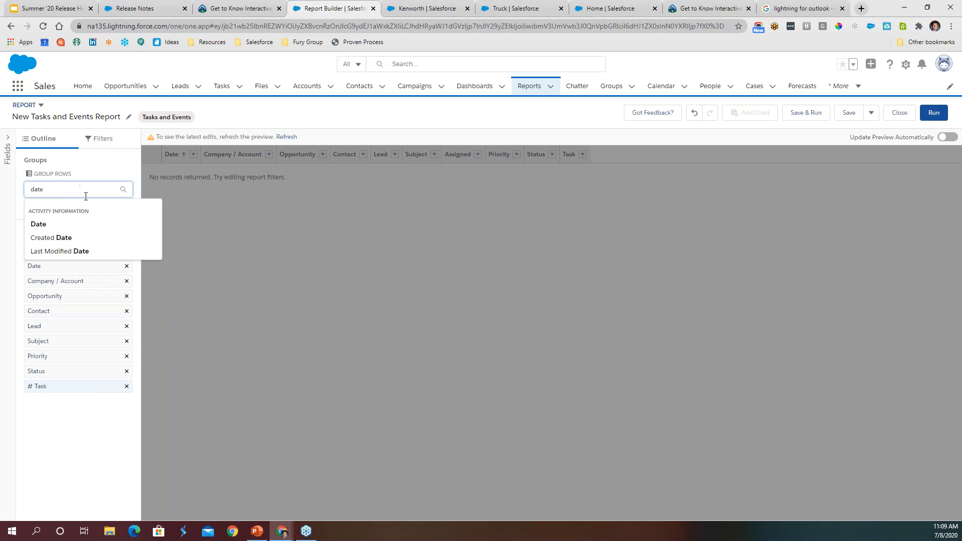
left_click(48, 228)
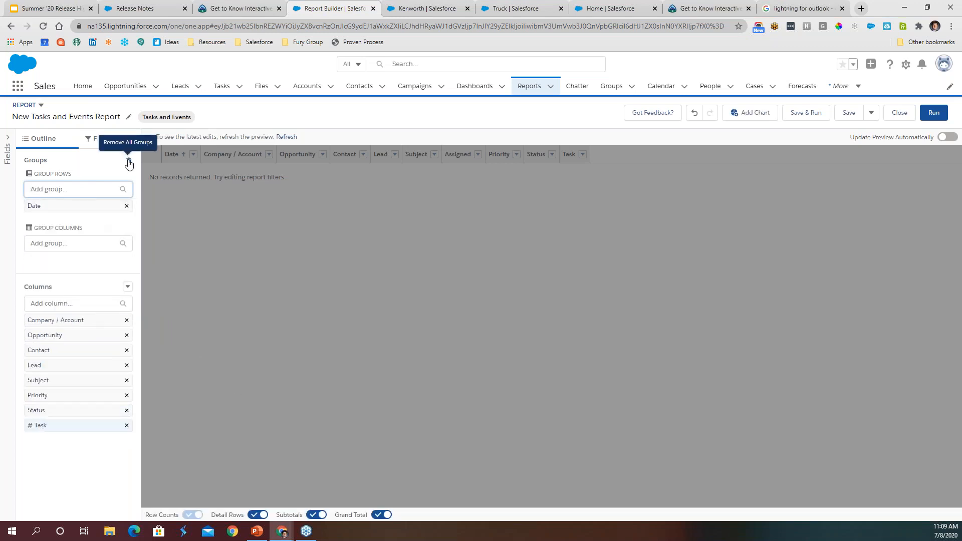
left_click(288, 137)
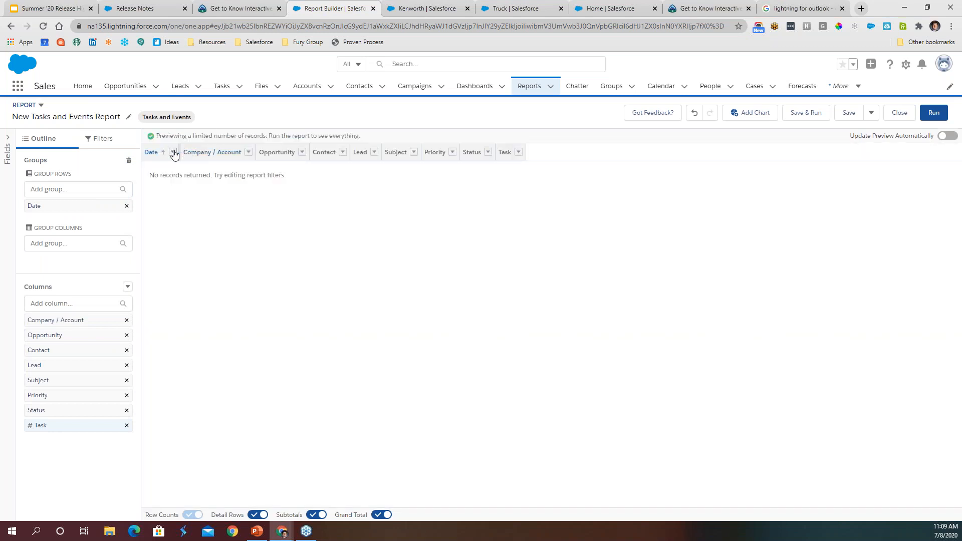
- Set the Date row group to group dates by Calendar Quarter
left_click(173, 153)
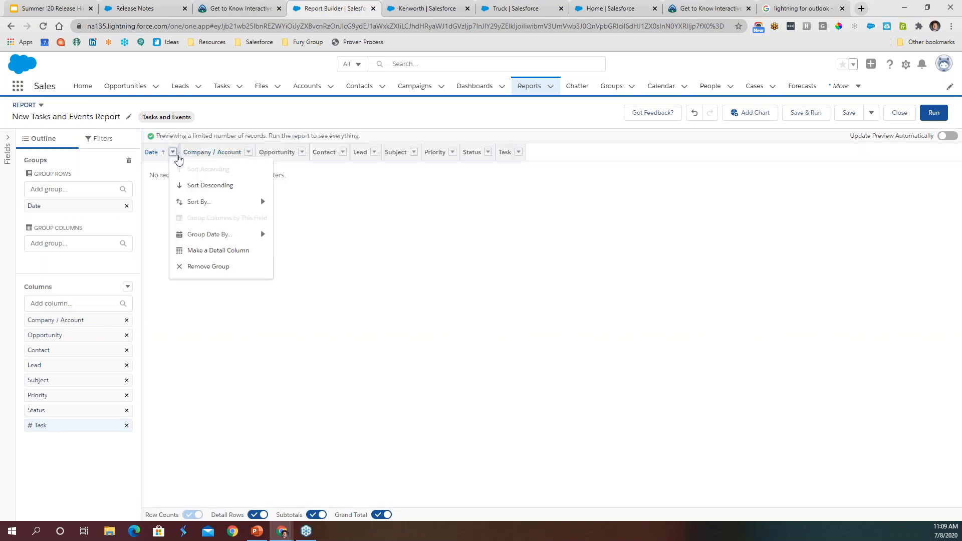
mouse_move(236, 234)
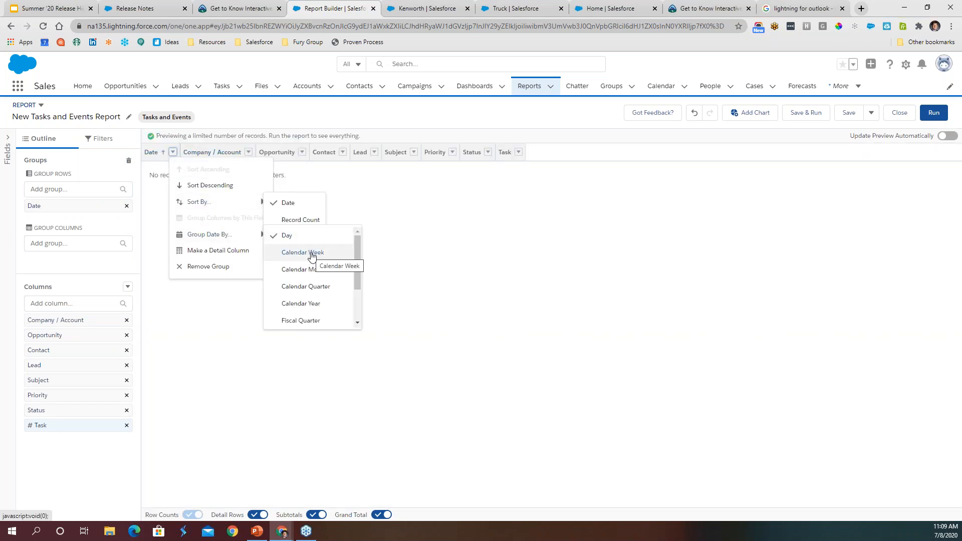
scroll(313, 295, "down", 2)
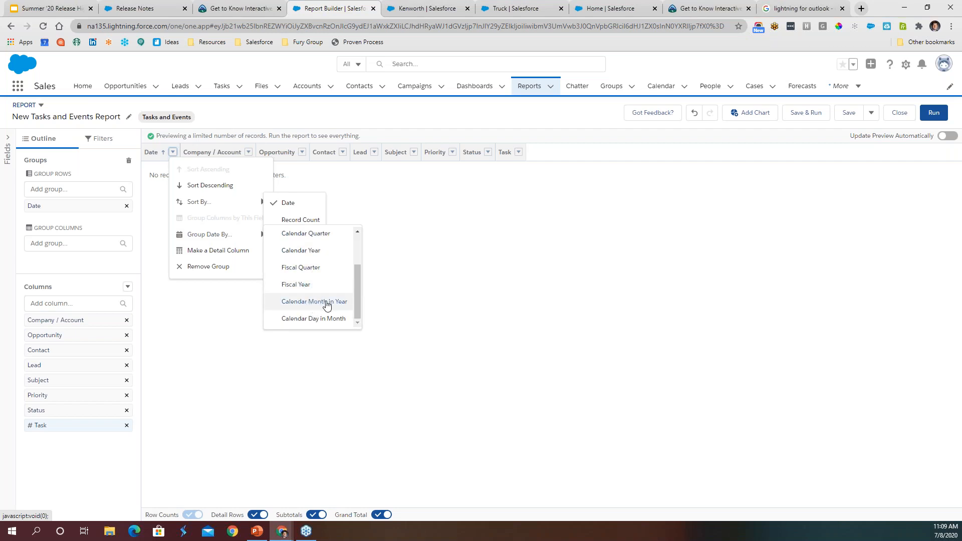
scroll(313, 300, "up", 2)
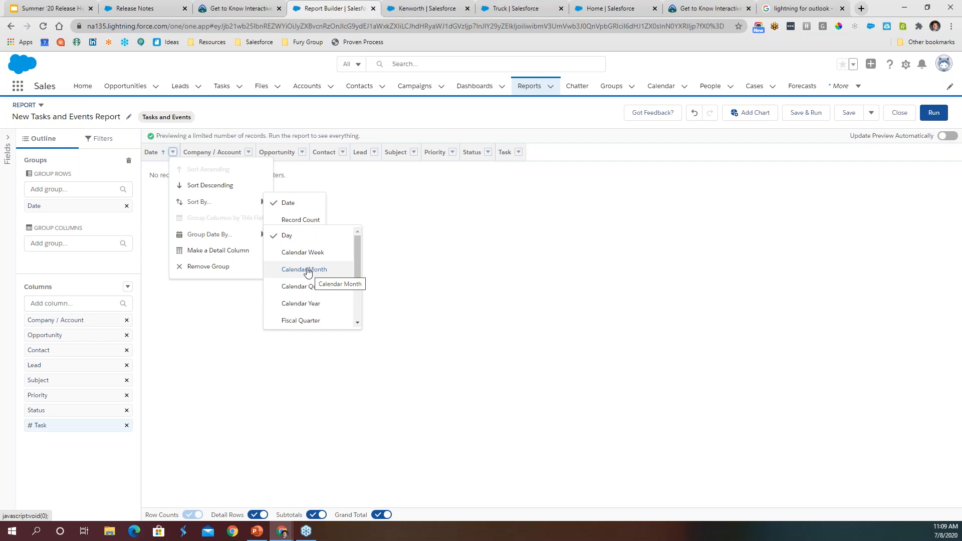
scroll(309, 273, "down", 2)
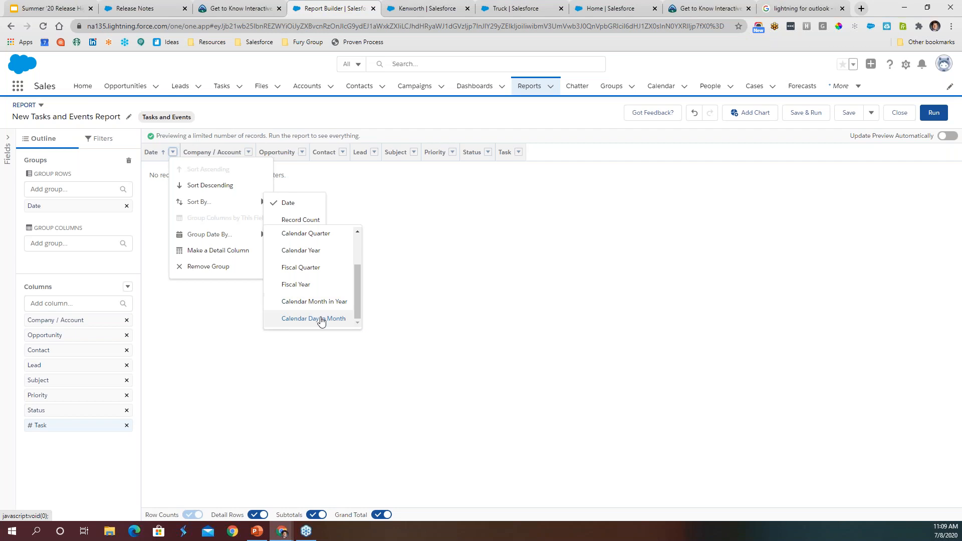
scroll(308, 300, "up", 3)
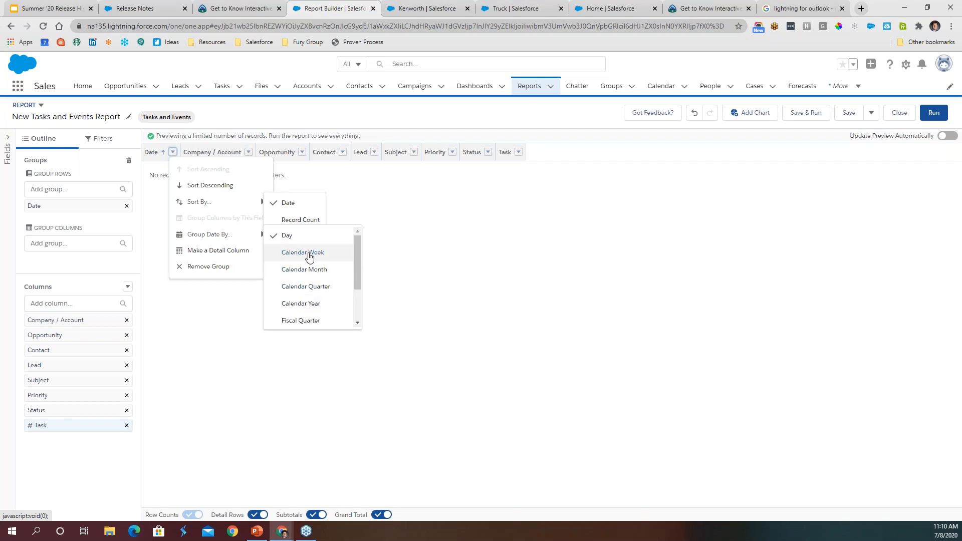
left_click(296, 286)
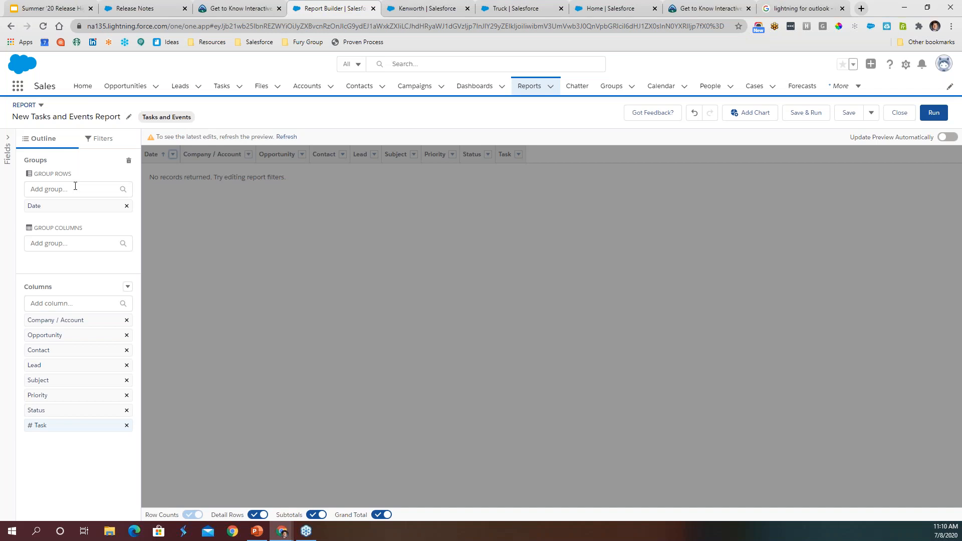
- Add Task Subtype as a second row group beneath Date
left_click(76, 188)
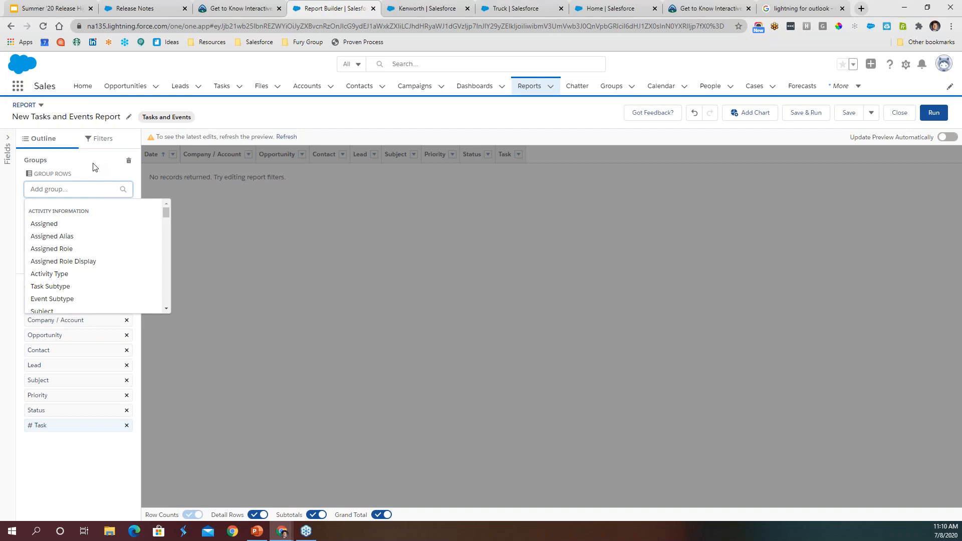
type("sub")
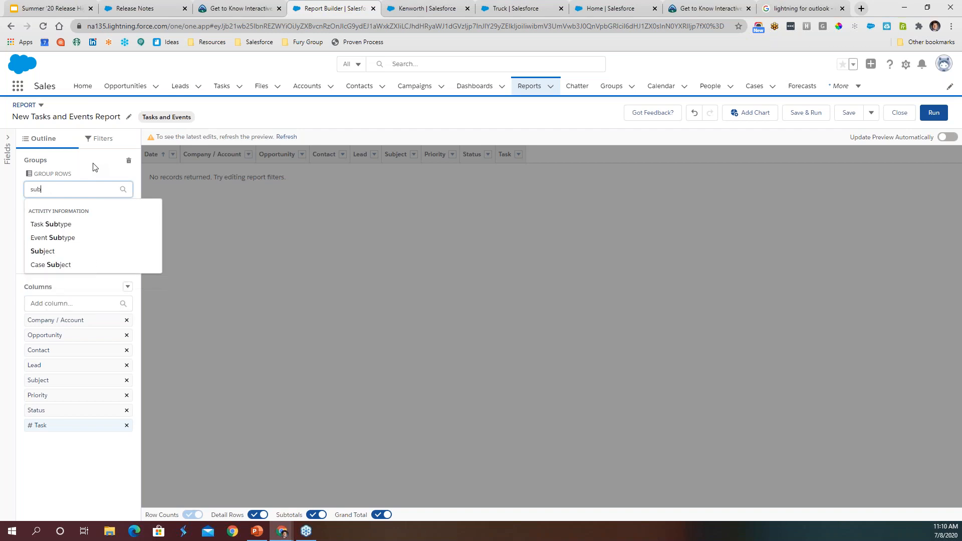
left_click(68, 226)
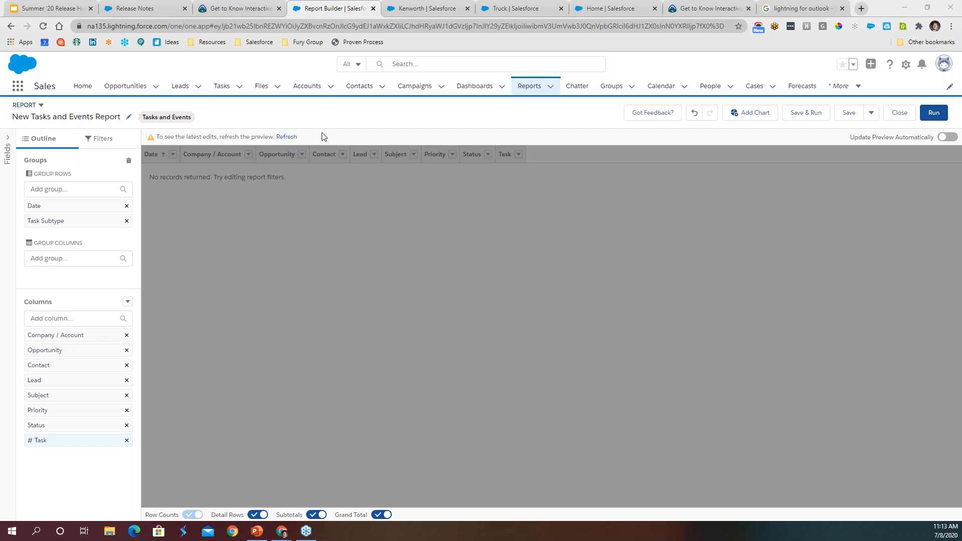
- Switch to the Summer '20 Release Highlights presentation in Google Slides and show the Housekeeping slide
left_click(55, 8)
scroll(55, 216, "up", 17)
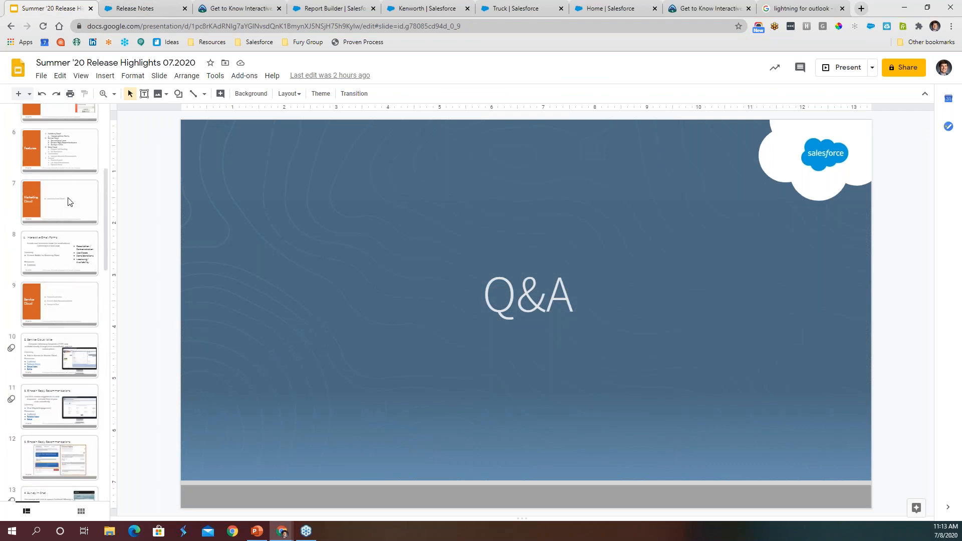
scroll(69, 201, "up", 5)
left_click(64, 334)
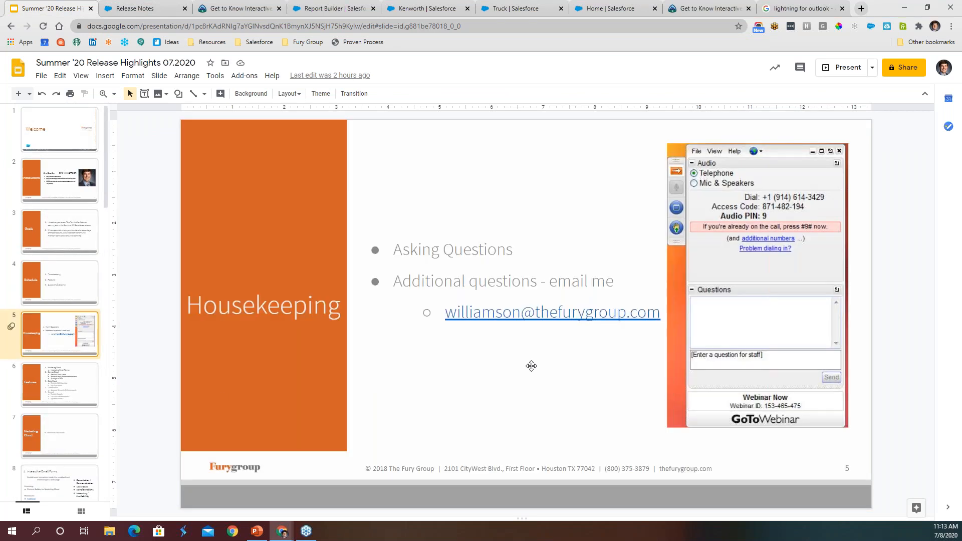